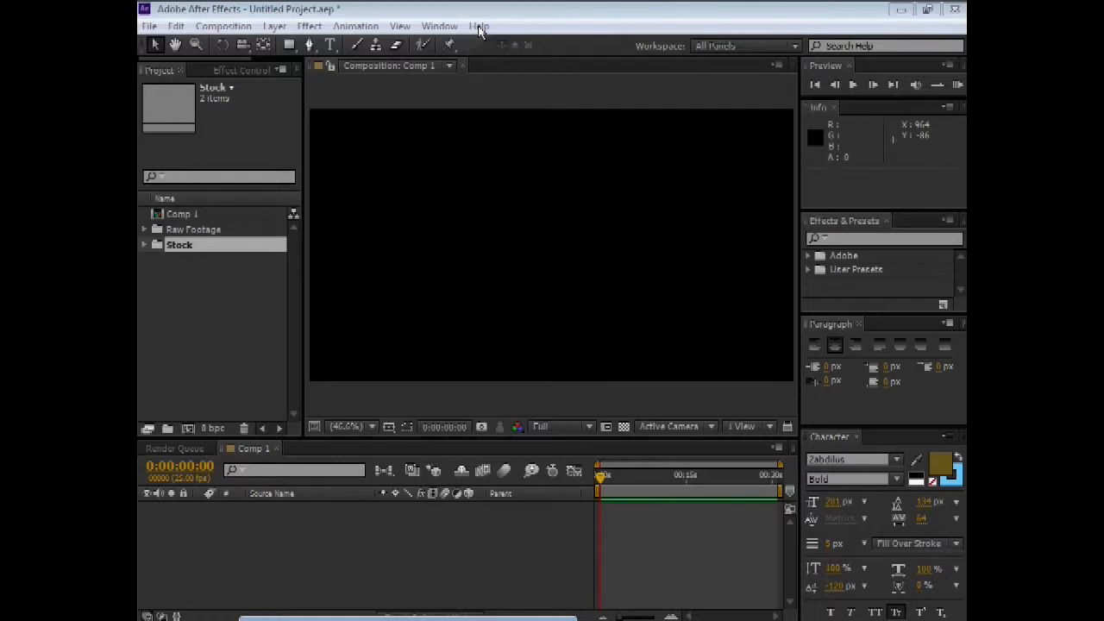
# - Review the composition settings of Comp 1 and the contents of the Raw Footage and Stock folders
pyautogui.click(182, 215)
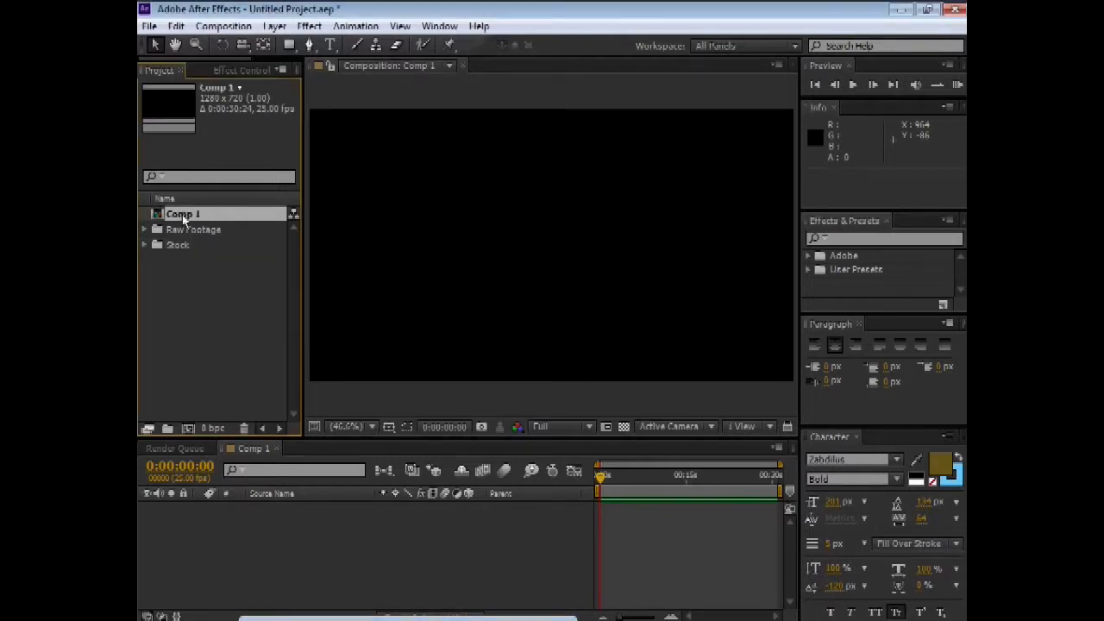
pyautogui.rightClick(182, 215)
pyautogui.click(234, 223)
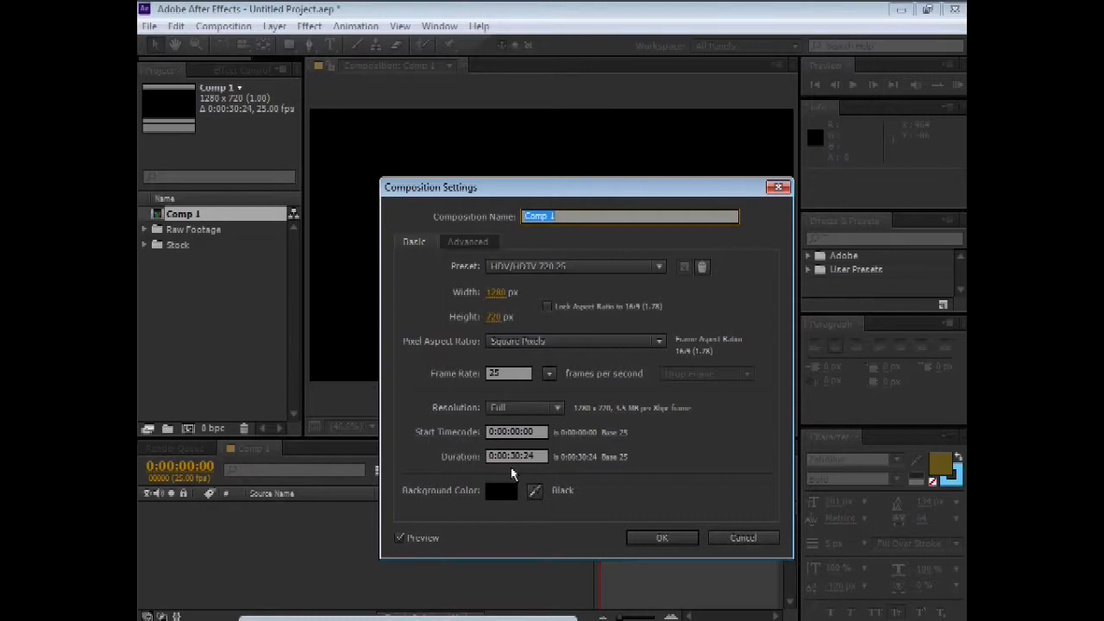
pyautogui.click(664, 539)
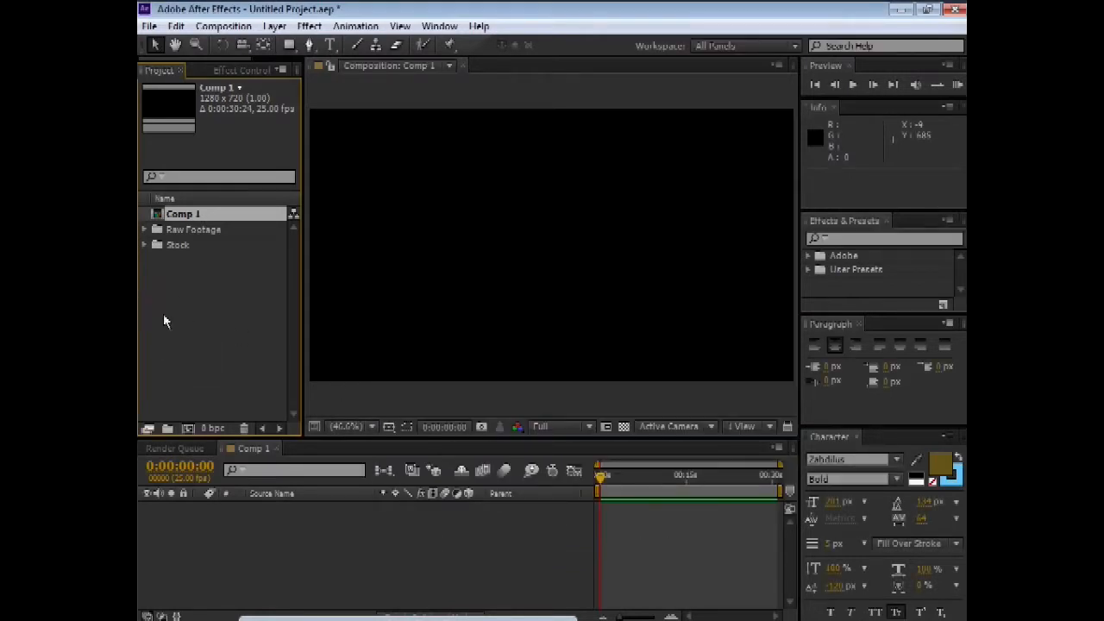
pyautogui.click(145, 230)
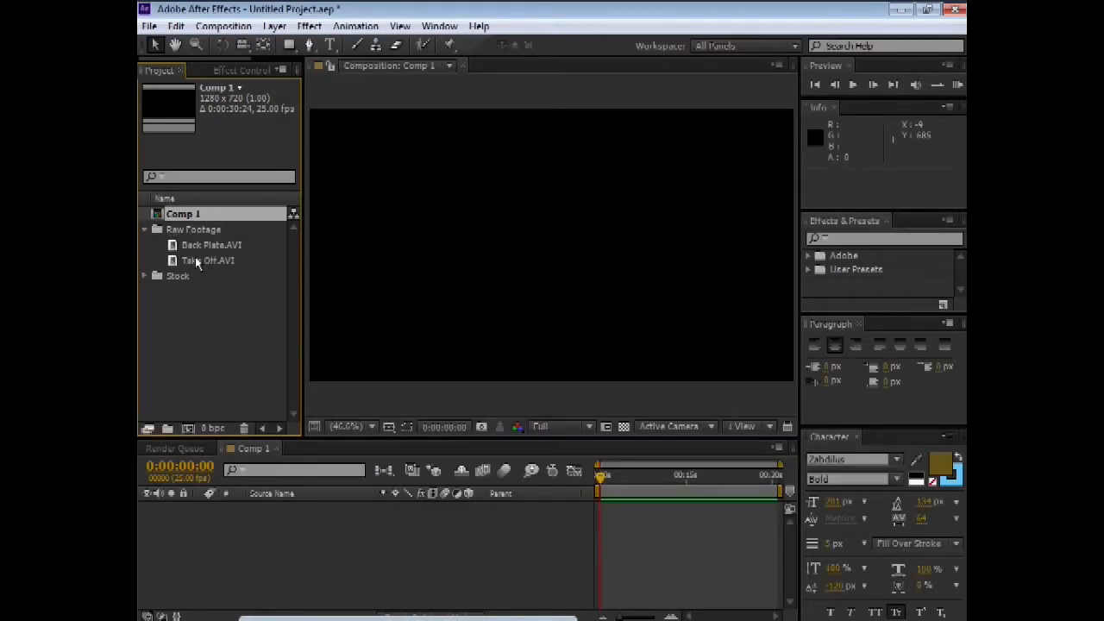
pyautogui.click(145, 229)
pyautogui.click(145, 245)
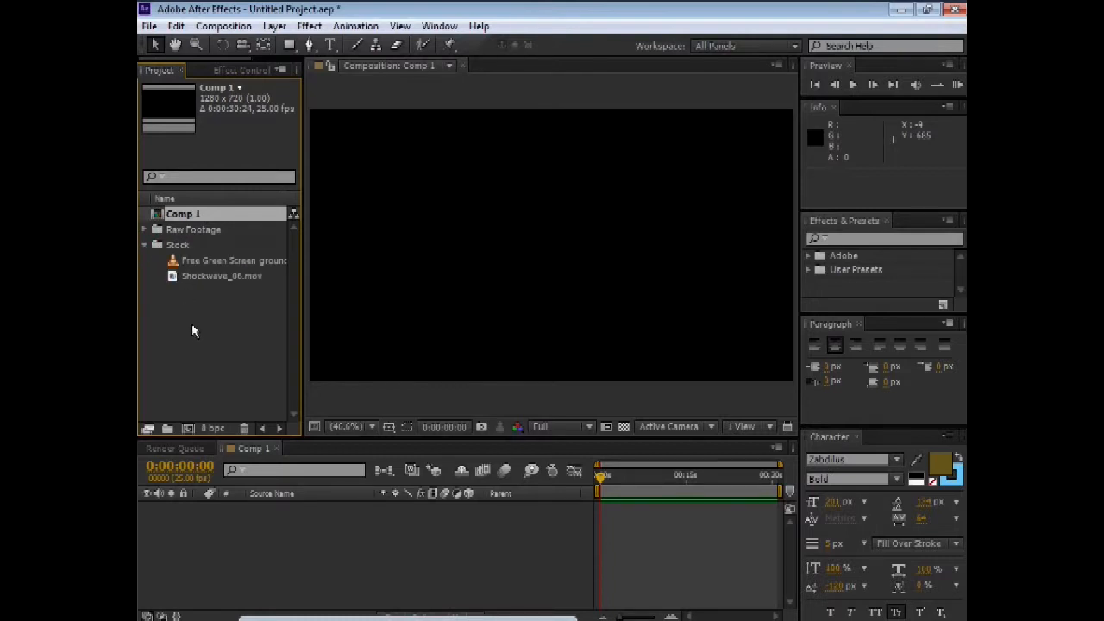
pyautogui.click(145, 245)
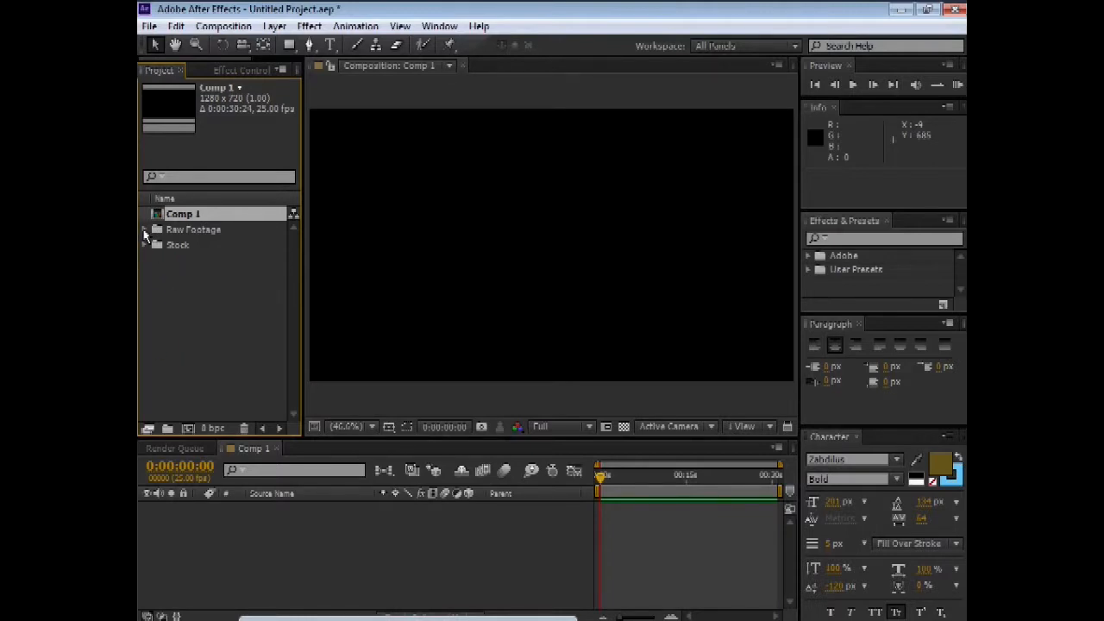
# - Add Back Plate.AVI from the Raw Footage folder to the Comp 1 timeline as its first layer
pyautogui.click(145, 229)
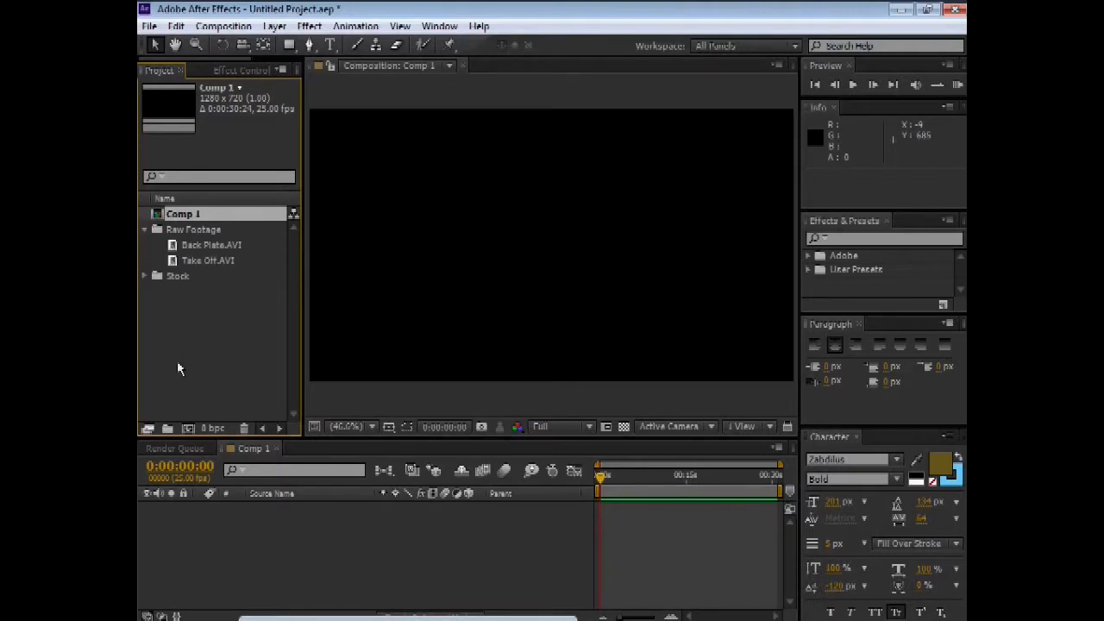
pyautogui.click(188, 249)
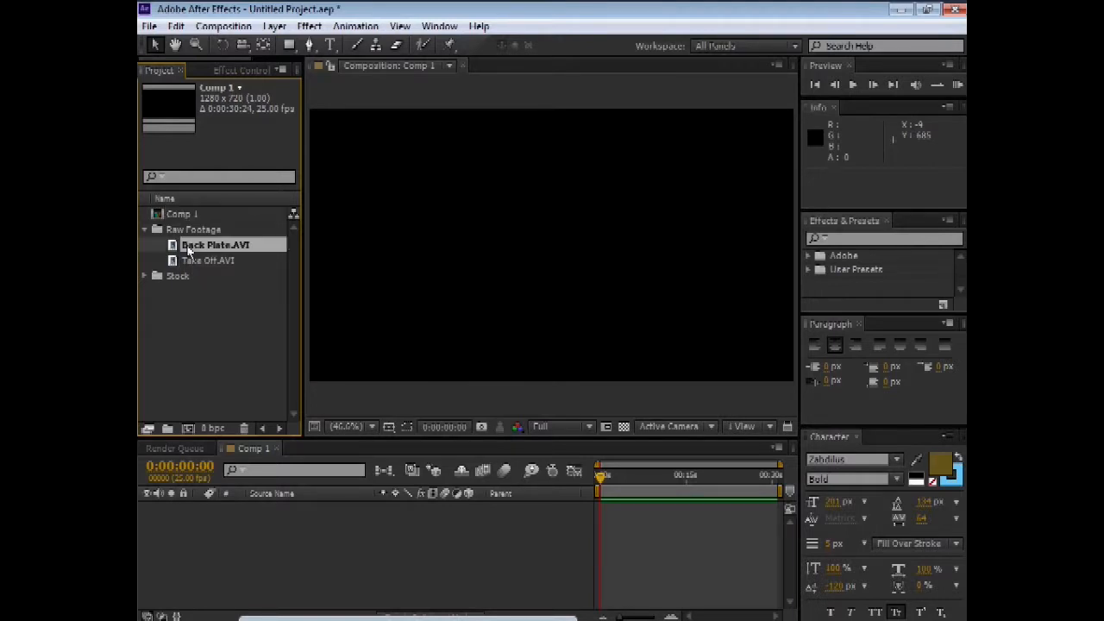
pyautogui.moveTo(189, 249); pyautogui.dragTo(218, 521)
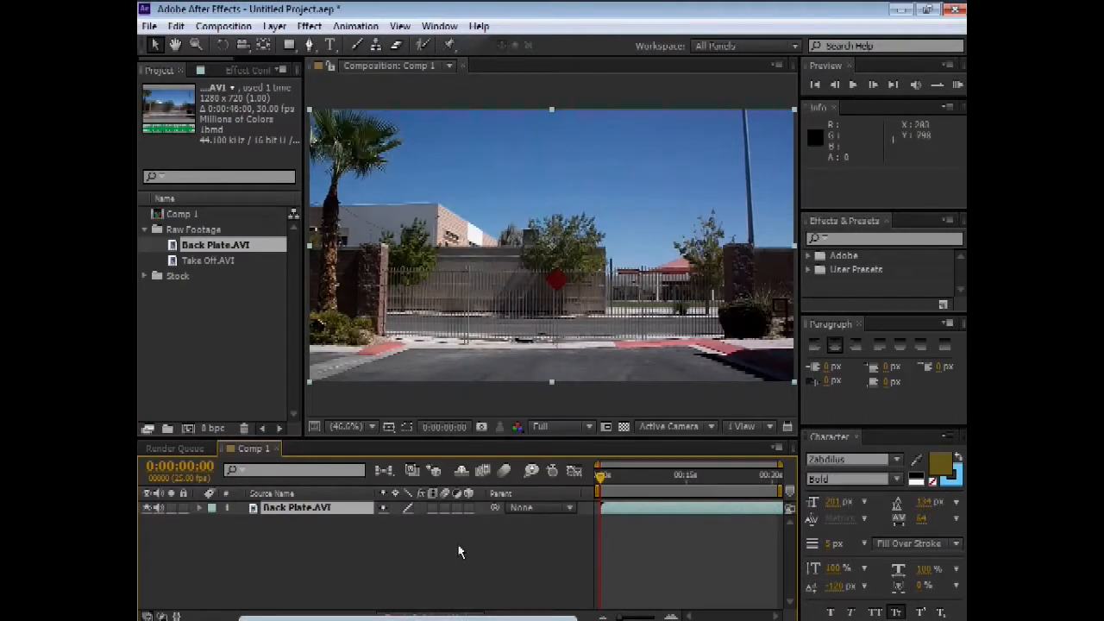
pyautogui.moveTo(601, 484)
pyautogui.mouseDown()
pyautogui.moveTo(767, 481)
pyautogui.moveTo(601, 481)
pyautogui.mouseUp()
# - Place Take Off.AVI above the Back Plate layer, hide the Back Plate layer and mute both layers
pyautogui.click(198, 262)
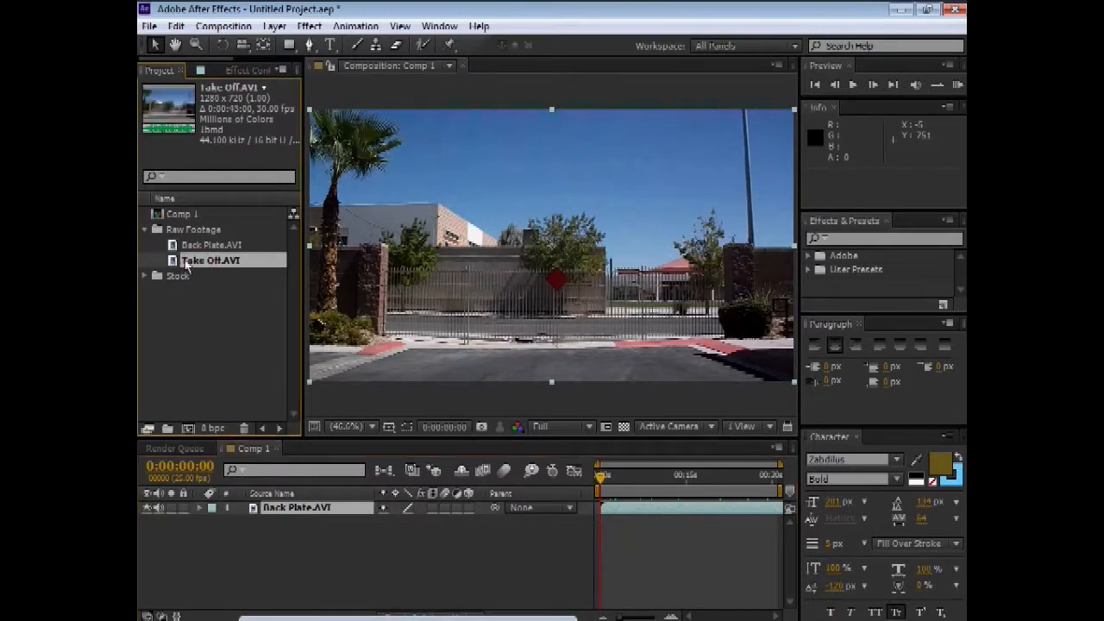
pyautogui.moveTo(194, 266); pyautogui.dragTo(264, 507)
pyautogui.moveTo(191, 259); pyautogui.dragTo(259, 508)
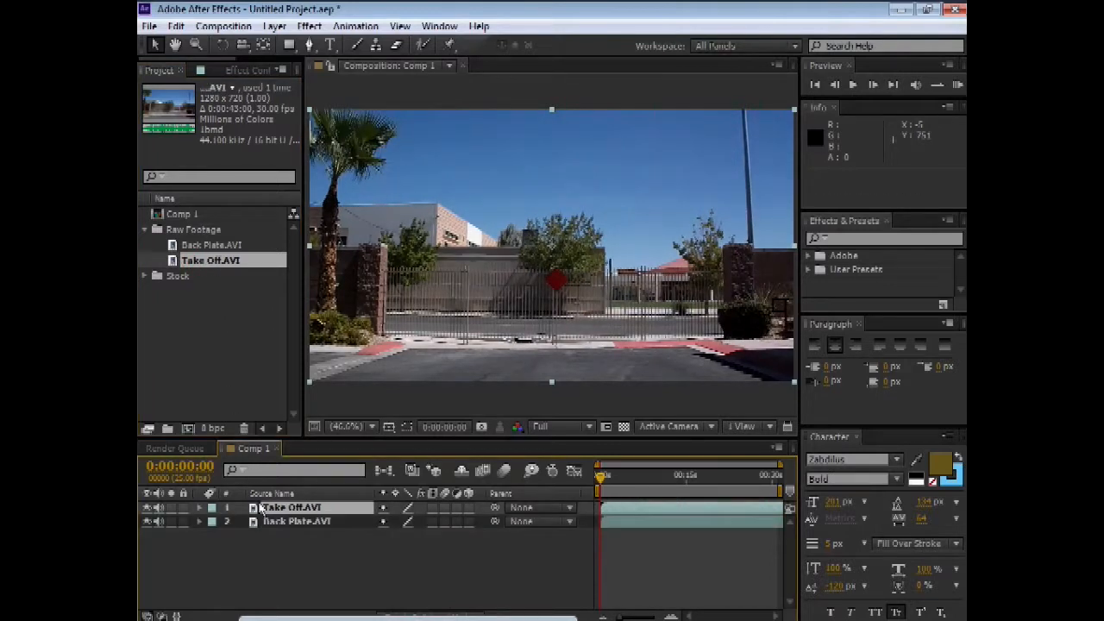
pyautogui.click(149, 522)
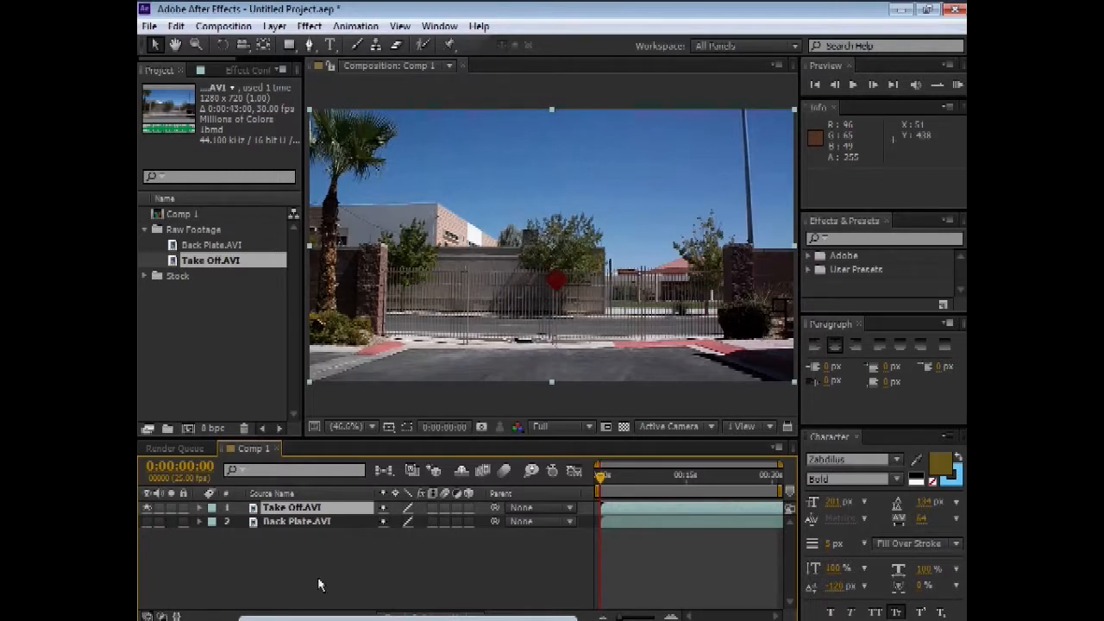
# - Trim the start of the Take Off layer to 0:00:18:04 and slide the clip back to the composition's start
pyautogui.moveTo(601, 480); pyautogui.dragTo(705, 483)
pyautogui.moveTo(603, 518); pyautogui.dragTo(601, 479)
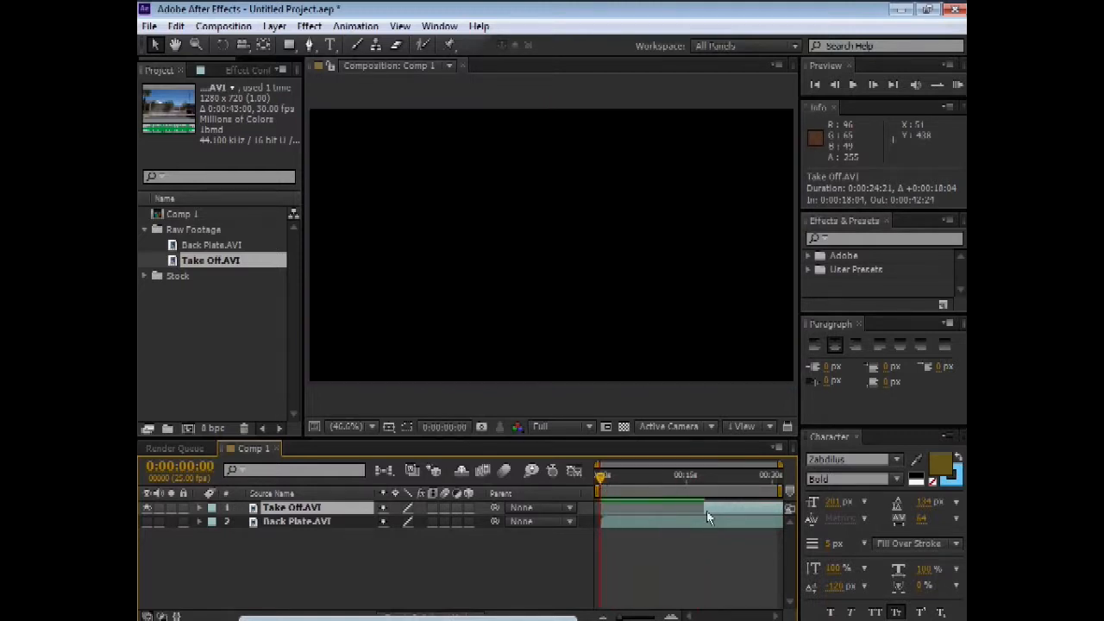
pyautogui.moveTo(715, 510); pyautogui.dragTo(613, 487)
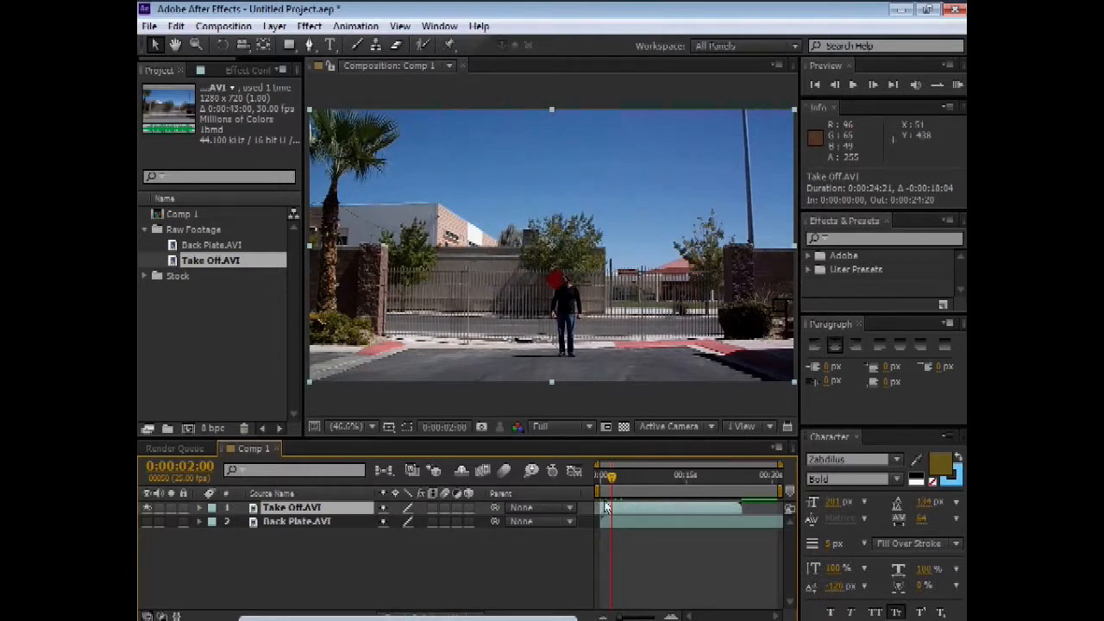
# - Trim the Take Off layer to run from 0:00:02:00 to 0:00:10:13 and move it to the composition's start
pyautogui.moveTo(601, 514); pyautogui.dragTo(606, 515)
pyautogui.moveTo(610, 477); pyautogui.dragTo(661, 484)
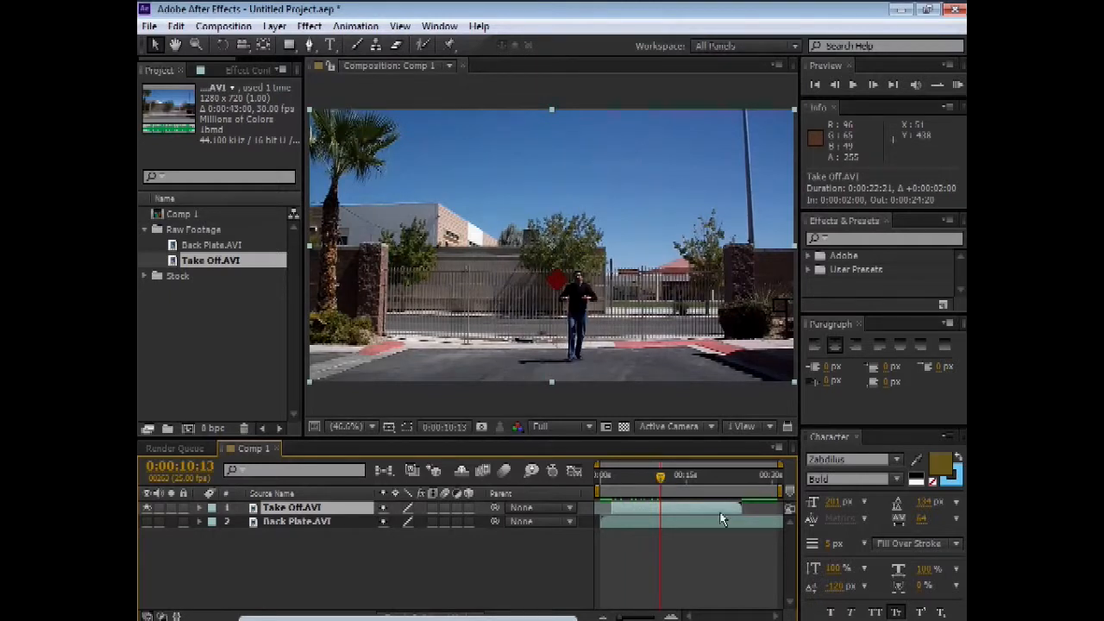
pyautogui.moveTo(741, 511); pyautogui.dragTo(613, 509)
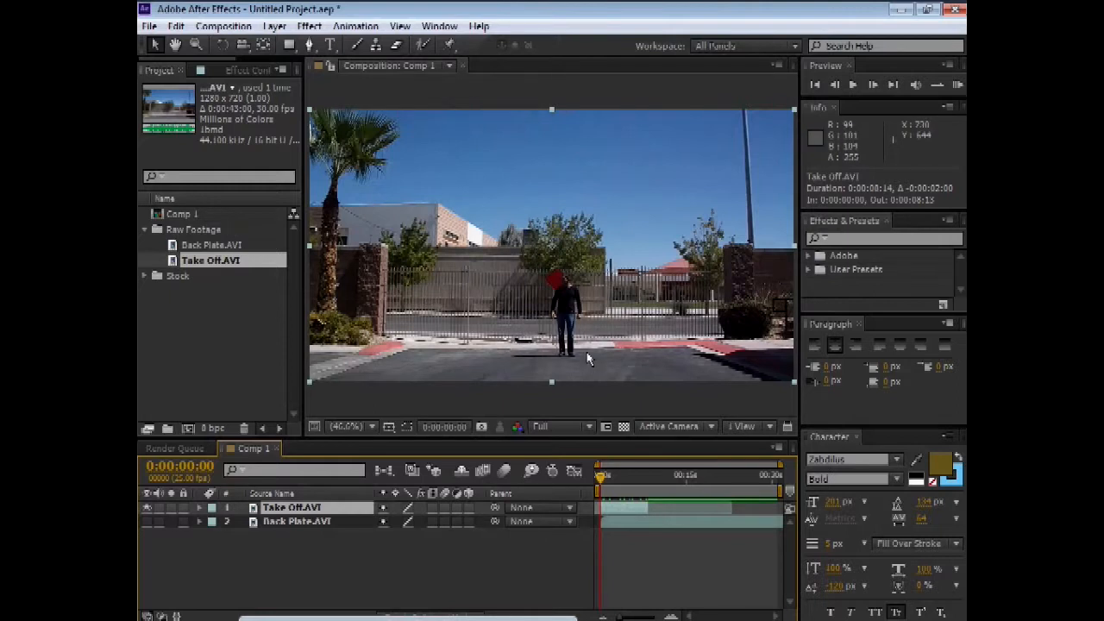
# - Advance the current time frame by frame through the man's jump to 0:00:07:11, where he is high off the ground
pyautogui.scroll(2, 621, 309)
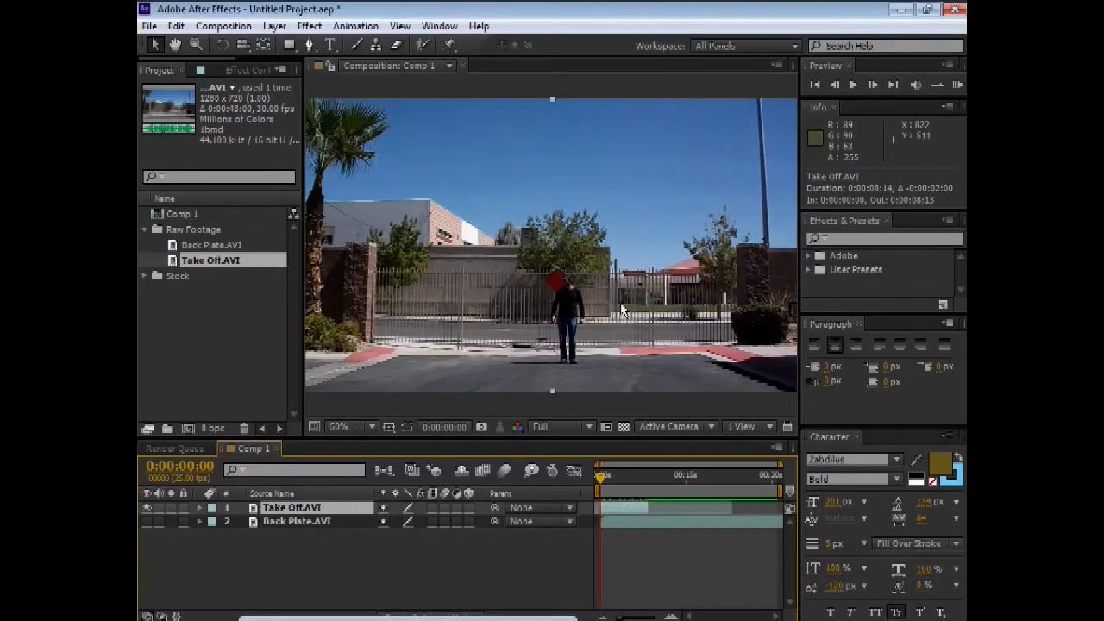
pyautogui.scroll(-1, 621, 309)
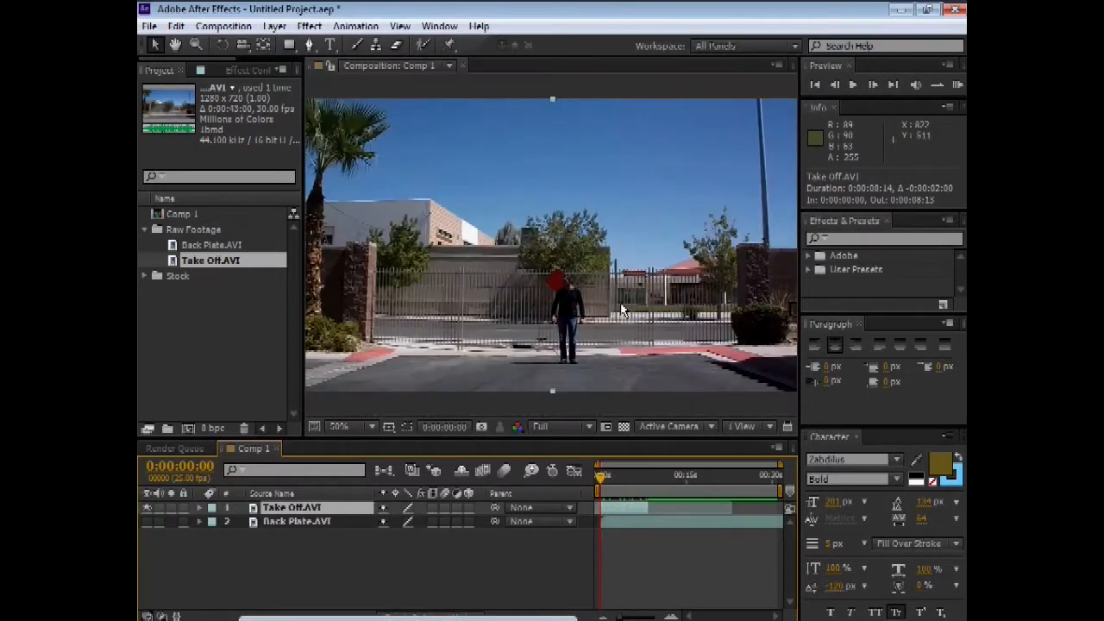
pyautogui.moveTo(644, 349); pyautogui.dragTo(624, 255)
pyautogui.click(152, 45)
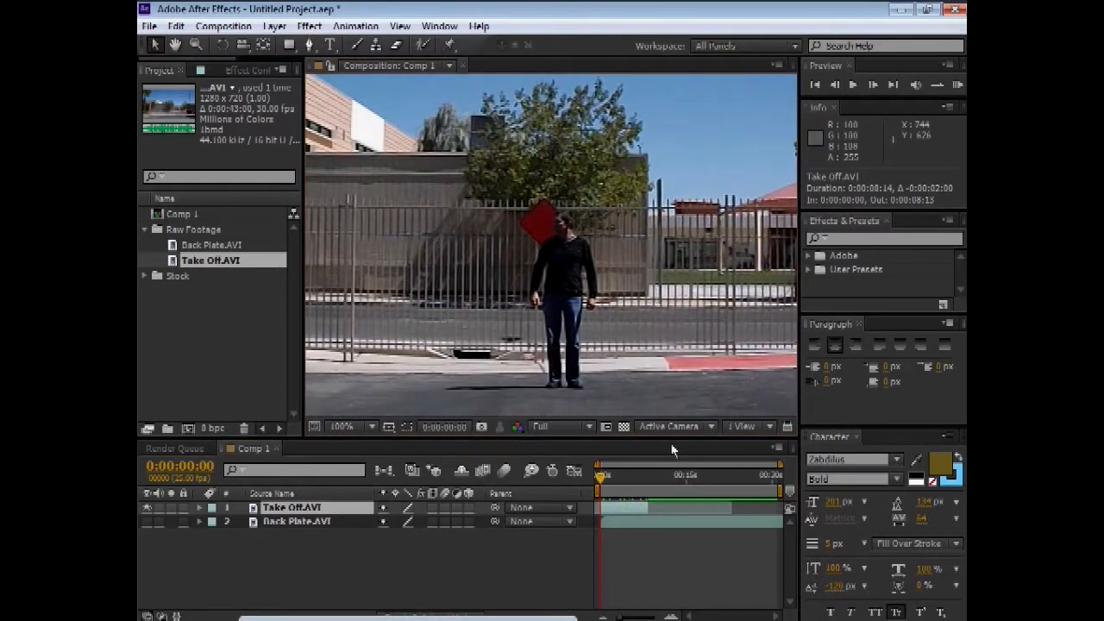
pyautogui.moveTo(601, 475); pyautogui.dragTo(638, 483)
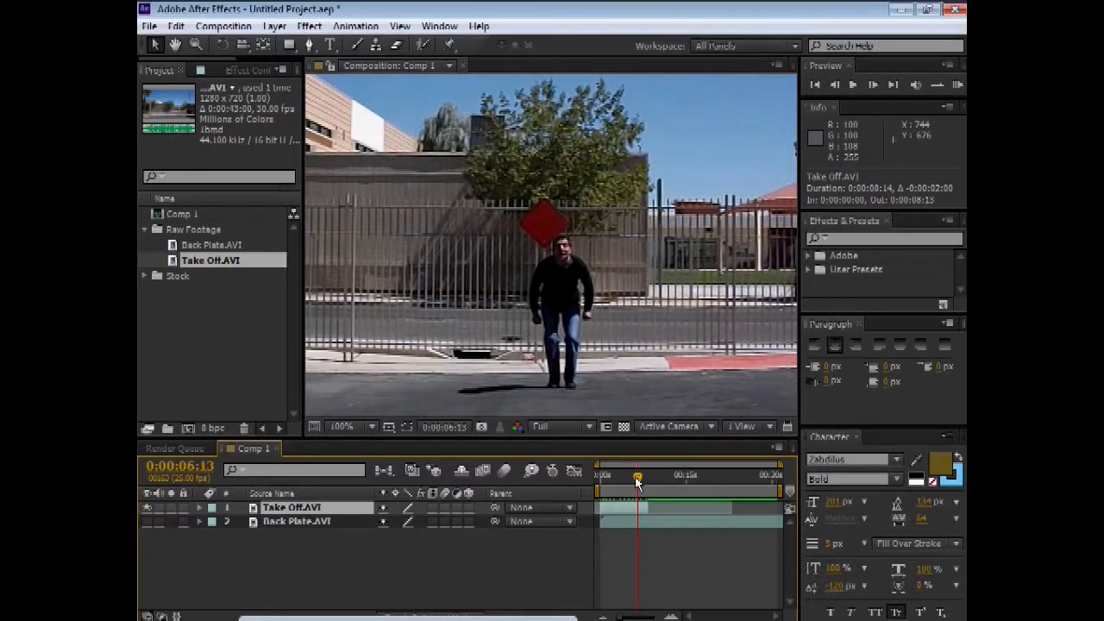
pyautogui.click(872, 86)
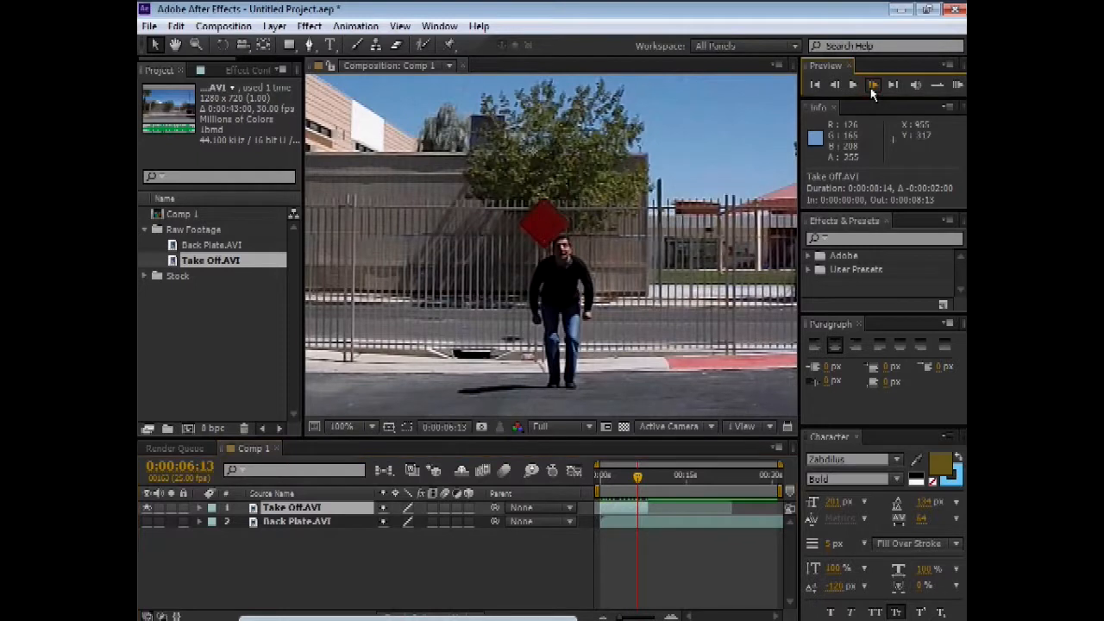
pyautogui.click(872, 86)
pyautogui.click(872, 86)
pyautogui.click(872, 86)
pyautogui.click(872, 86)
pyautogui.click(872, 86)
pyautogui.click(872, 87)
pyautogui.click(872, 86)
pyautogui.click(872, 86)
pyautogui.click(872, 86)
pyautogui.click(872, 86)
pyautogui.click(872, 87)
pyautogui.click(872, 87)
pyautogui.click(872, 86)
pyautogui.click(872, 86)
pyautogui.click(872, 86)
pyautogui.click(872, 86)
pyautogui.click(872, 86)
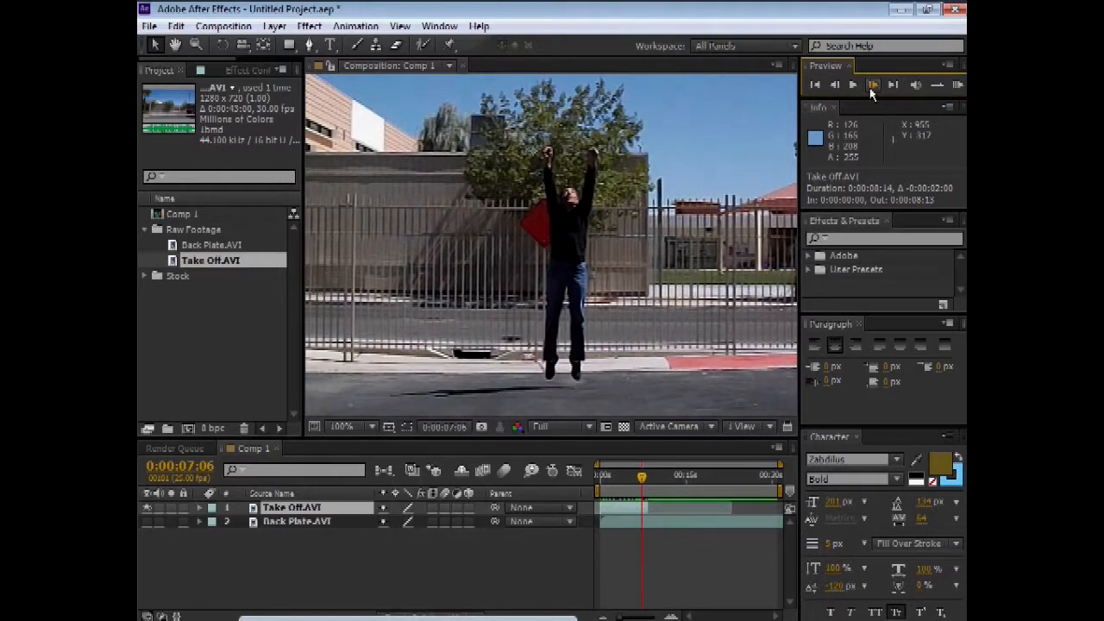
pyautogui.click(872, 86)
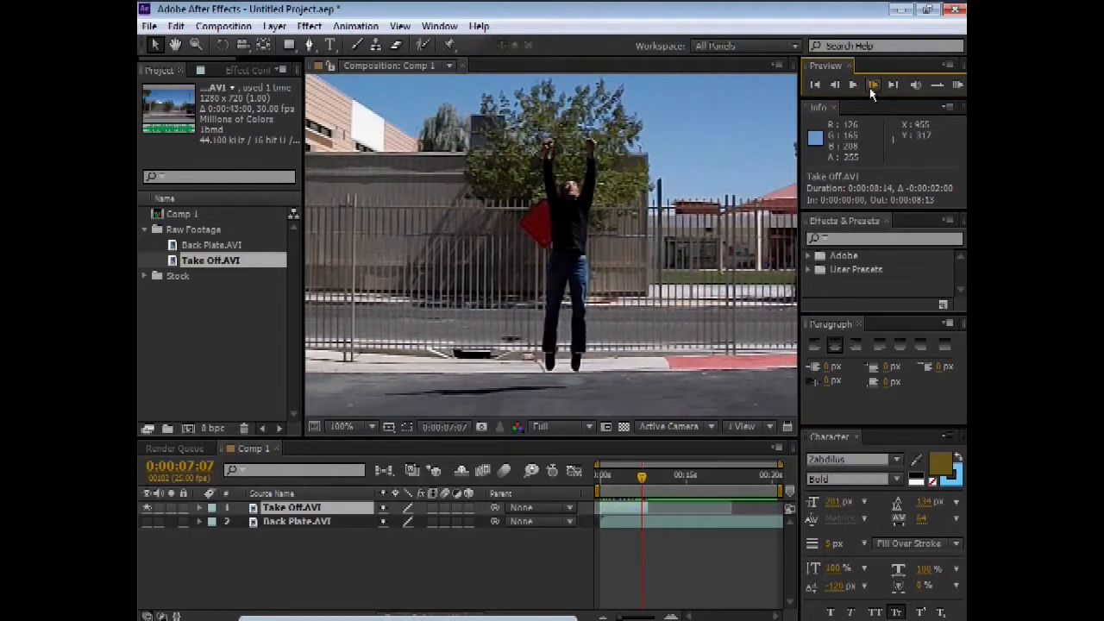
pyautogui.click(872, 86)
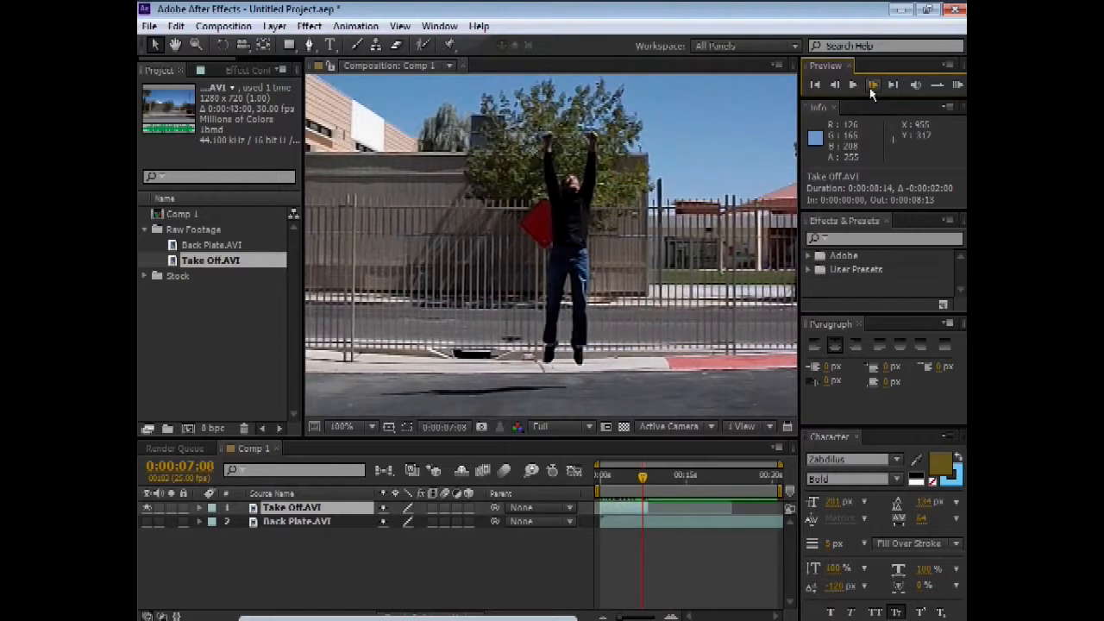
pyautogui.click(872, 86)
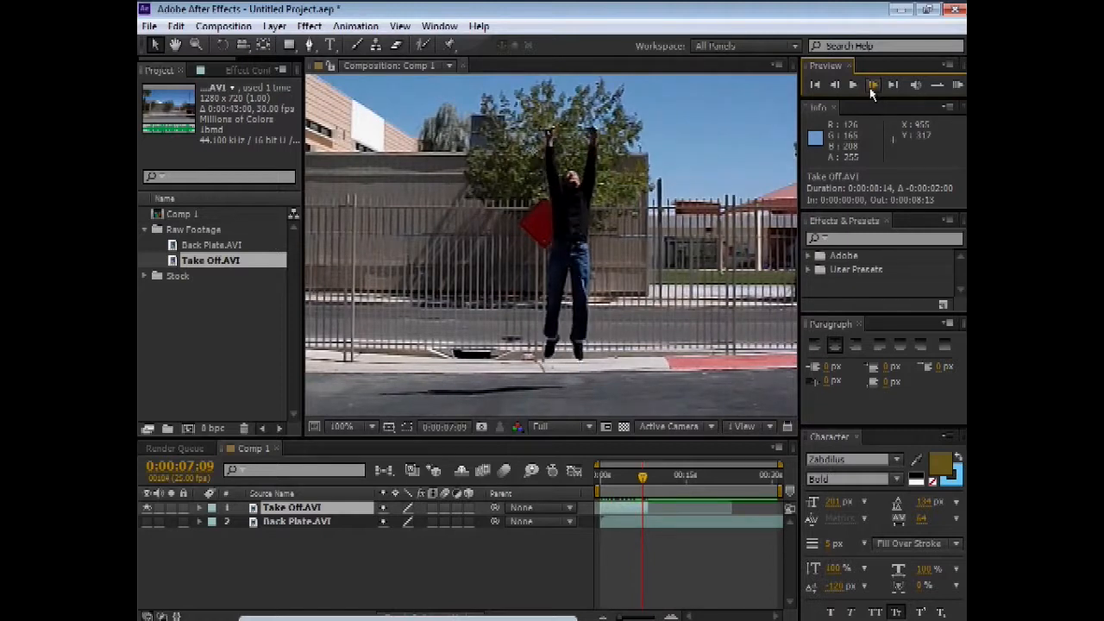
pyautogui.click(872, 86)
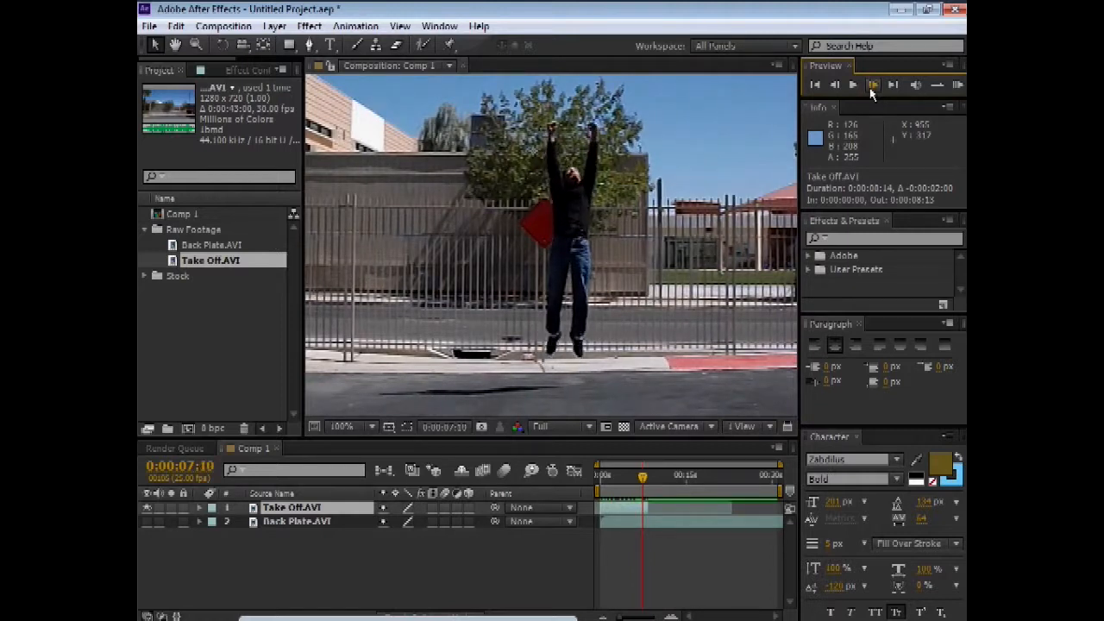
pyautogui.click(872, 87)
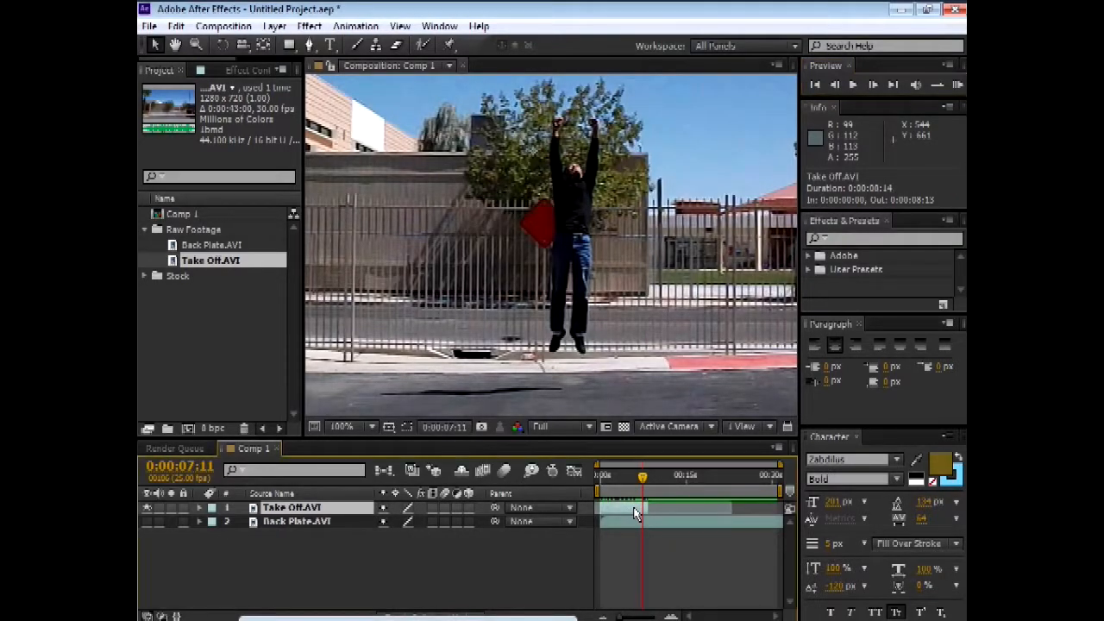
# - Split the Take Off layer at 0:00:07:11
pyautogui.click(289, 552)
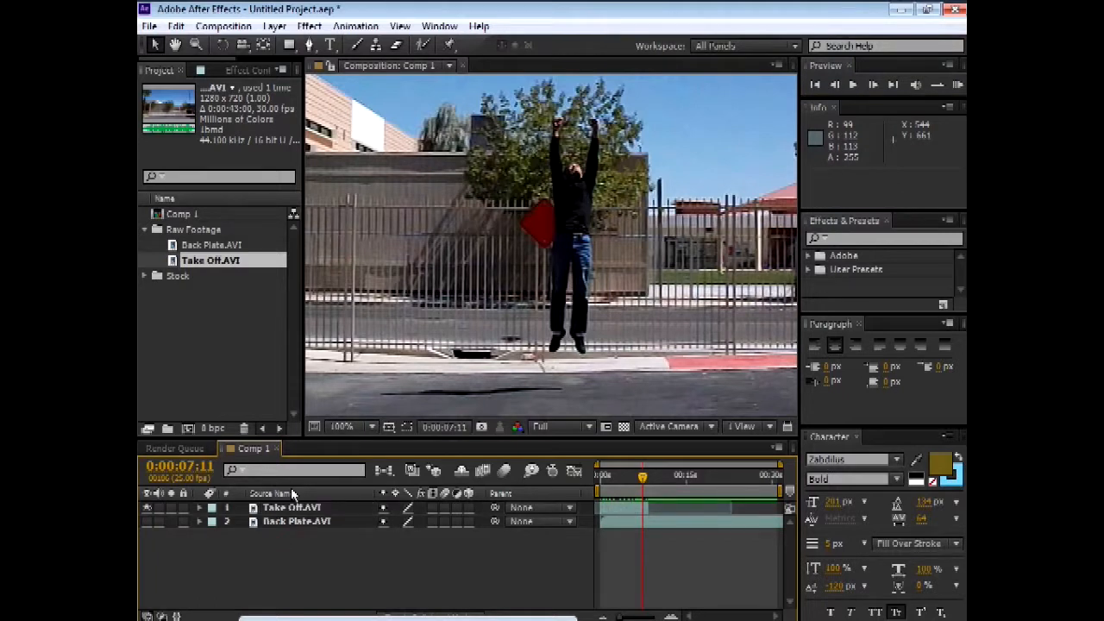
pyautogui.click(285, 510)
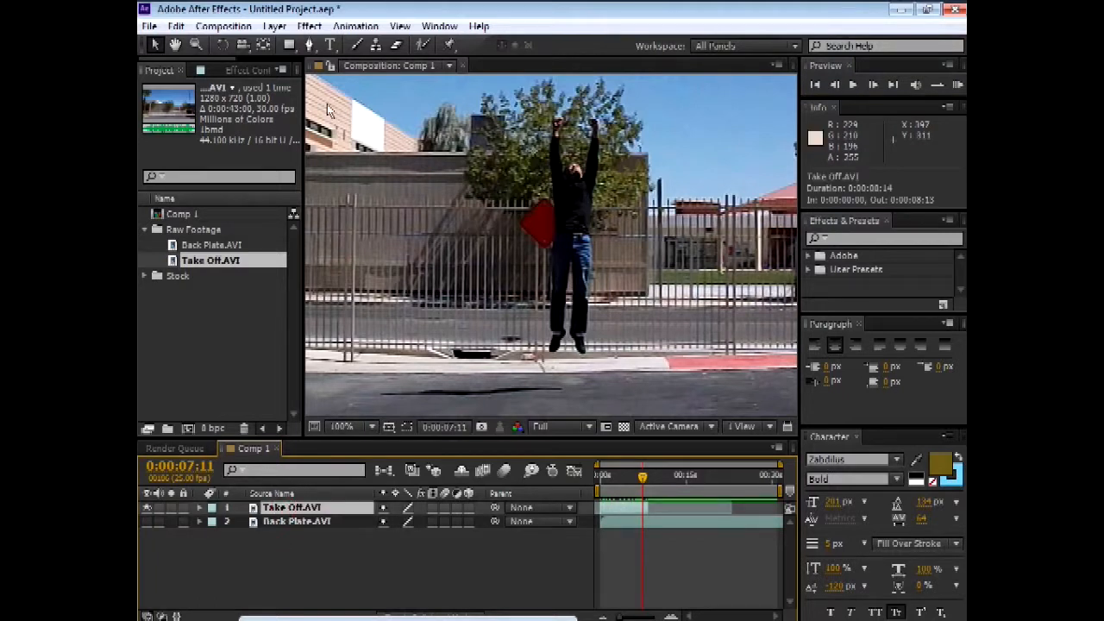
pyautogui.click(175, 26)
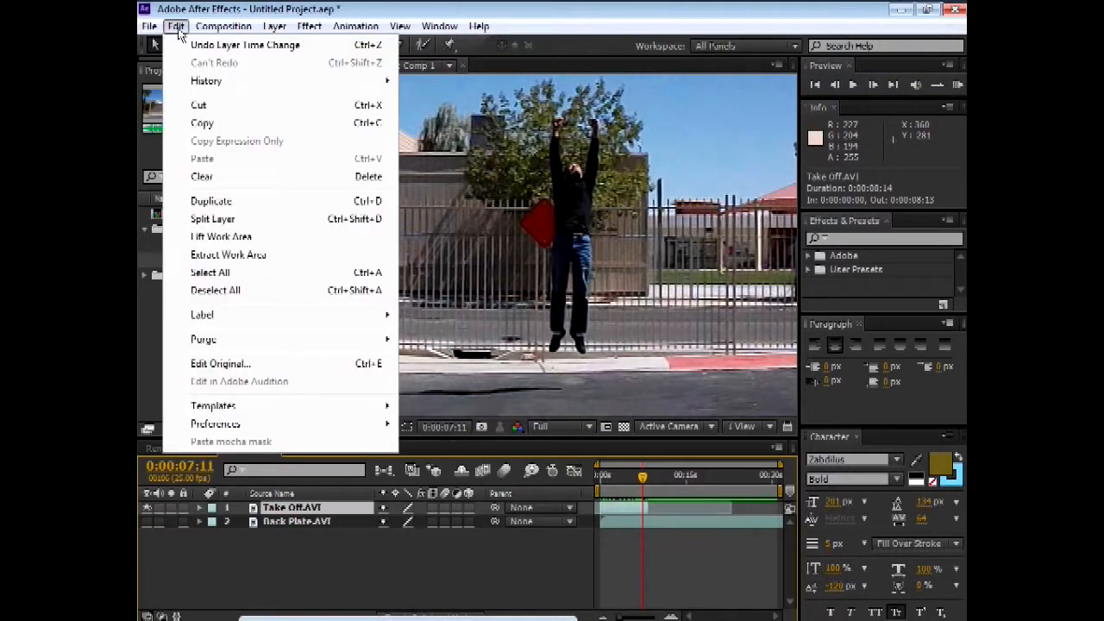
pyautogui.click(213, 219)
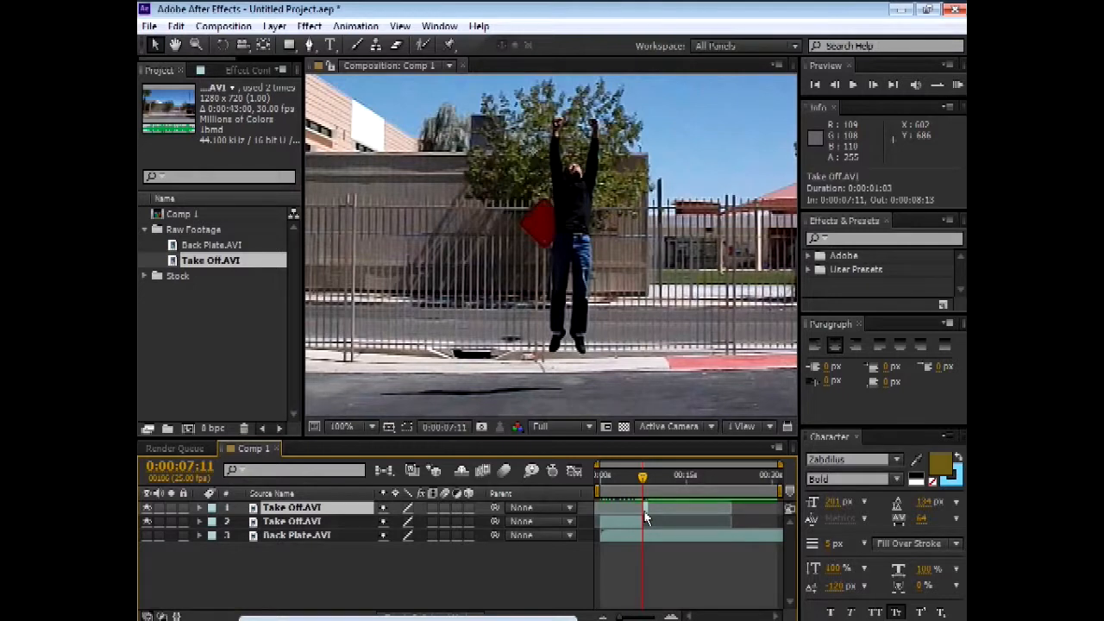
# - Apply Freeze Frame to the second Take Off segment and extend its end to 0:00:10:16
pyautogui.rightClick(304, 514)
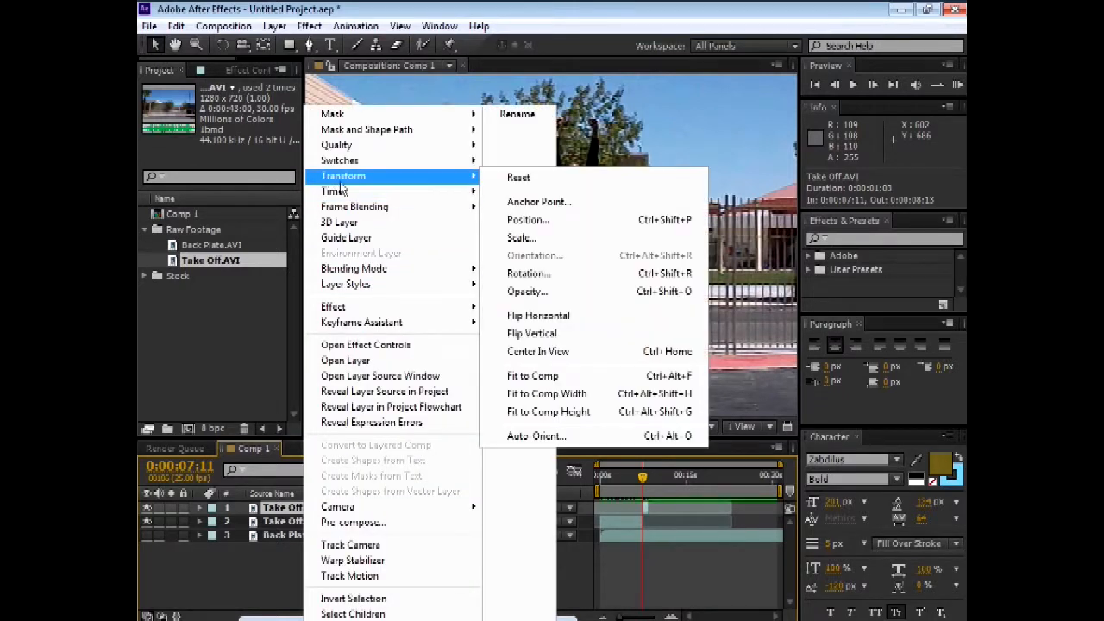
pyautogui.moveTo(334, 198)
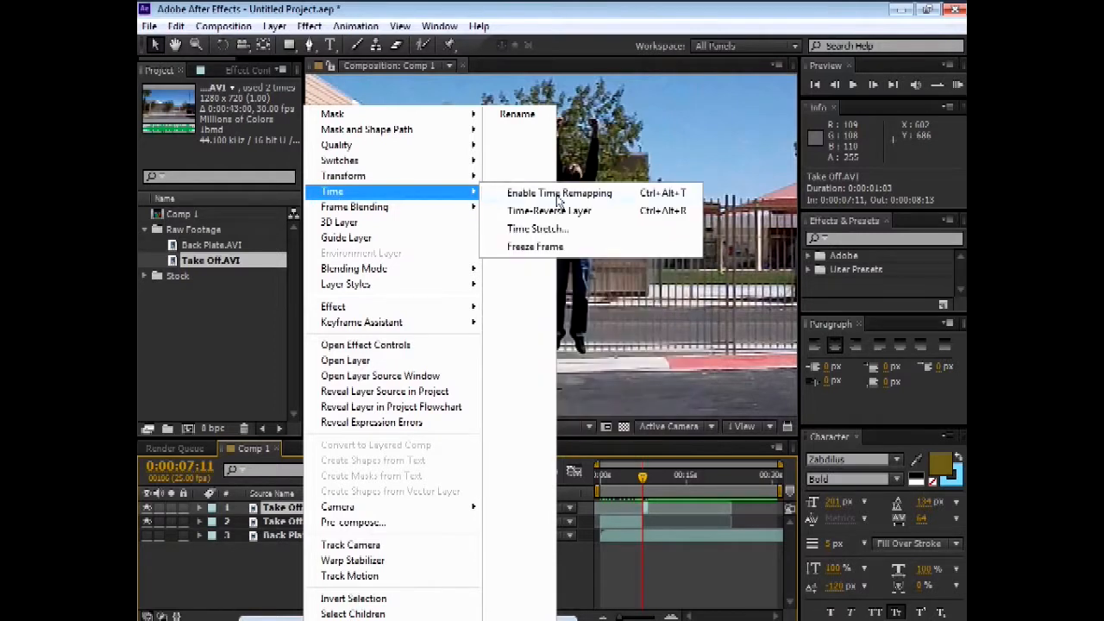
pyautogui.click(533, 247)
pyautogui.moveTo(647, 510); pyautogui.dragTo(642, 480)
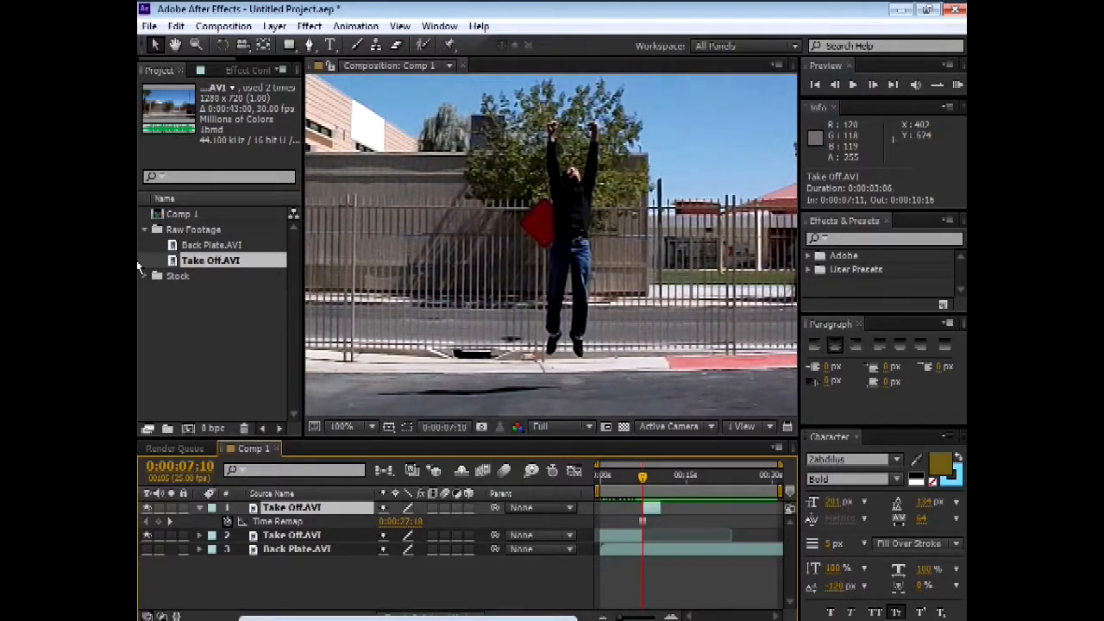
pyautogui.click(310, 46)
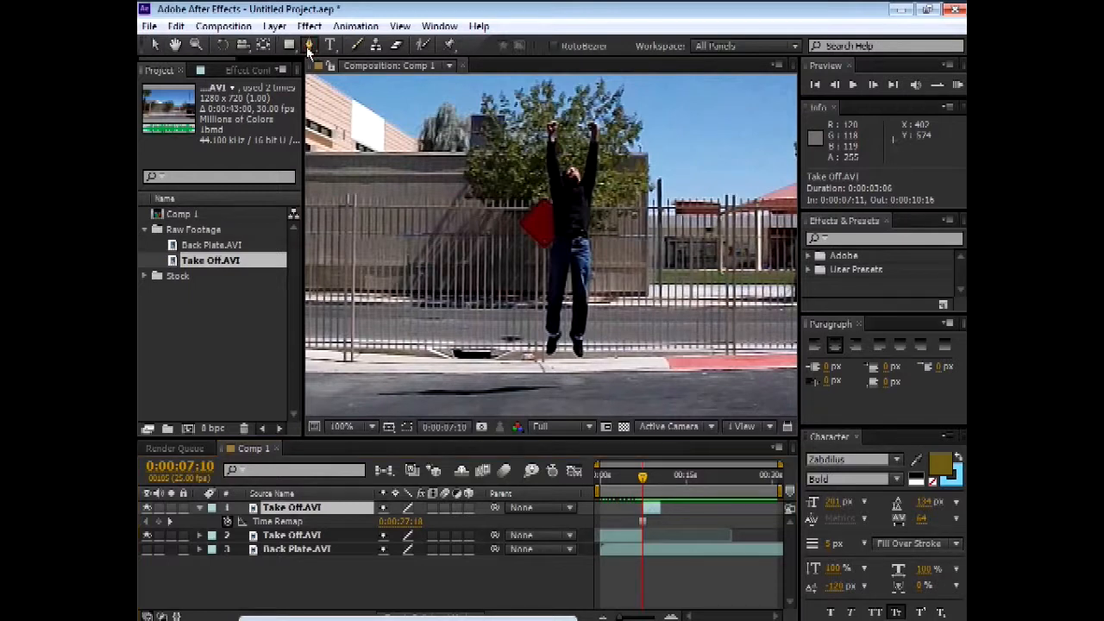
pyautogui.press('.')
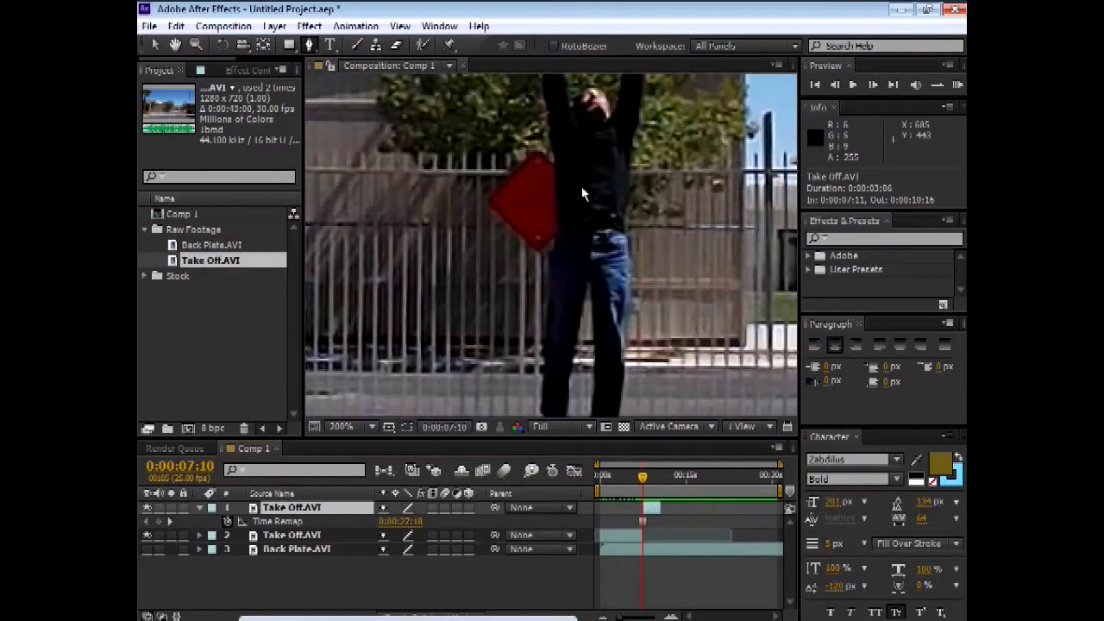
pyautogui.click(155, 45)
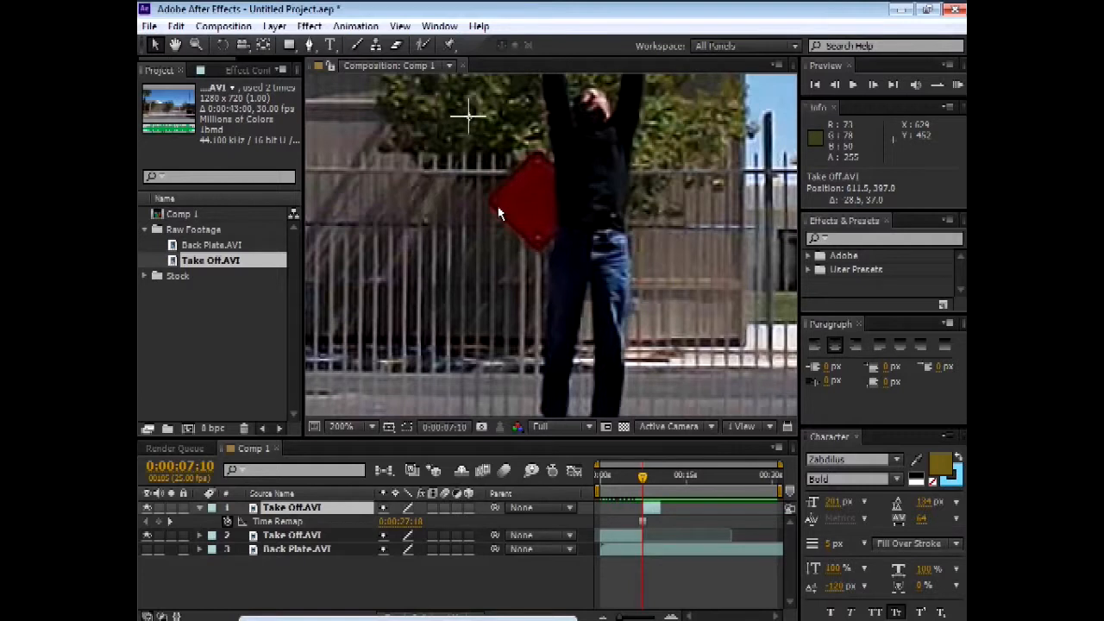
pyautogui.moveTo(450, 150); pyautogui.dragTo(498, 214)
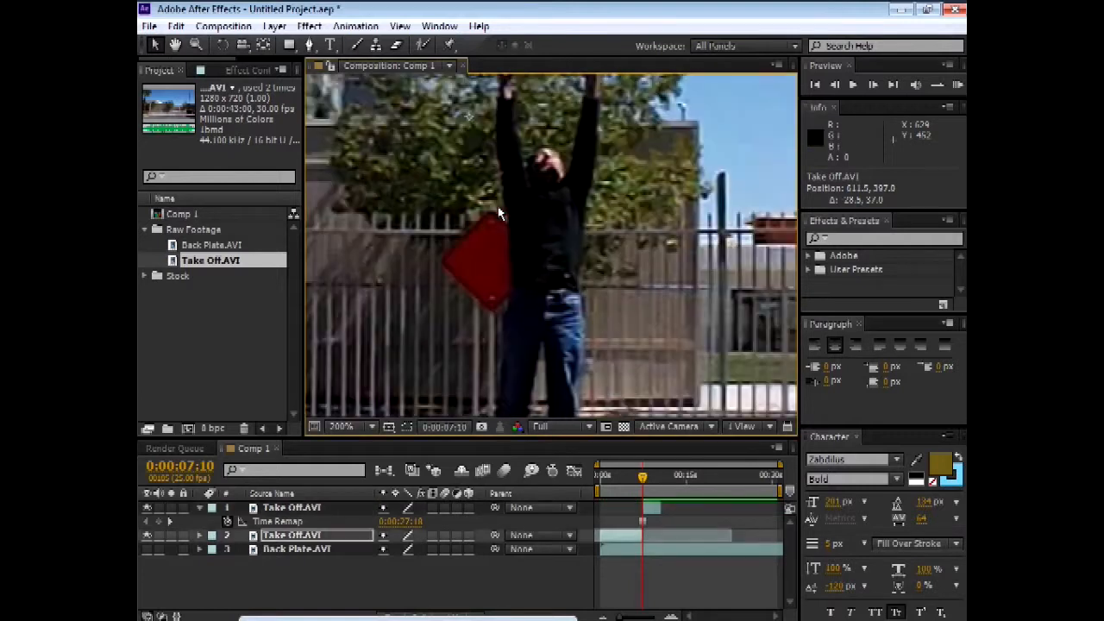
pyautogui.click(176, 26)
pyautogui.click(188, 45)
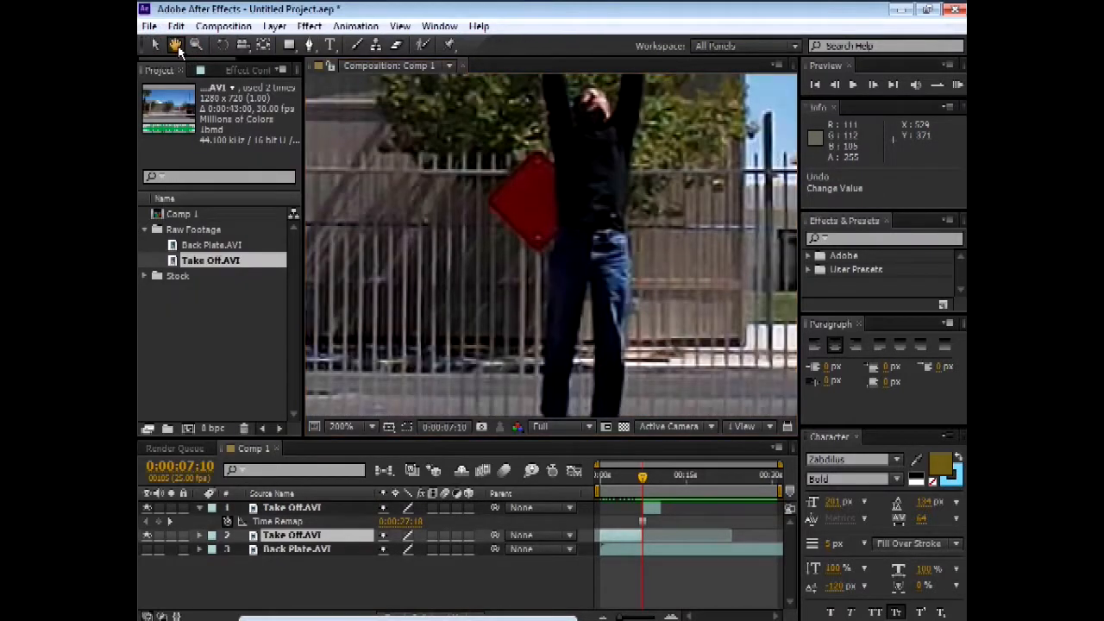
# - Draw a closed Pen mask around the jumping man on the lower Take Off layer, tracing his torso, raised arms, head, legs and feet
pyautogui.moveTo(585, 122); pyautogui.dragTo(520, 269)
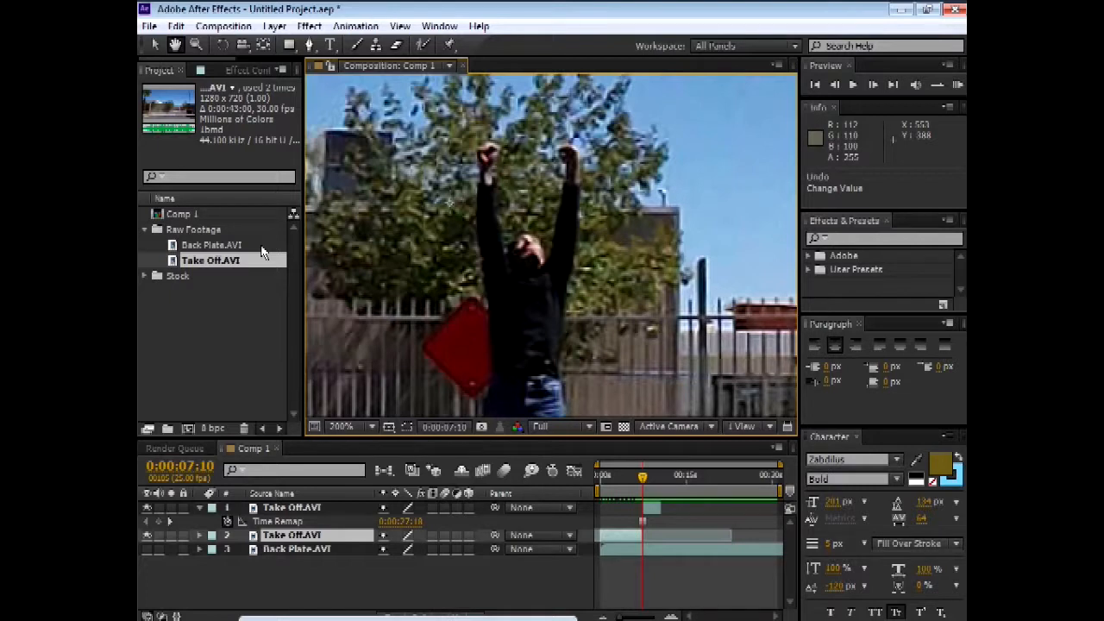
pyautogui.click(308, 45)
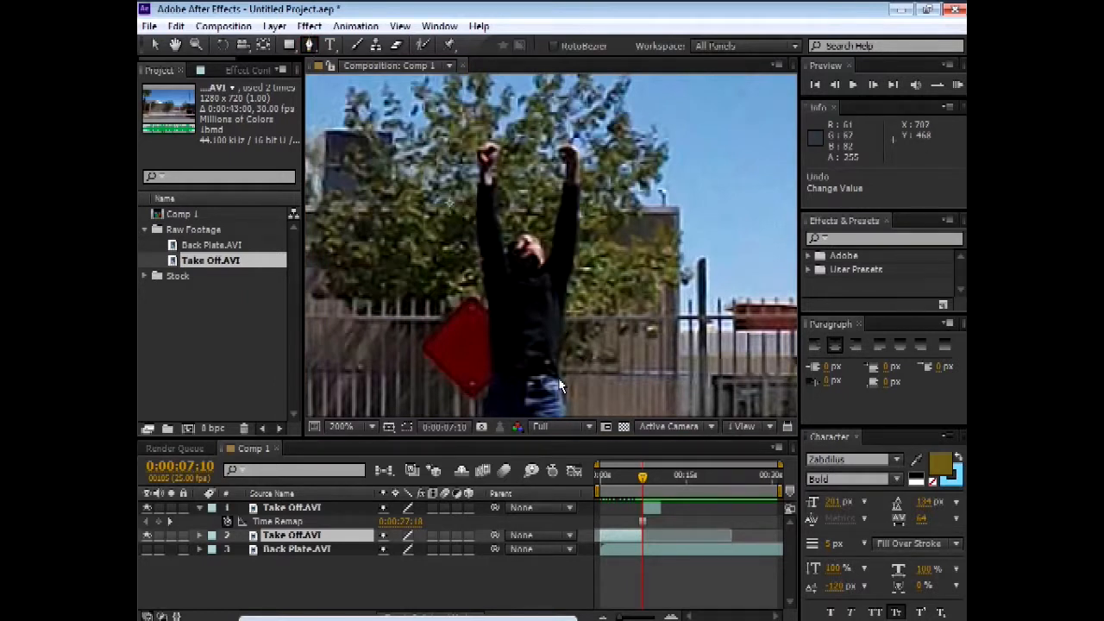
pyautogui.click(561, 375)
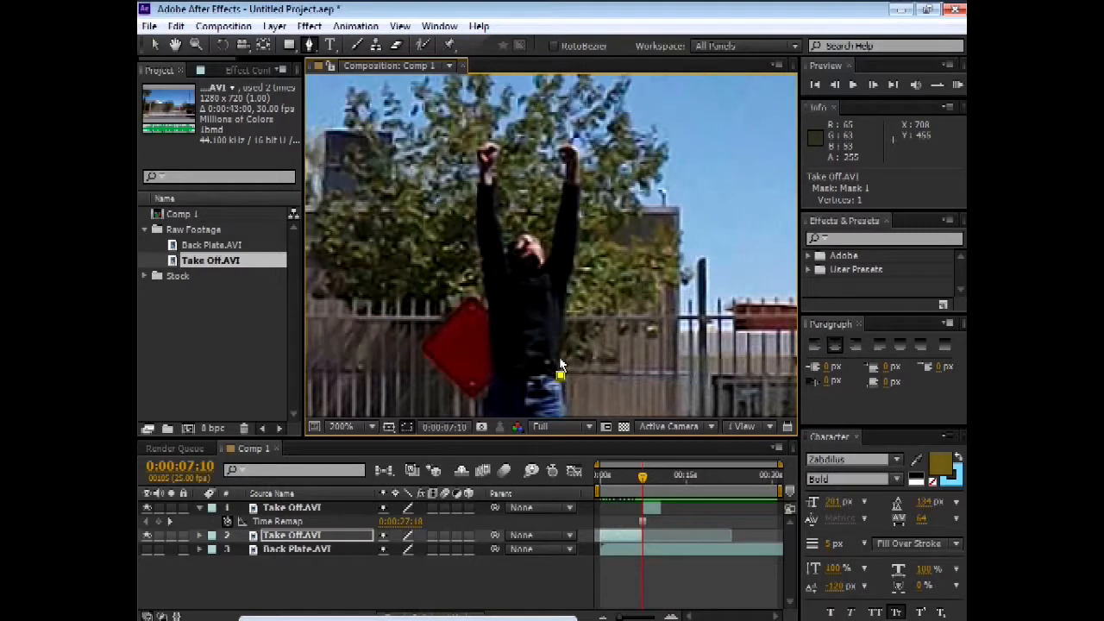
pyautogui.click(562, 345)
pyautogui.click(564, 313)
pyautogui.click(565, 294)
pyautogui.click(571, 273)
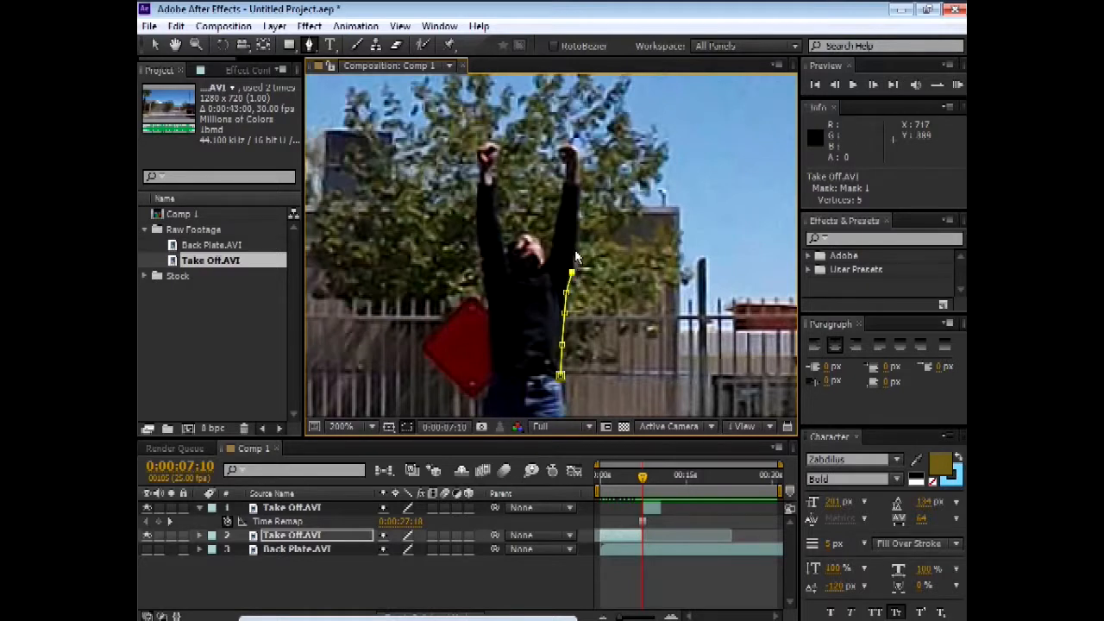
pyautogui.click(575, 248)
pyautogui.click(578, 214)
pyautogui.click(579, 192)
pyautogui.click(579, 176)
pyautogui.click(575, 153)
pyautogui.click(569, 144)
pyautogui.click(560, 146)
pyautogui.click(554, 155)
pyautogui.click(558, 164)
pyautogui.click(565, 170)
pyautogui.click(562, 186)
pyautogui.click(553, 217)
pyautogui.click(543, 241)
pyautogui.click(529, 229)
pyautogui.click(517, 232)
pyautogui.click(509, 250)
pyautogui.click(507, 261)
pyautogui.click(503, 229)
pyautogui.click(498, 200)
pyautogui.click(501, 168)
pyautogui.click(488, 138)
pyautogui.click(474, 153)
pyautogui.click(472, 171)
pyautogui.click(476, 188)
pyautogui.click(476, 200)
pyautogui.click(476, 223)
pyautogui.click(481, 250)
pyautogui.click(484, 280)
pyautogui.click(486, 309)
pyautogui.click(487, 332)
pyautogui.click(487, 354)
pyautogui.click(489, 375)
pyautogui.click(485, 402)
pyautogui.moveTo(480, 414); pyautogui.dragTo(509, 311)
pyautogui.click(512, 320)
pyautogui.click(511, 345)
pyautogui.click(509, 369)
pyautogui.click(507, 391)
pyautogui.scroll(1, 494, 295)
pyautogui.click(496, 303)
pyautogui.click(494, 335)
pyautogui.click(491, 375)
pyautogui.click(489, 394)
pyautogui.scroll(-1, 489, 395)
pyautogui.click(518, 335)
pyautogui.click(524, 345)
pyautogui.click(520, 357)
pyautogui.click(519, 374)
pyautogui.click(523, 381)
pyautogui.click(537, 379)
pyautogui.click(545, 362)
pyautogui.click(553, 344)
pyautogui.click(551, 318)
pyautogui.click(551, 294)
pyautogui.click(555, 269)
pyautogui.click(560, 246)
pyautogui.click(568, 204)
pyautogui.click(573, 220)
pyautogui.click(573, 246)
pyautogui.click(573, 271)
pyautogui.click(572, 294)
pyautogui.click(569, 327)
pyautogui.click(567, 339)
pyautogui.click(566, 349)
pyautogui.click(571, 361)
pyautogui.click(575, 373)
pyautogui.click(584, 386)
pyautogui.click(596, 386)
pyautogui.click(596, 370)
pyautogui.click(595, 352)
pyautogui.click(601, 340)
pyautogui.click(606, 303)
pyautogui.click(608, 267)
pyautogui.click(613, 220)
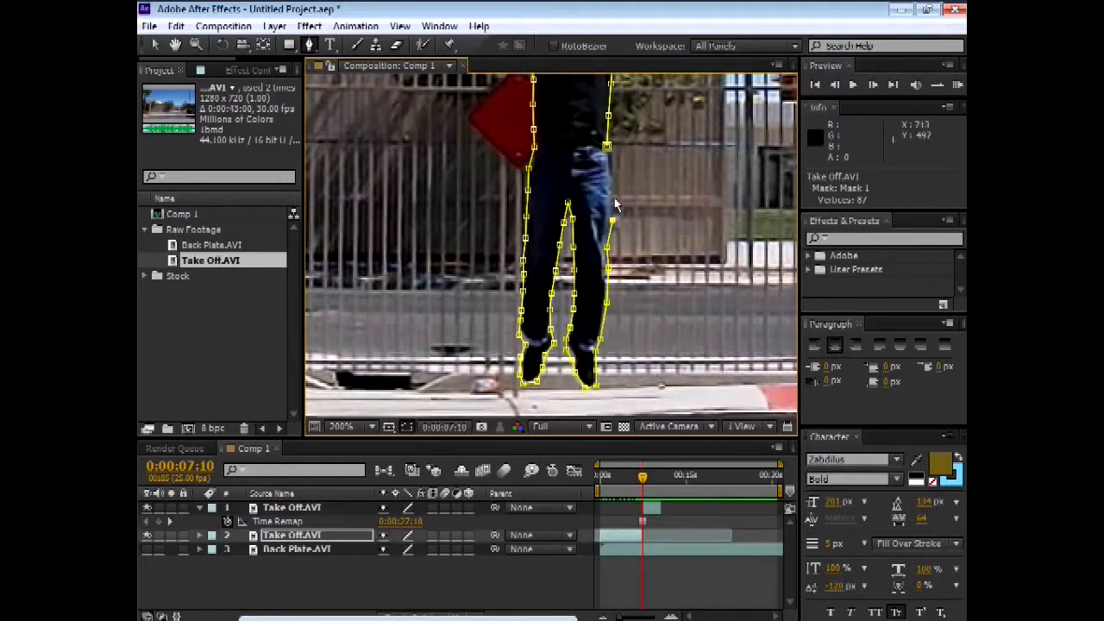
pyautogui.click(614, 197)
pyautogui.click(614, 176)
pyautogui.click(612, 159)
pyautogui.click(607, 147)
pyautogui.press(',')
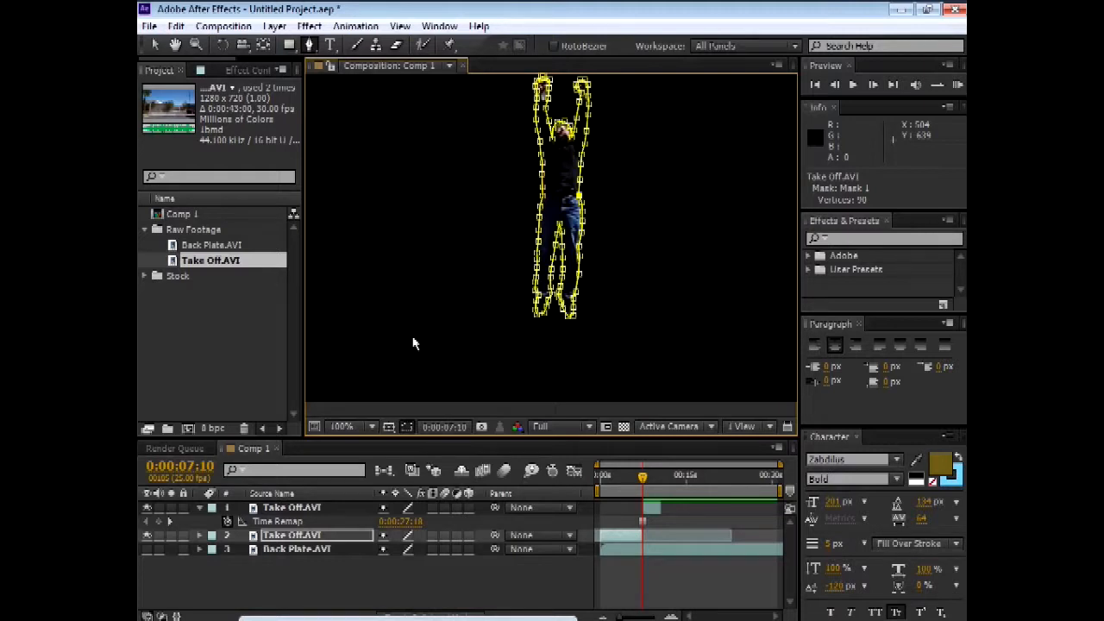
pyautogui.click(409, 428)
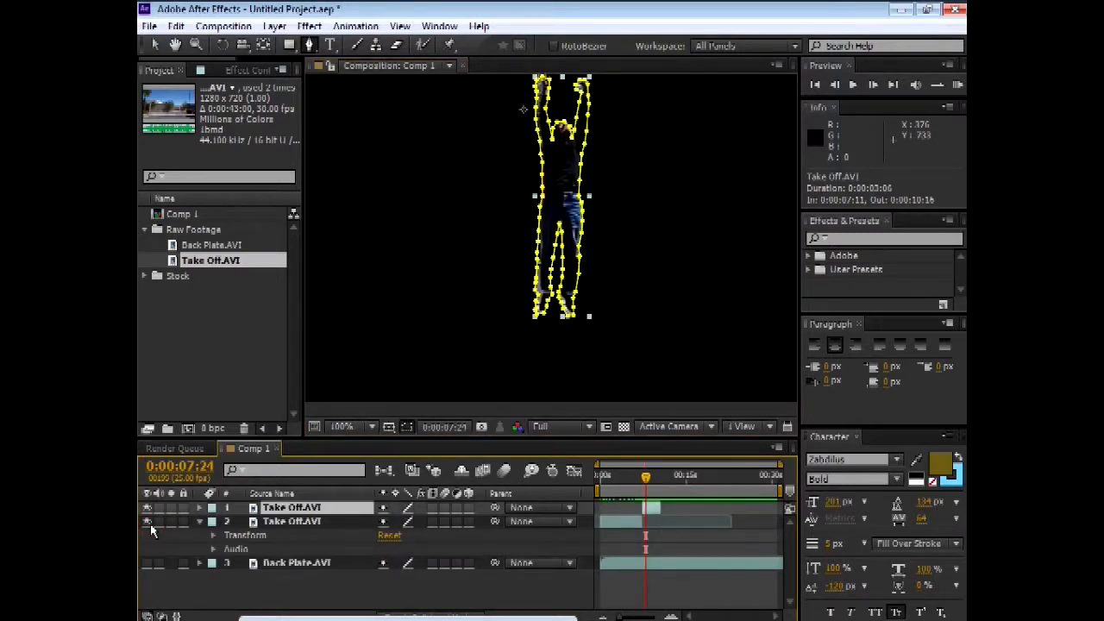
# - Show the Back Plate layer behind the masked man, comparing the composite with the plate and the upper Take Off layer switched on and off
pyautogui.click(146, 563)
pyautogui.click(147, 508)
pyautogui.click(147, 509)
pyautogui.click(148, 511)
pyautogui.click(147, 510)
pyautogui.click(148, 563)
pyautogui.click(148, 562)
pyautogui.click(147, 563)
pyautogui.click(148, 563)
pyautogui.click(629, 569)
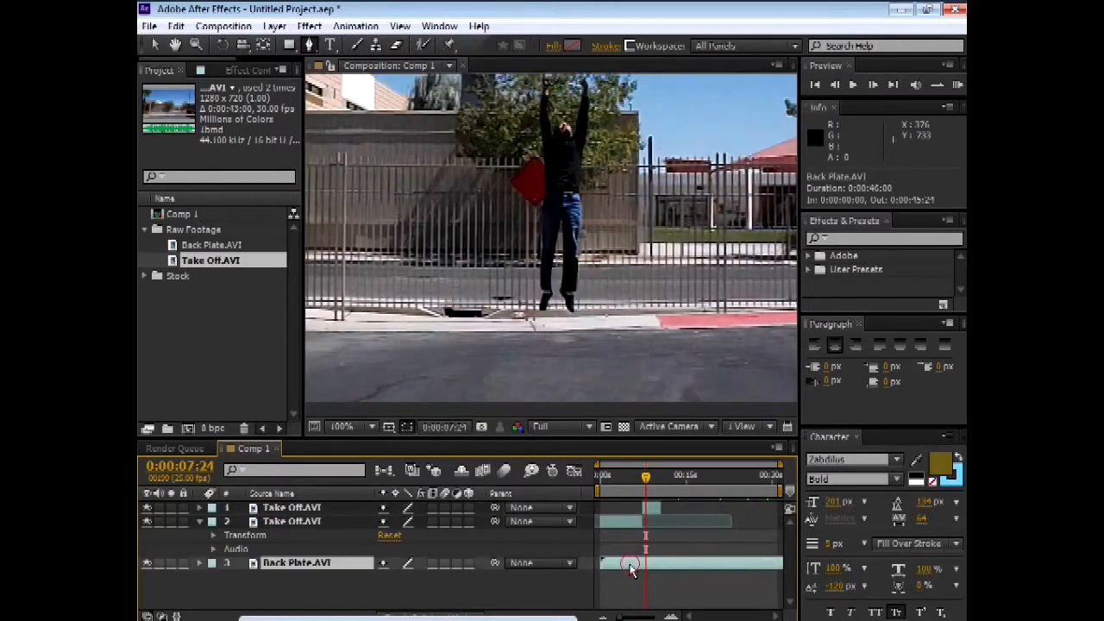
pyautogui.click(149, 565)
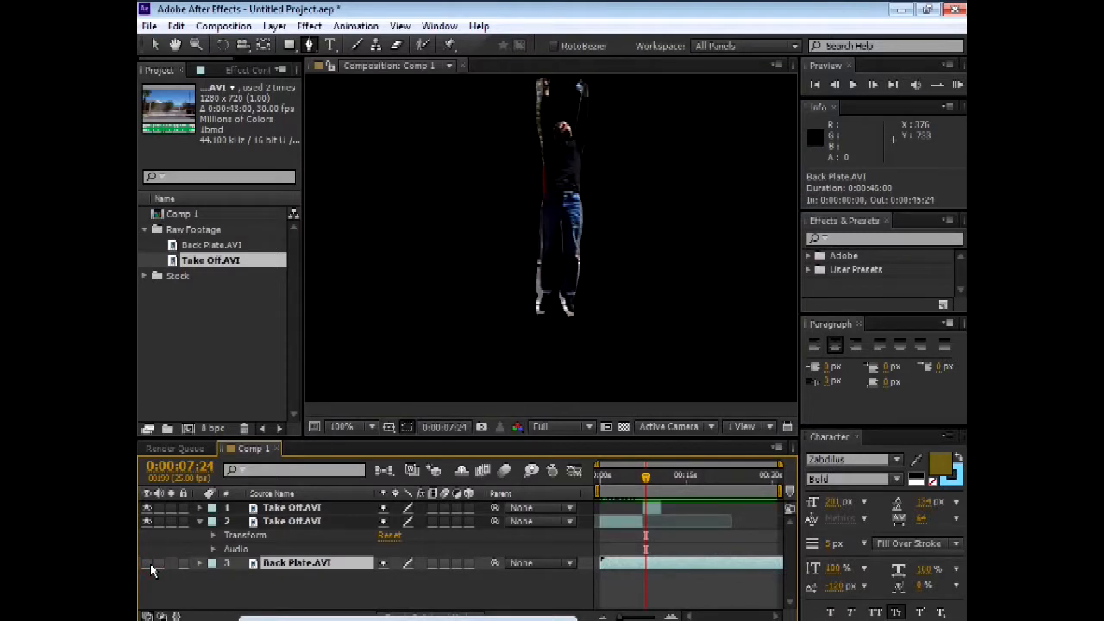
pyautogui.click(149, 565)
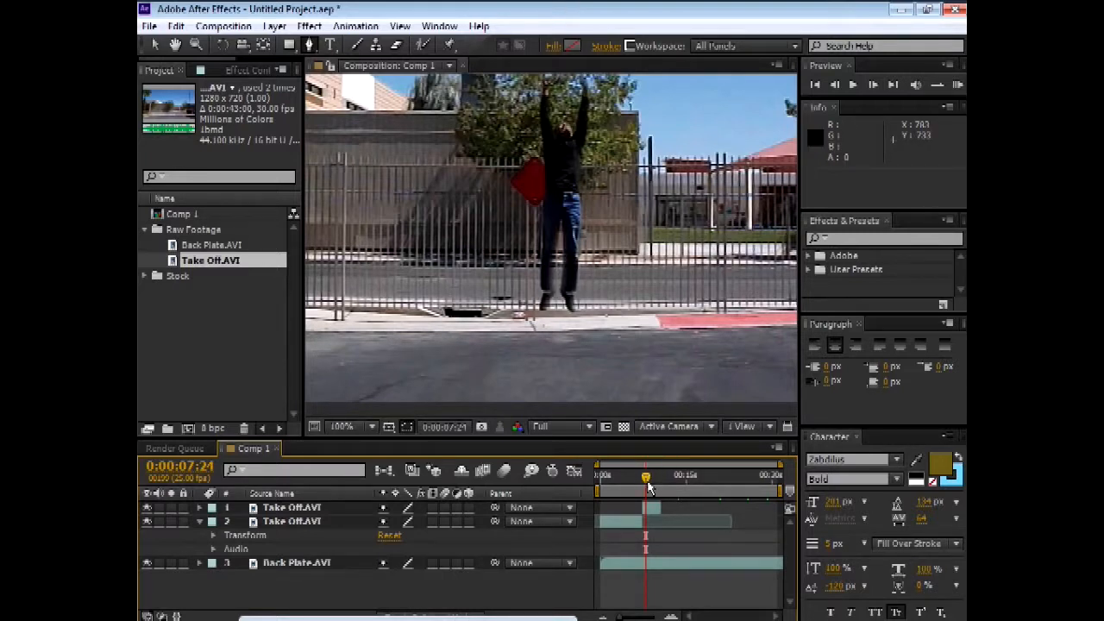
# - Return the current time to 0:00:07:11 and hide the mask outline of the upper Take Off layer
pyautogui.moveTo(645, 487); pyautogui.dragTo(646, 487)
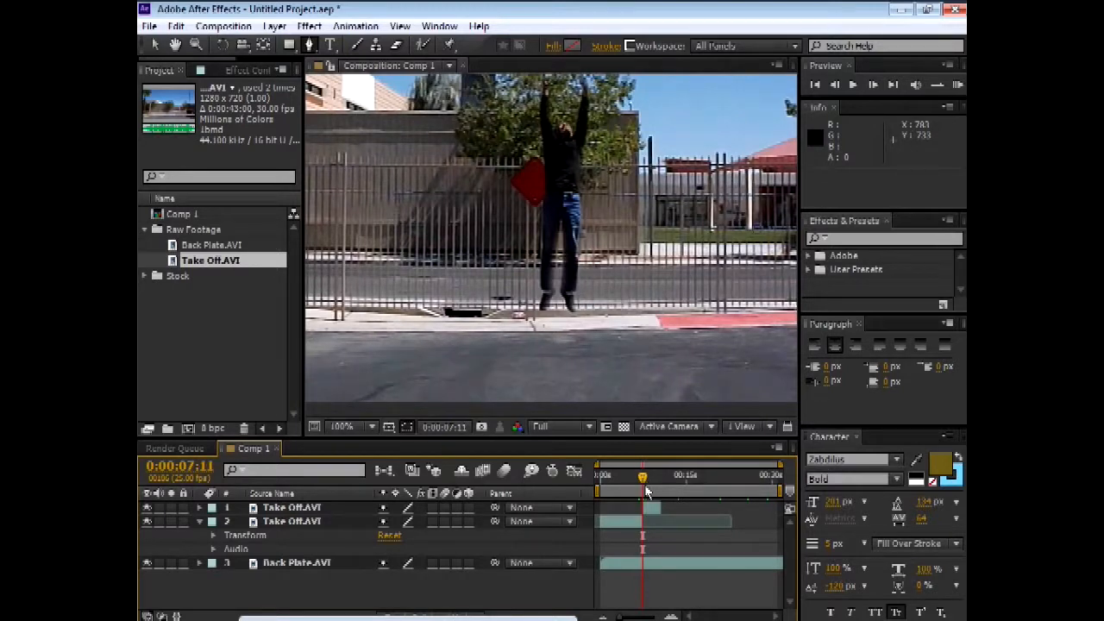
pyautogui.click(651, 508)
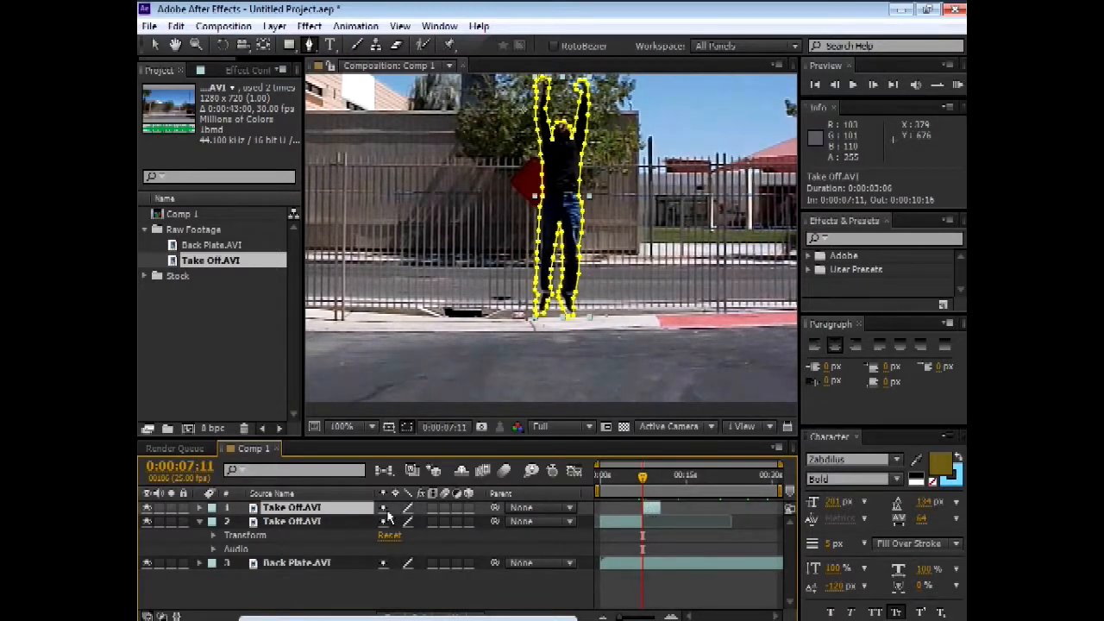
pyautogui.click(407, 427)
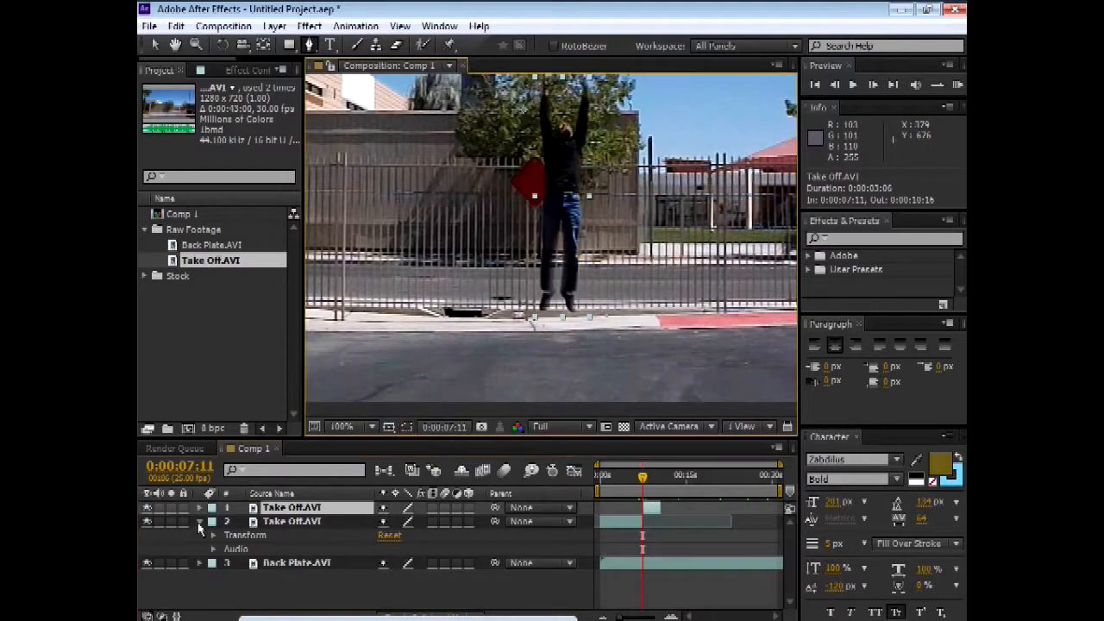
pyautogui.click(200, 522)
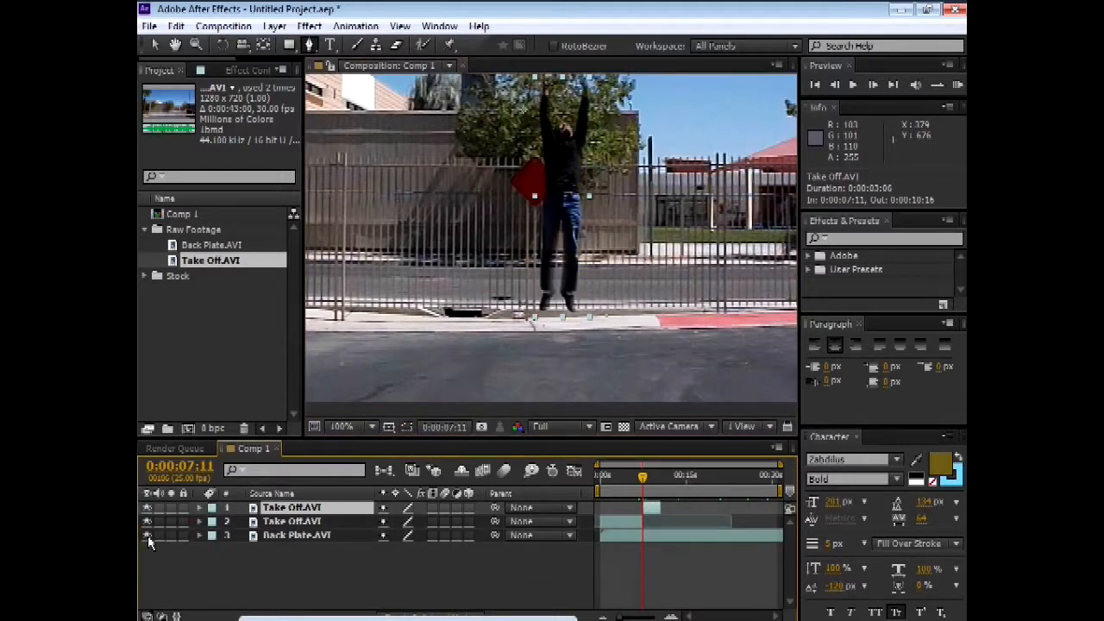
# - Fit the composition up to 100% in the viewer and set the upper Take Off layer's Position to 640, 373
pyautogui.click(335, 429)
pyautogui.click(335, 428)
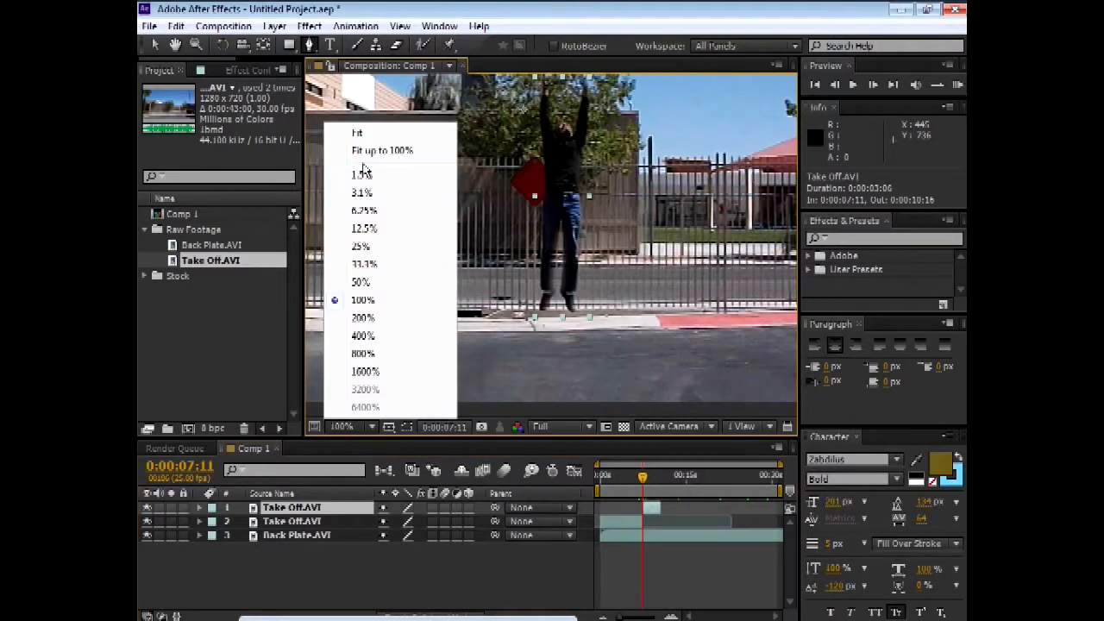
pyautogui.click(364, 148)
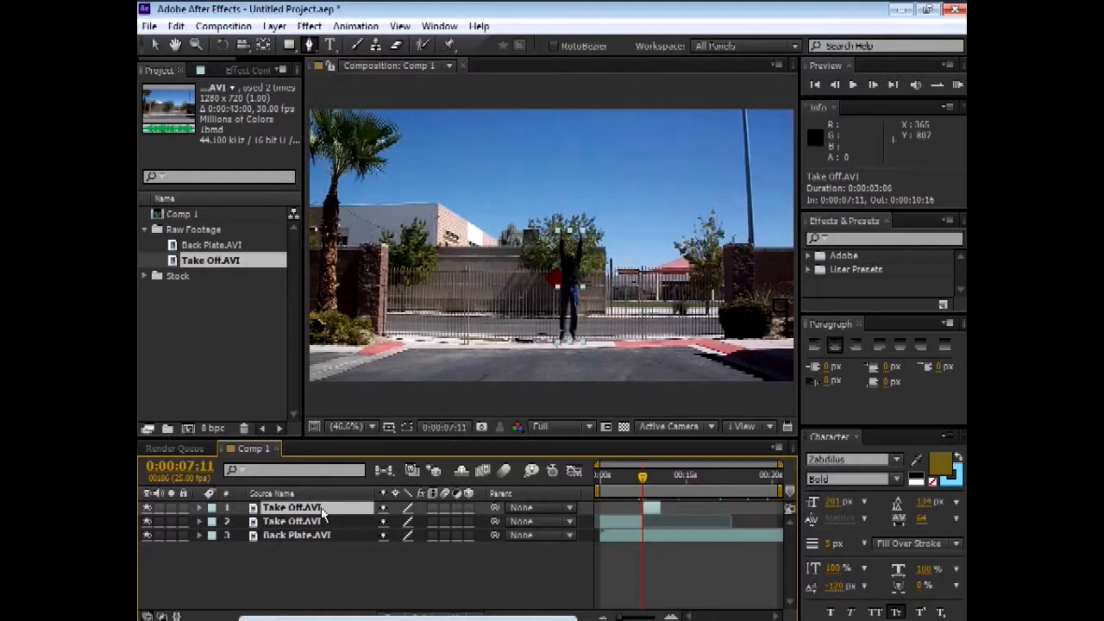
pyautogui.press('p')
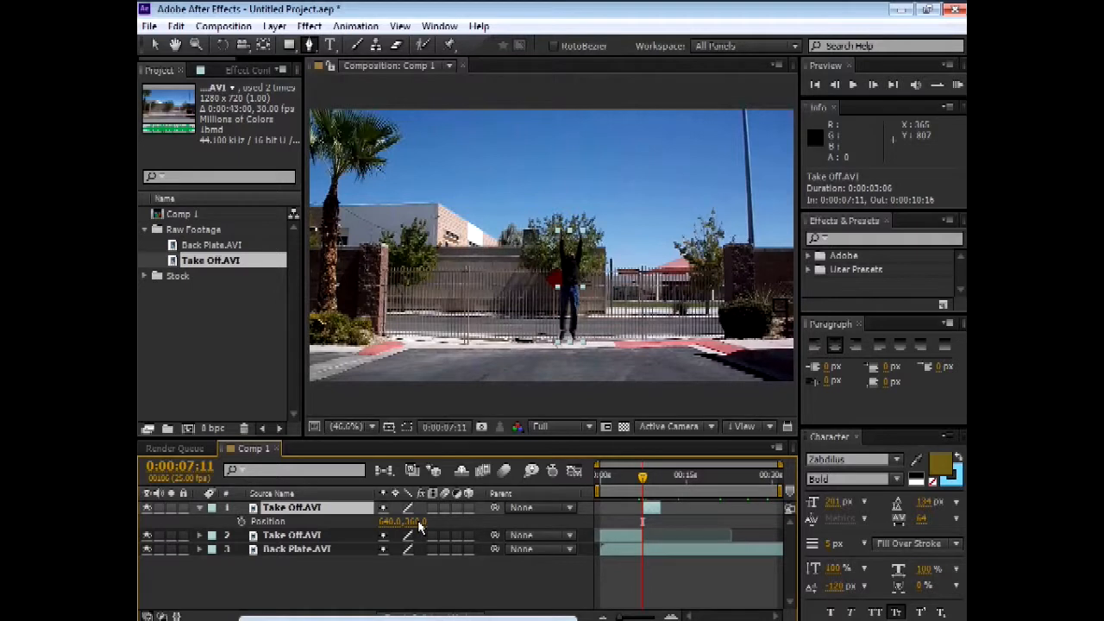
pyautogui.moveTo(420, 527); pyautogui.dragTo(429, 527)
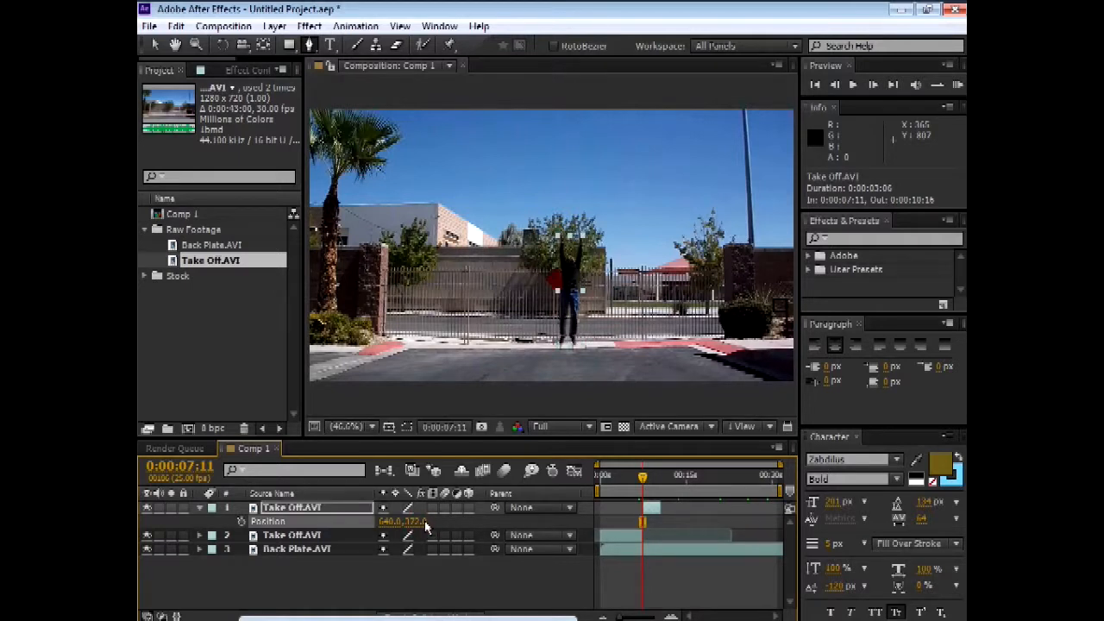
pyautogui.moveTo(424, 522)
pyautogui.mouseDown()
pyautogui.moveTo(414, 523)
pyautogui.moveTo(437, 524)
pyautogui.moveTo(427, 521)
pyautogui.mouseUp()
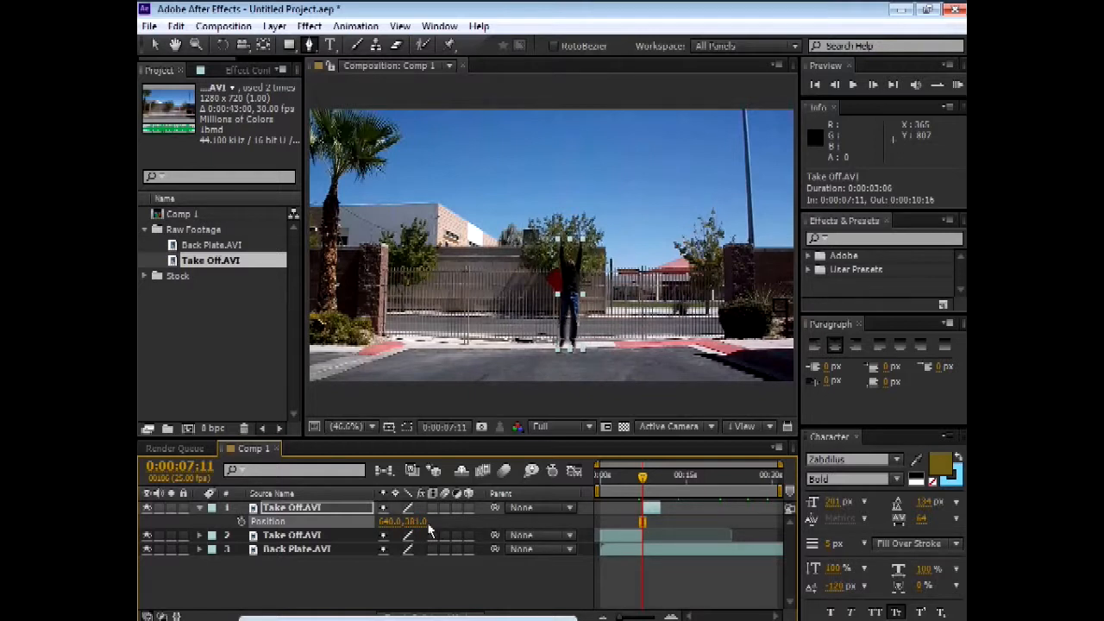
pyautogui.click(176, 25)
pyautogui.click(205, 47)
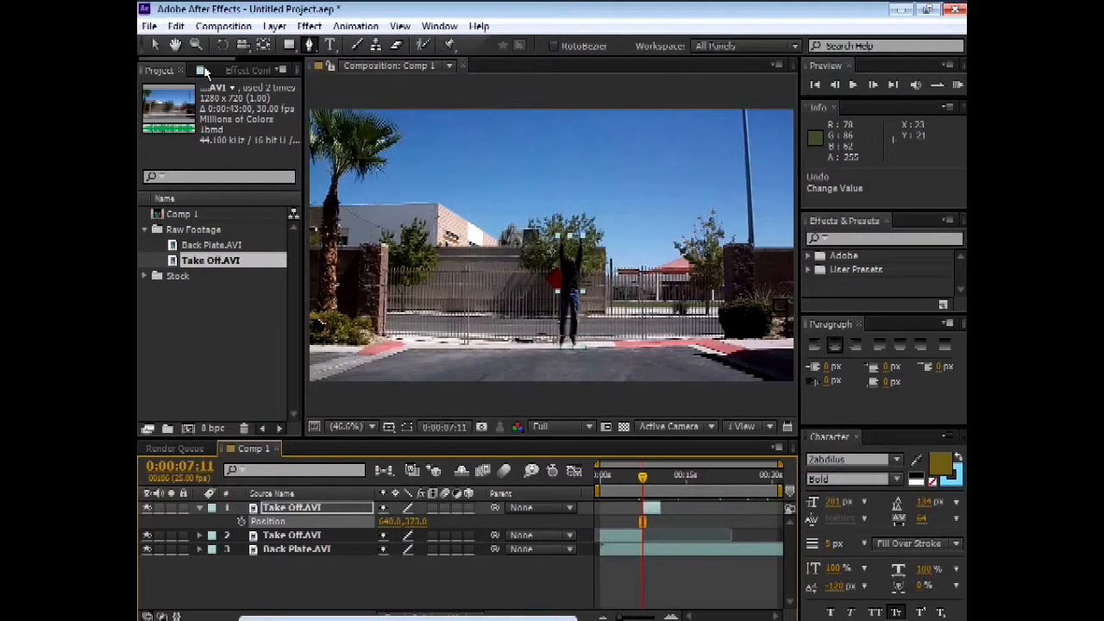
# - Enable Position keyframing on the upper Take Off layer with a first keyframe at 0:00:07:11
pyautogui.rightClick(413, 522)
pyautogui.click(334, 375)
pyautogui.click(242, 521)
# - At 0:00:08:17, keyframe the upper Take Off layer's vertical Position so the man rises out of the frame
pyautogui.moveTo(643, 483); pyautogui.dragTo(648, 484)
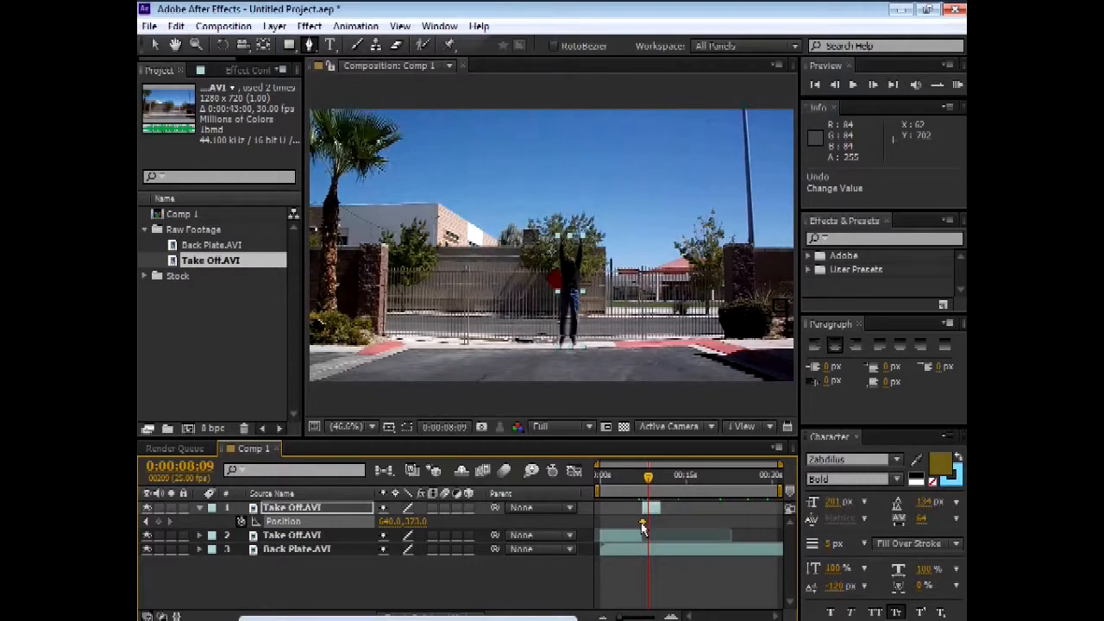
pyautogui.moveTo(651, 479); pyautogui.dragTo(652, 484)
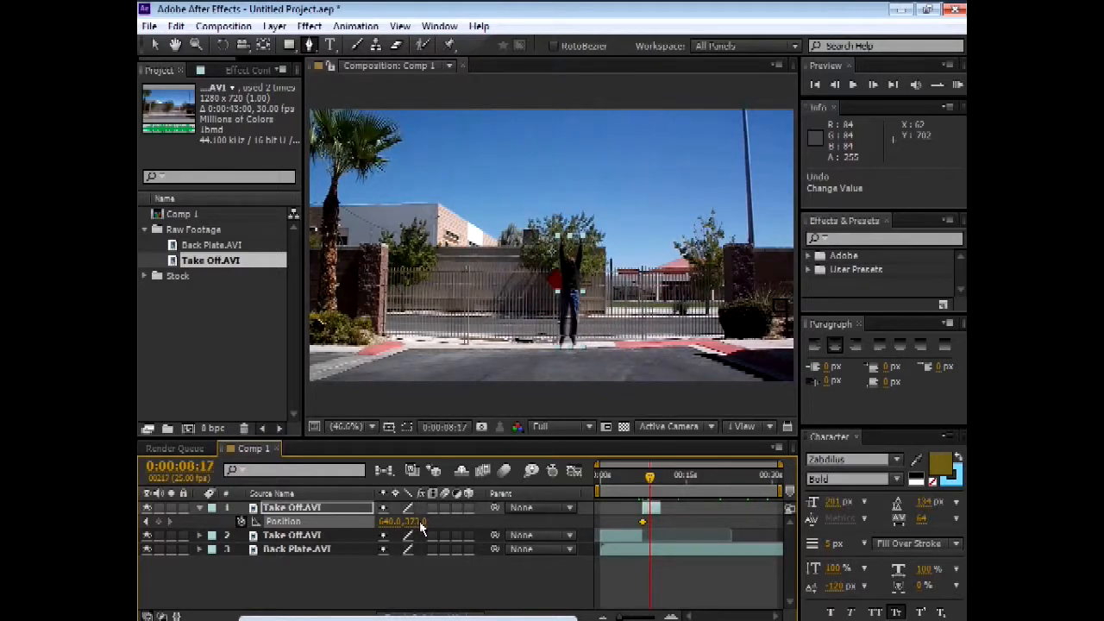
pyautogui.moveTo(418, 523); pyautogui.dragTo(318, 527)
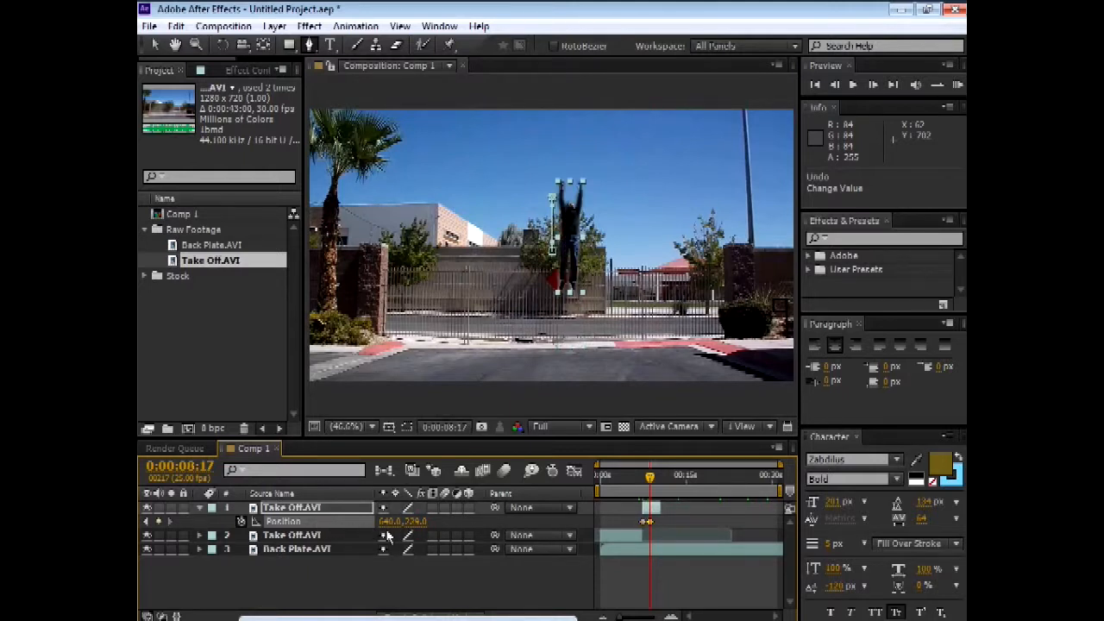
pyautogui.moveTo(418, 522); pyautogui.dragTo(350, 521)
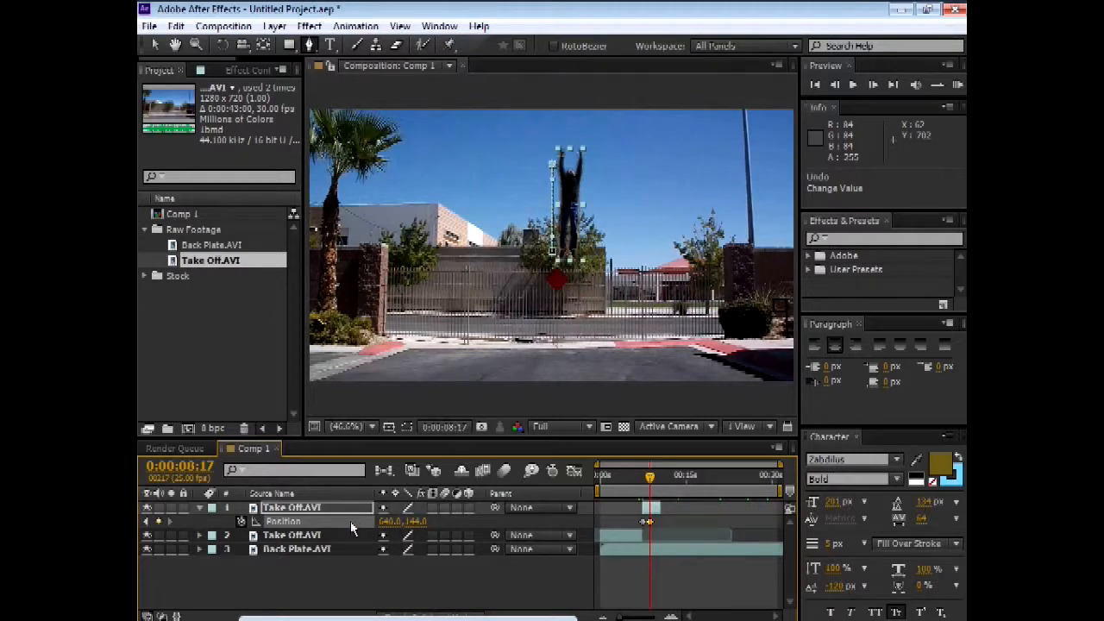
pyautogui.moveTo(418, 525); pyautogui.dragTo(348, 534)
pyautogui.moveTo(419, 523); pyautogui.dragTo(367, 530)
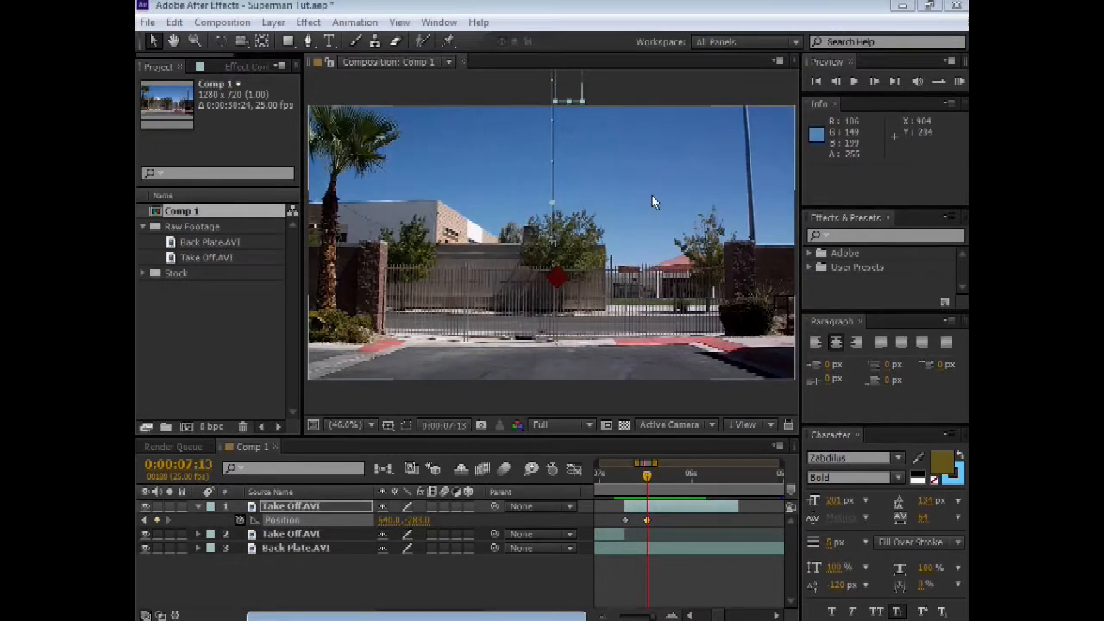
# - Preview the take-off animation from 0:00:07:05, replaying it to check the man's launch out of frame
pyautogui.moveTo(645, 473); pyautogui.dragTo(617, 486)
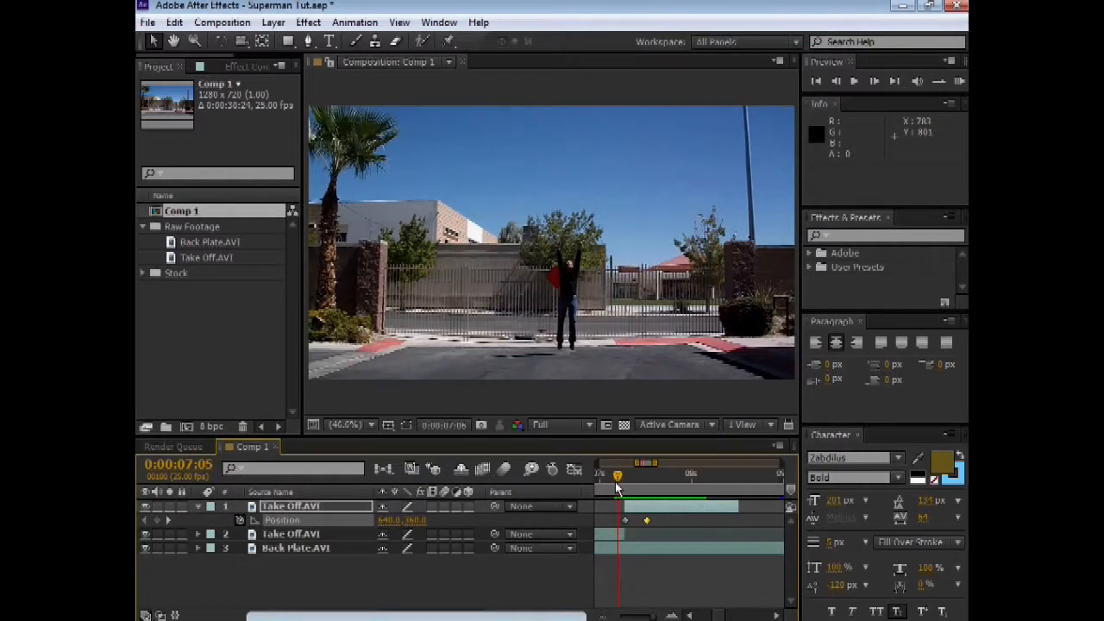
pyautogui.click(542, 586)
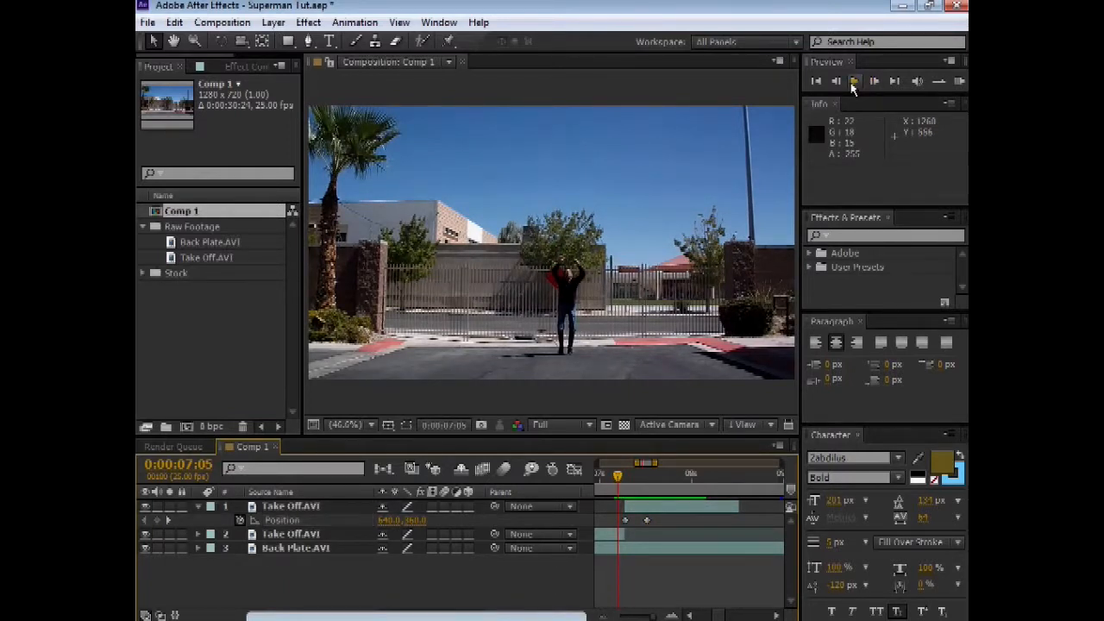
pyautogui.click(851, 85)
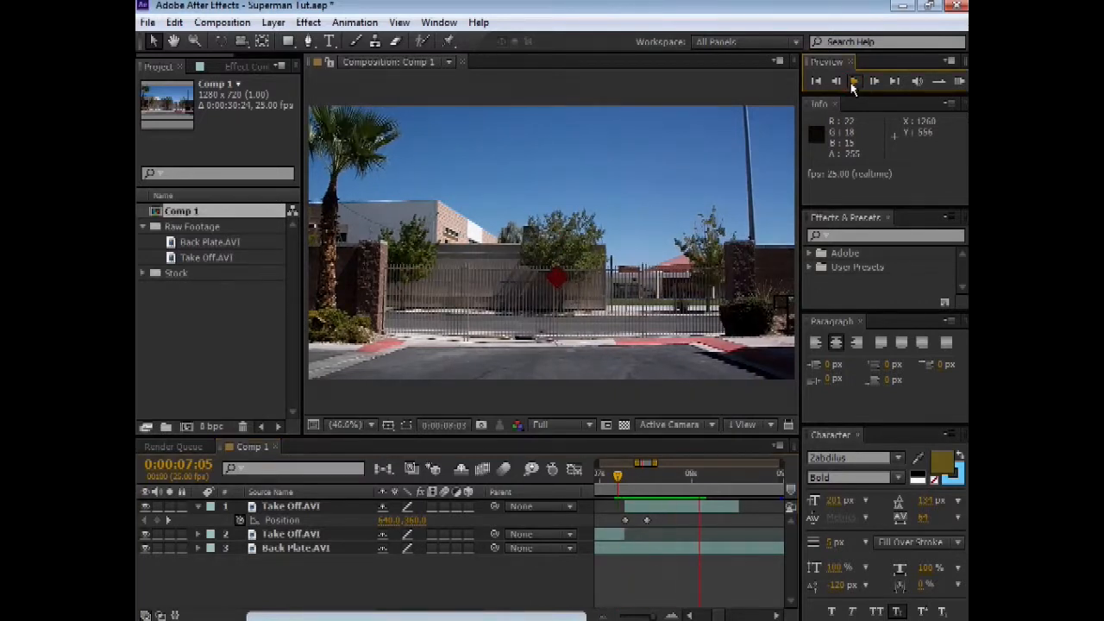
pyautogui.moveTo(724, 475); pyautogui.dragTo(617, 477)
pyautogui.click(852, 85)
pyautogui.click(852, 88)
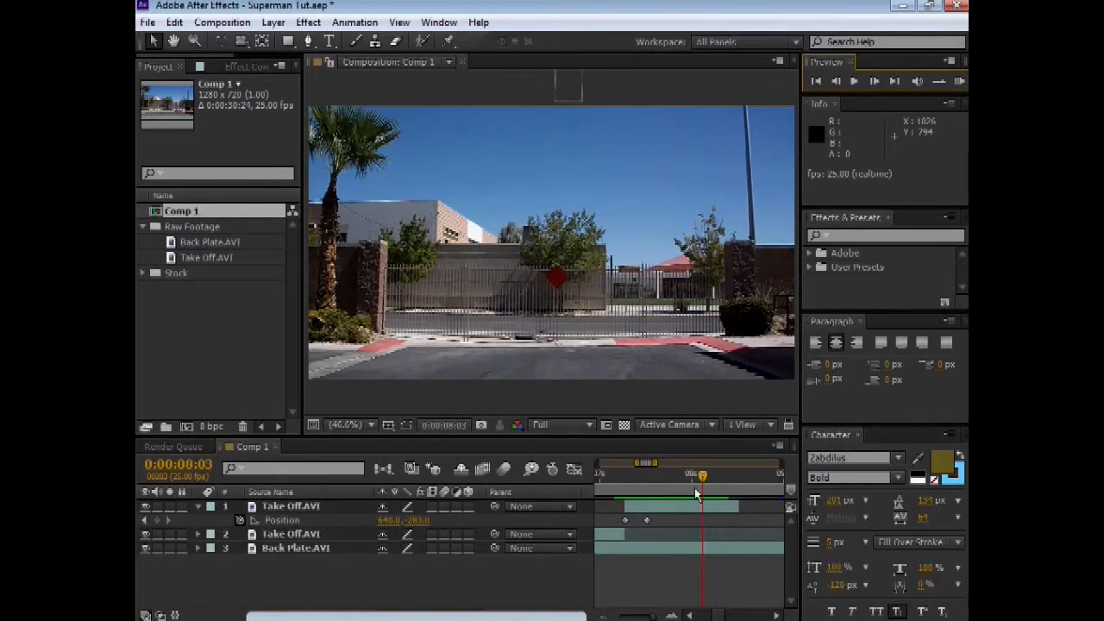
# - Apply Easy Ease Out to the upper Take Off layer's second Position keyframe at 0:00:07:13
pyautogui.rightClick(647, 521)
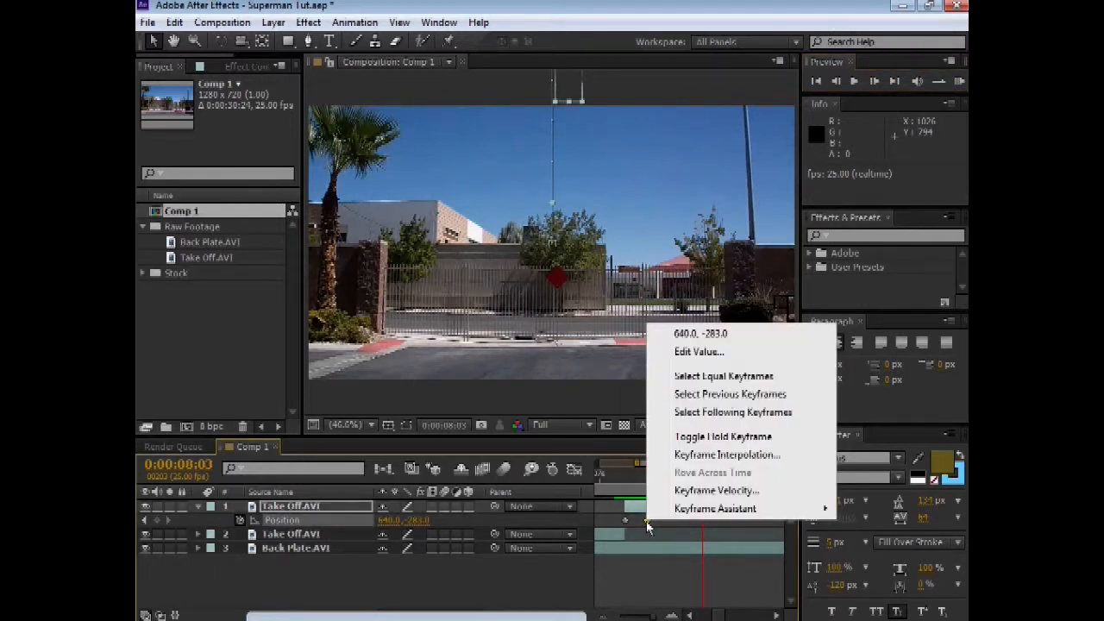
pyautogui.moveTo(682, 512)
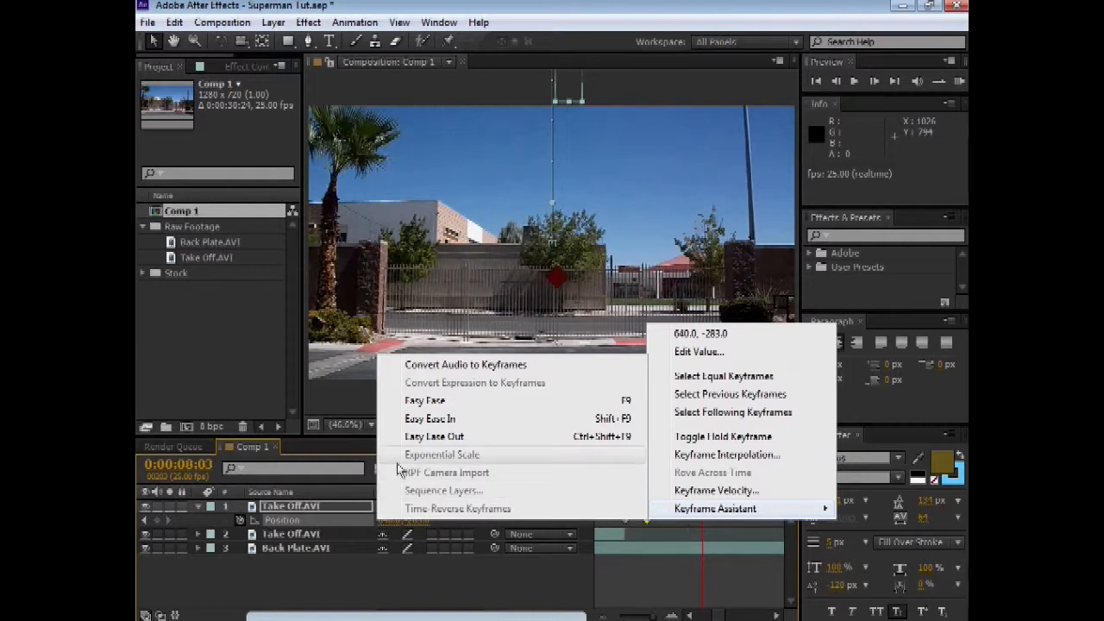
pyautogui.click(428, 438)
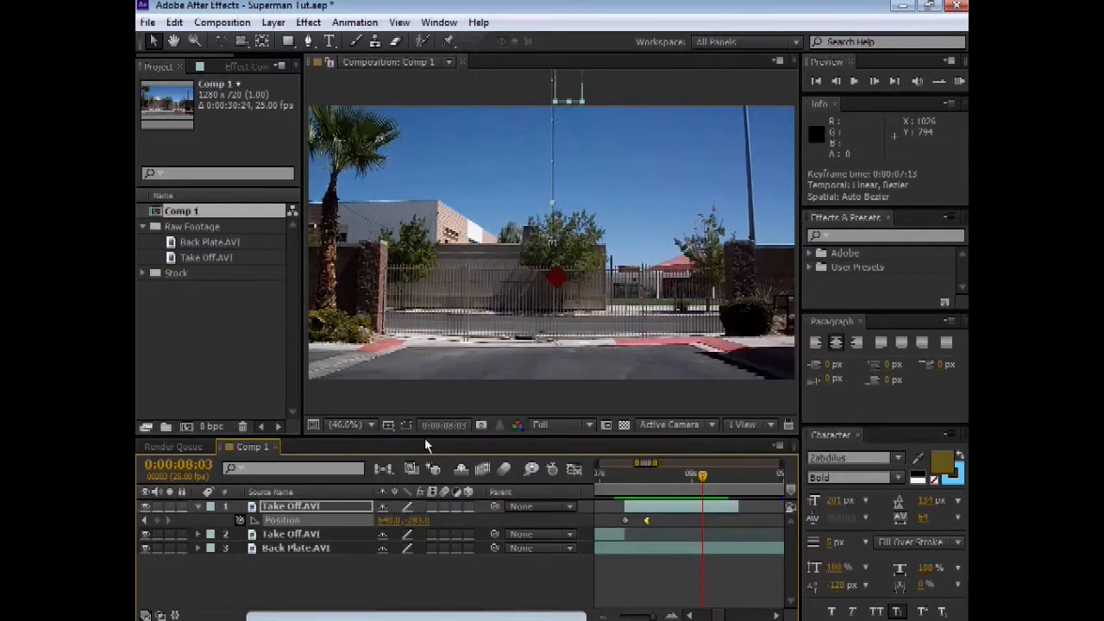
# - Apply Easy Ease and Easy Ease In to the upper Take Off layer's first Position keyframe at 0:00:07:07
pyautogui.click(700, 478)
pyautogui.moveTo(701, 478); pyautogui.dragTo(624, 526)
pyautogui.click(625, 525)
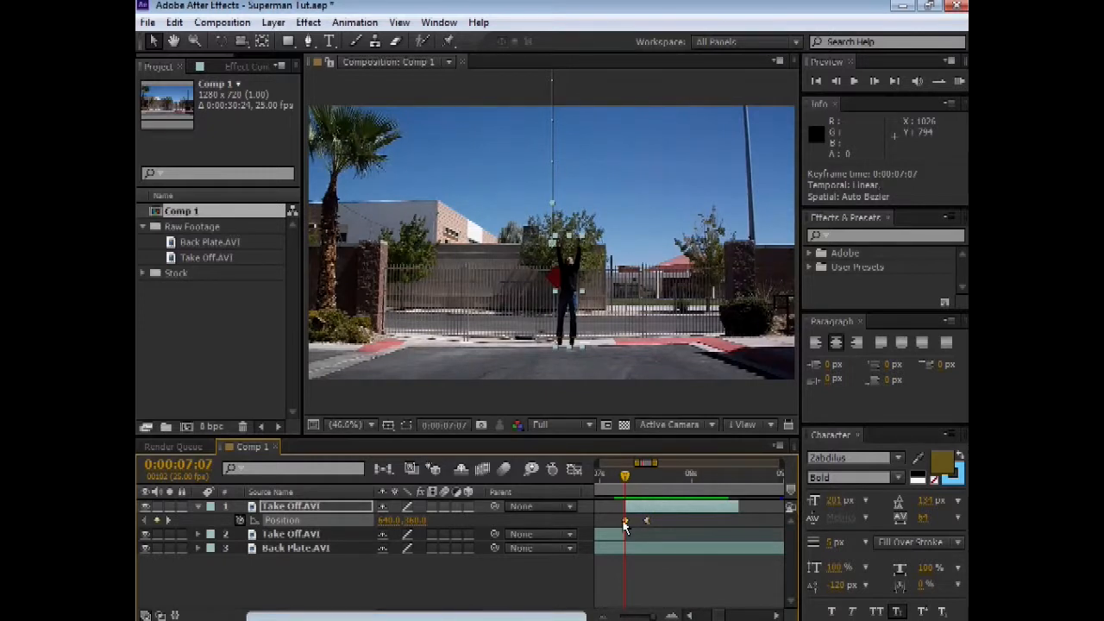
pyautogui.rightClick(624, 526)
pyautogui.moveTo(668, 508)
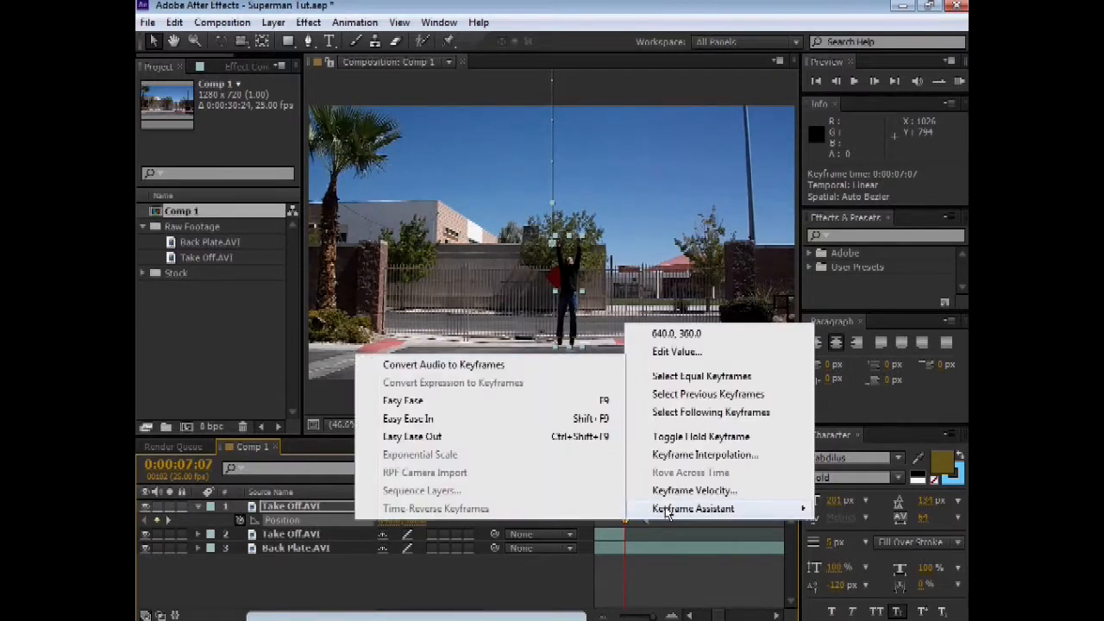
pyautogui.click(400, 403)
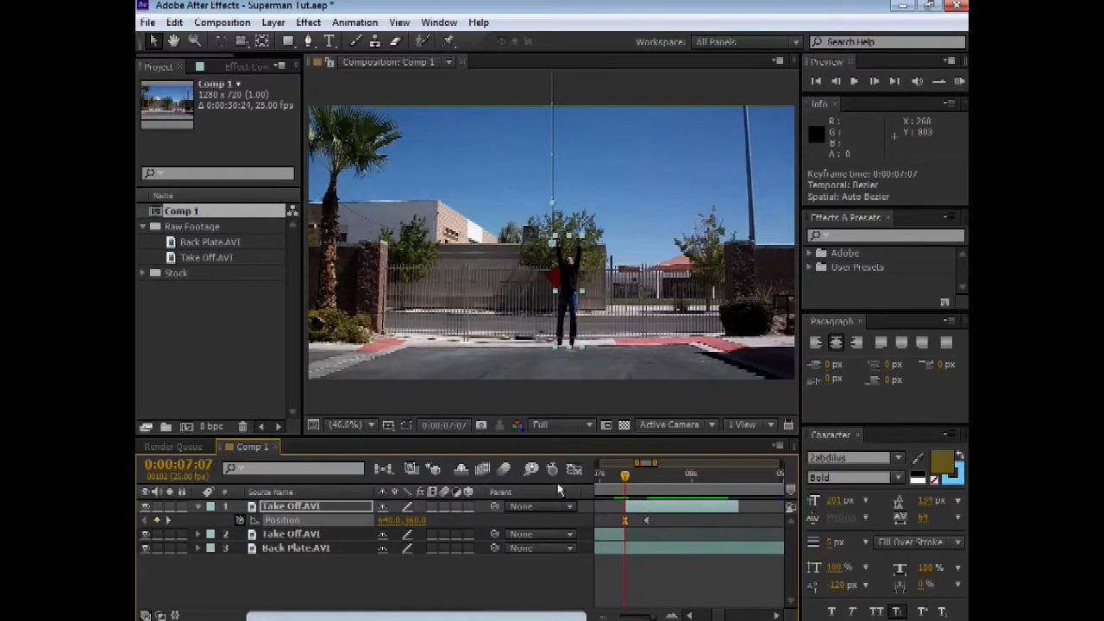
pyautogui.rightClick(625, 524)
pyautogui.moveTo(690, 512)
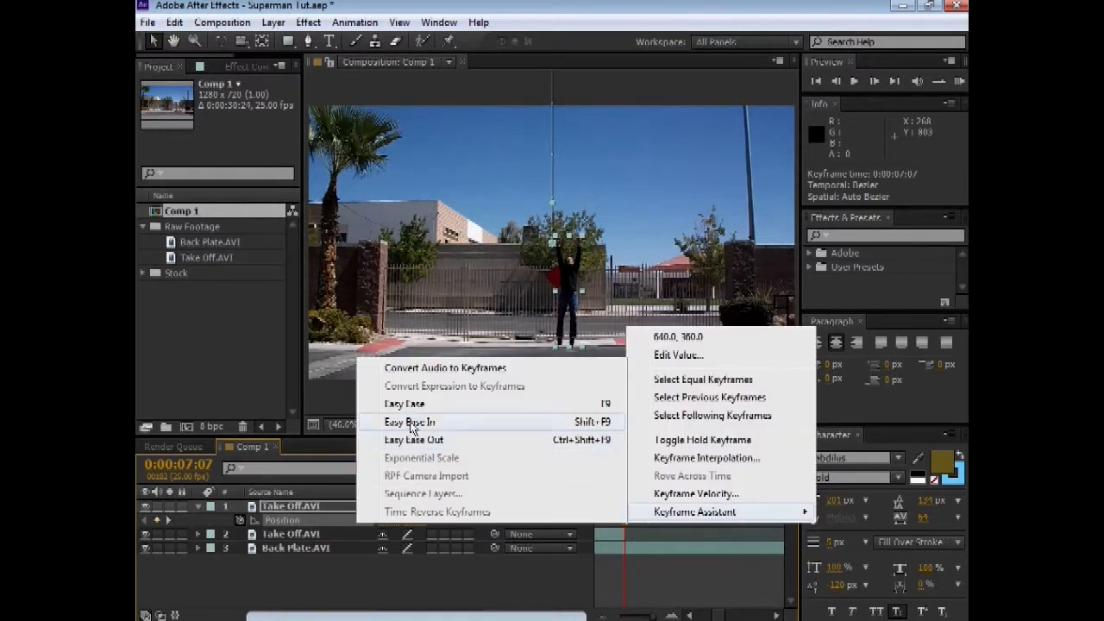
pyautogui.click(412, 421)
# - Preview the eased take-off from 0:00:07:04, replaying it, and examine the man up close at 0:00:07:09 and 0:00:07:06
pyautogui.moveTo(627, 476); pyautogui.dragTo(615, 477)
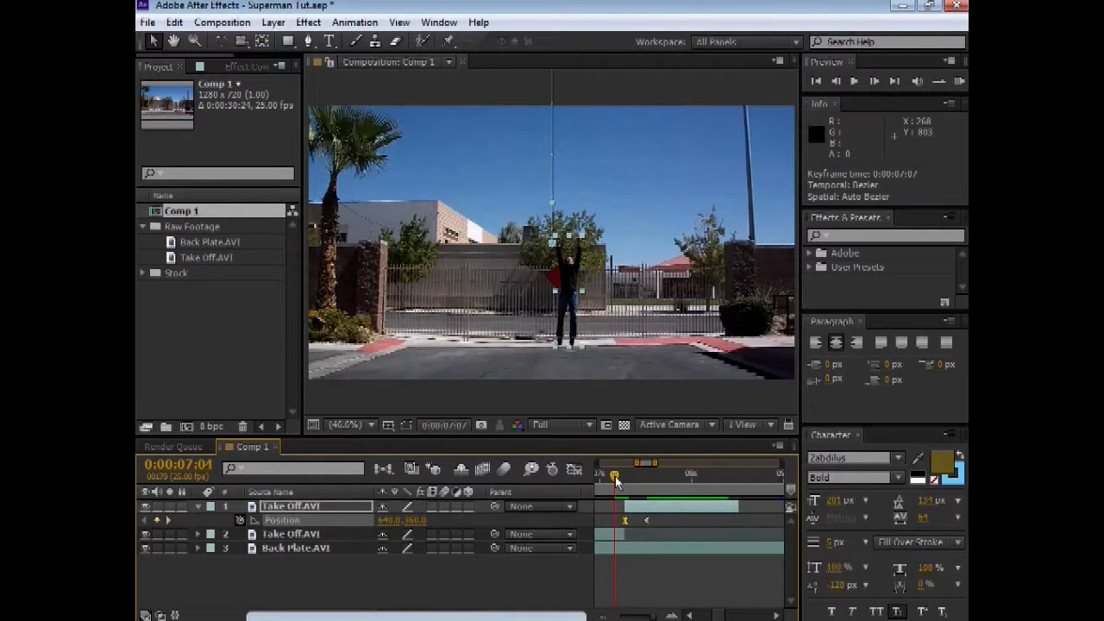
pyautogui.click(584, 564)
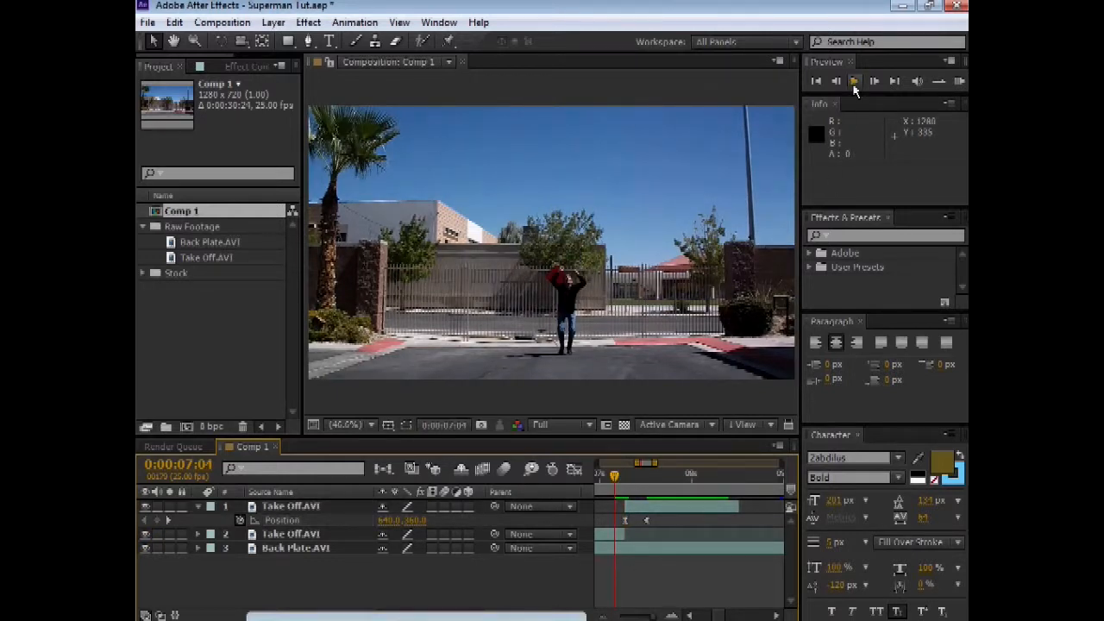
pyautogui.click(854, 83)
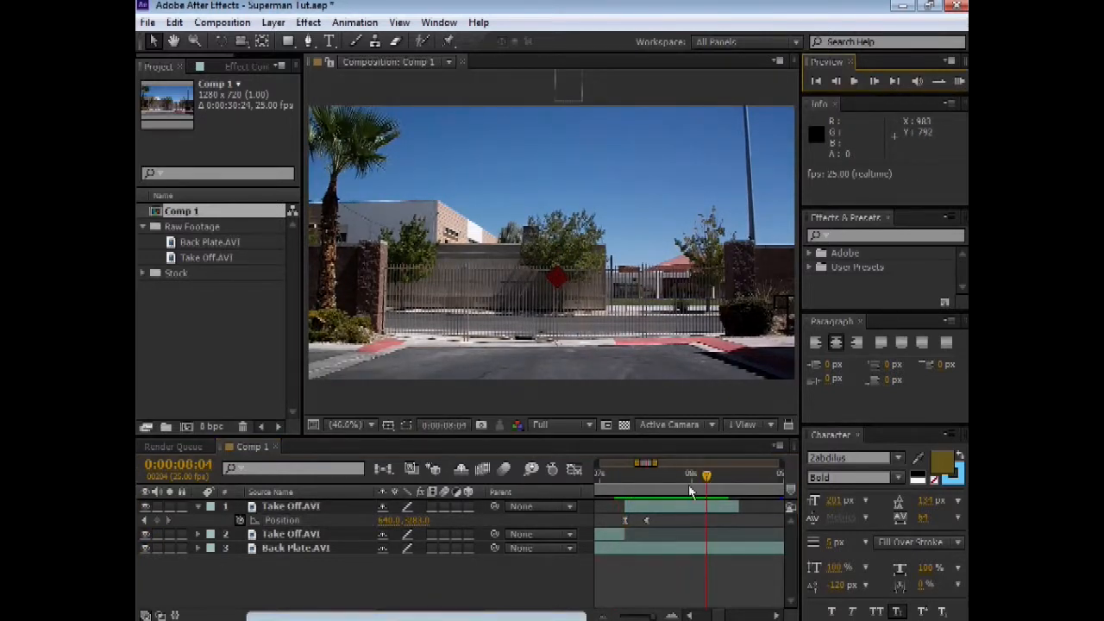
pyautogui.moveTo(706, 475); pyautogui.dragTo(614, 469)
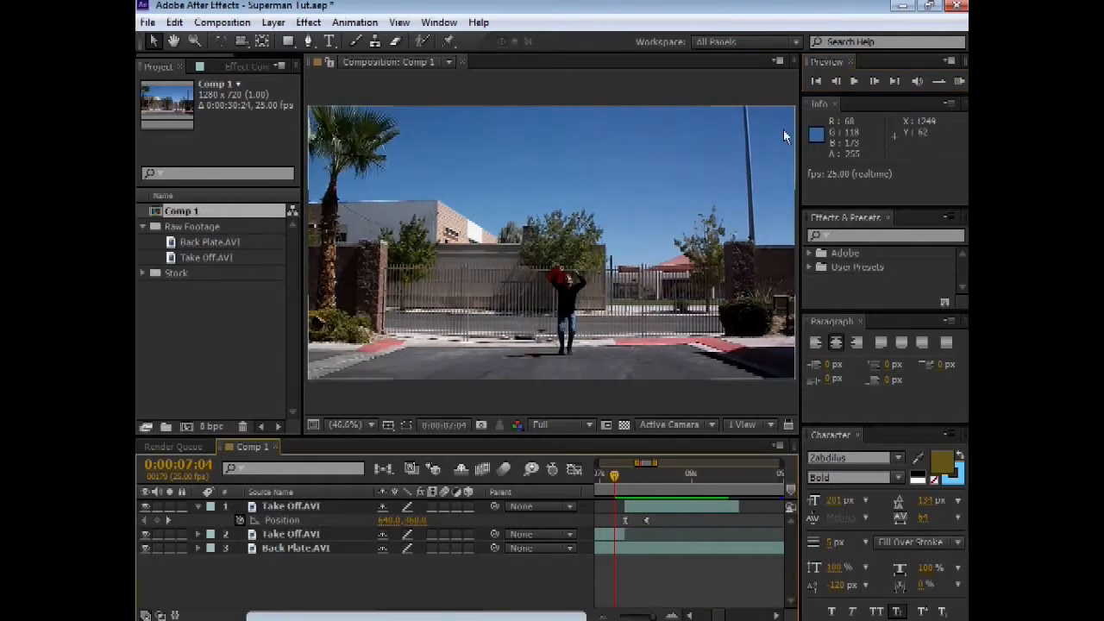
pyautogui.click(854, 81)
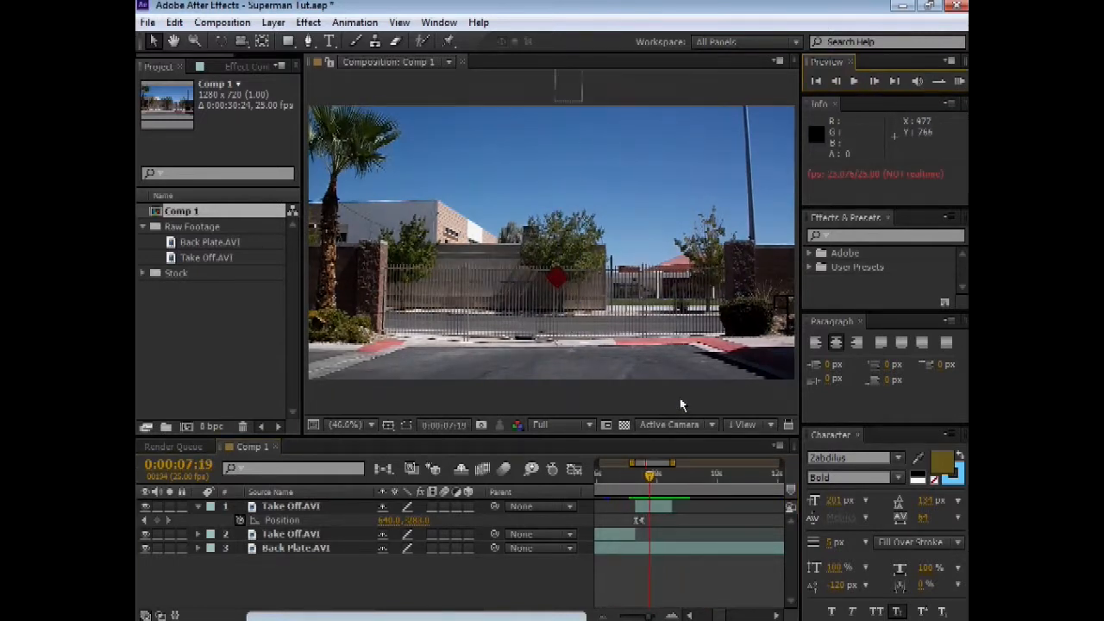
pyautogui.click(640, 477)
pyautogui.scroll(3, 622, 293)
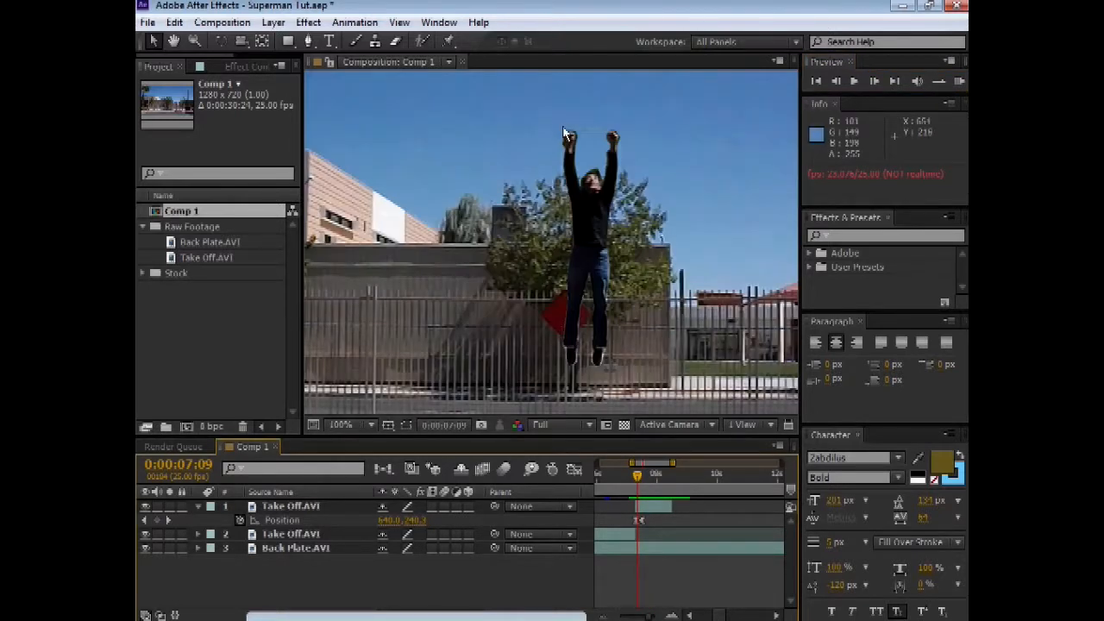
pyautogui.click(636, 477)
pyautogui.moveTo(635, 480); pyautogui.dragTo(634, 480)
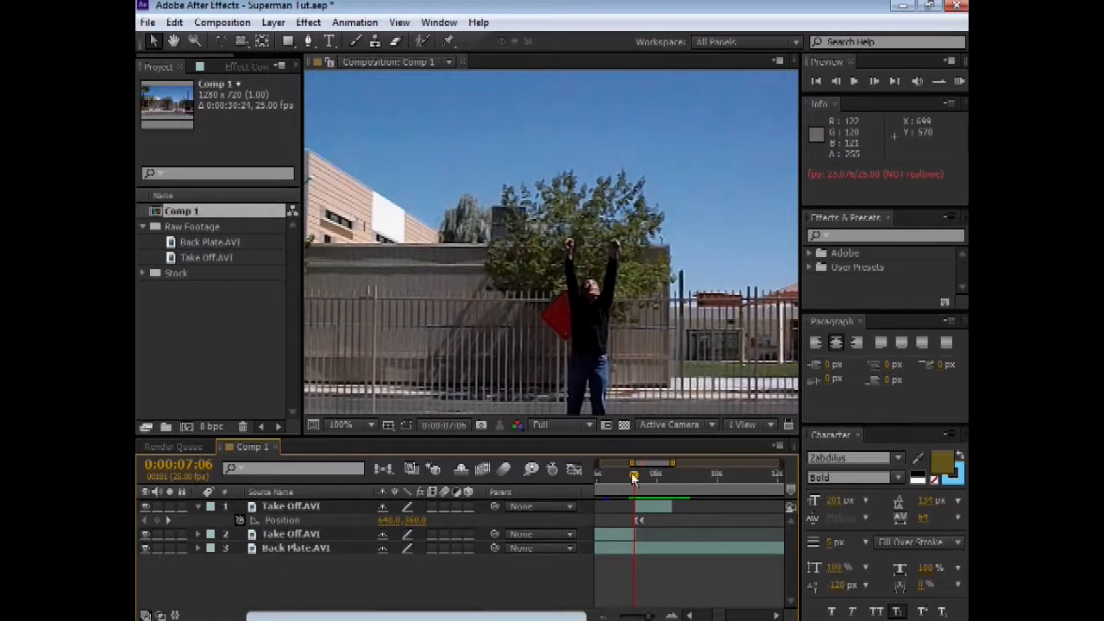
pyautogui.scroll(-1, 616, 351)
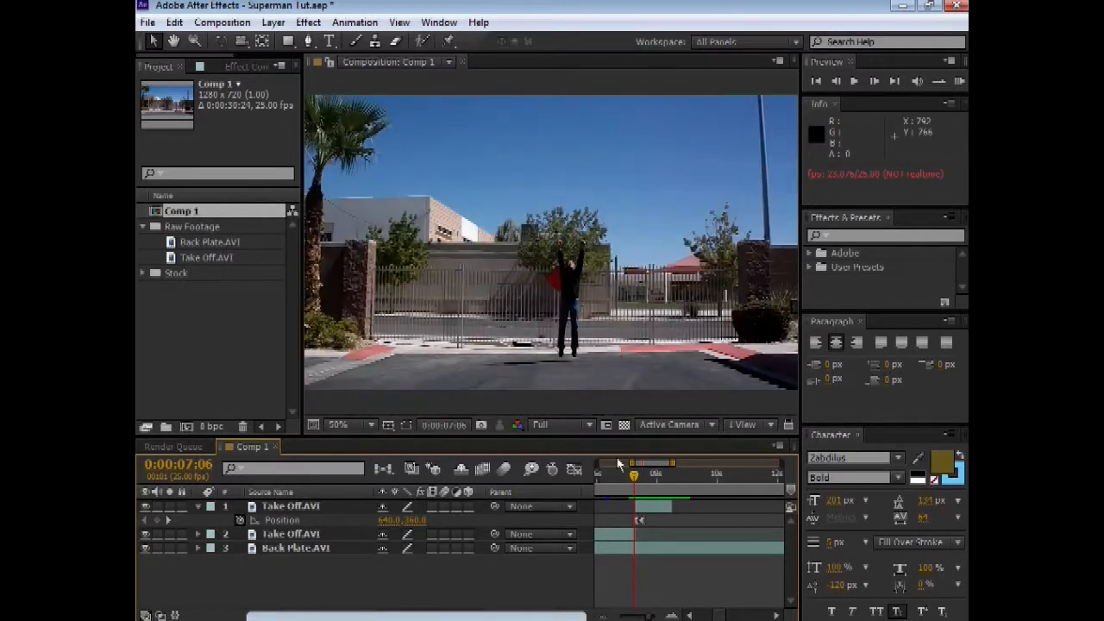
# - Collapse the upper Take Off layer's properties and apply the Directional Blur effect to that layer
pyautogui.click(637, 522)
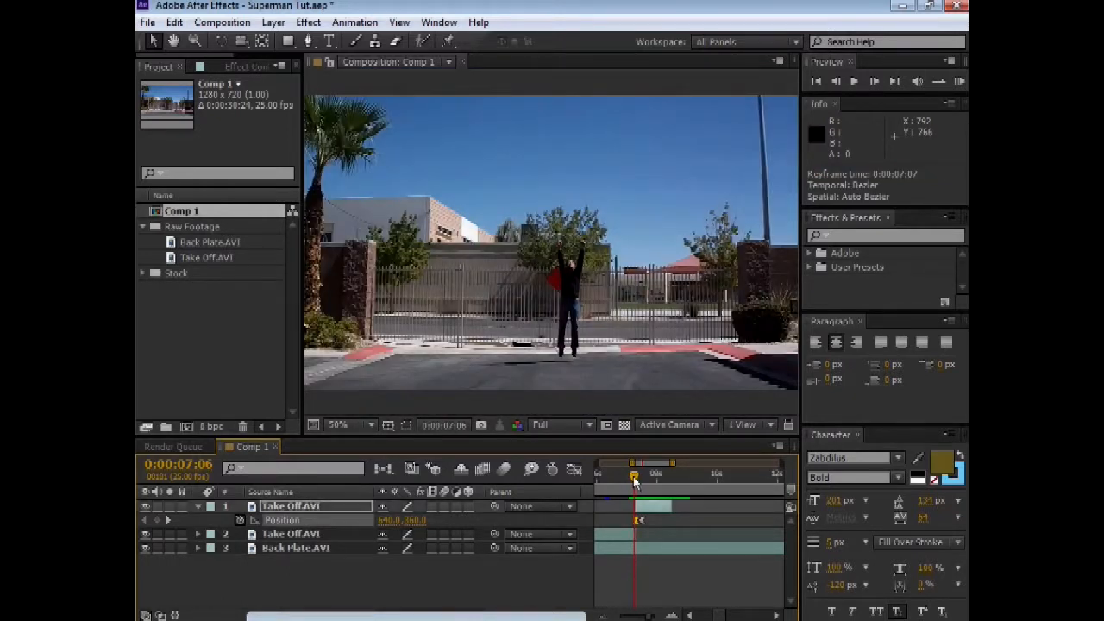
pyautogui.click(197, 507)
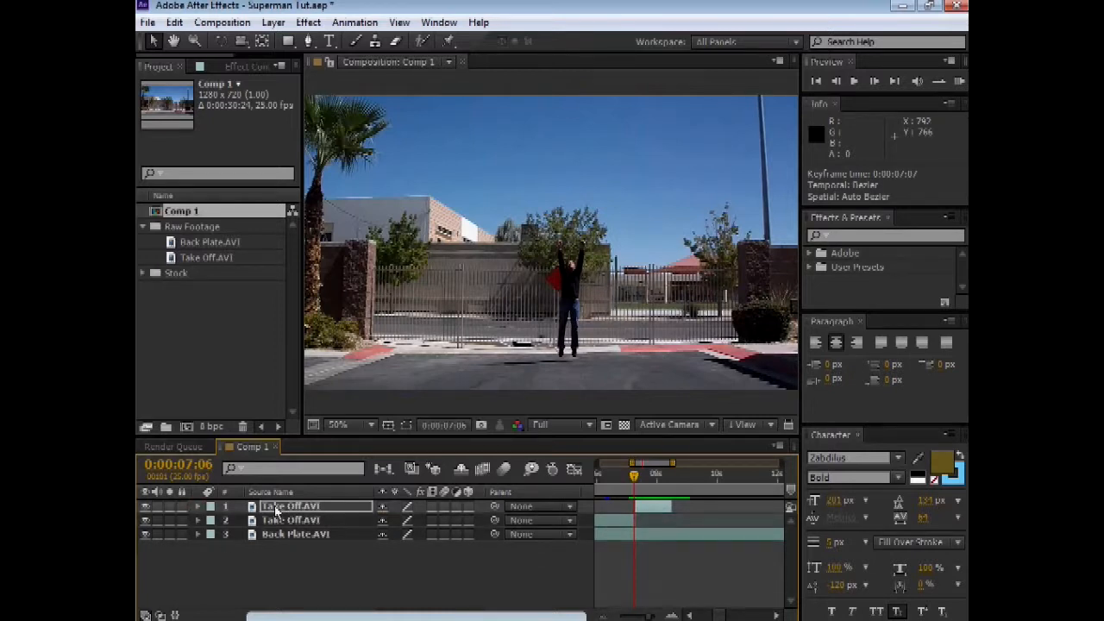
pyautogui.click(275, 509)
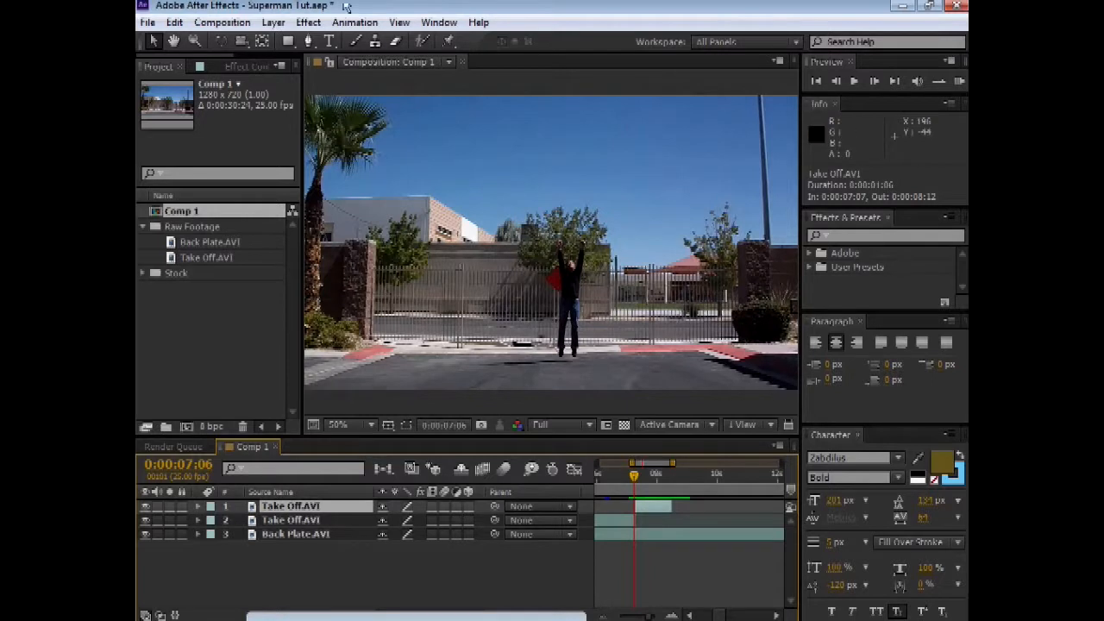
pyautogui.click(308, 22)
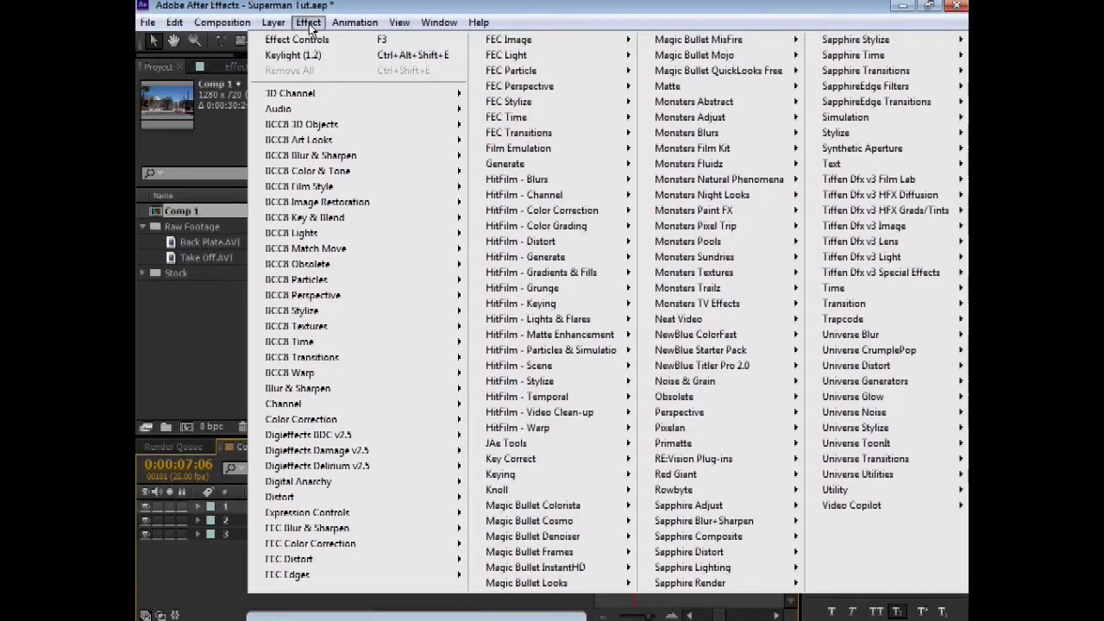
pyautogui.moveTo(297, 388)
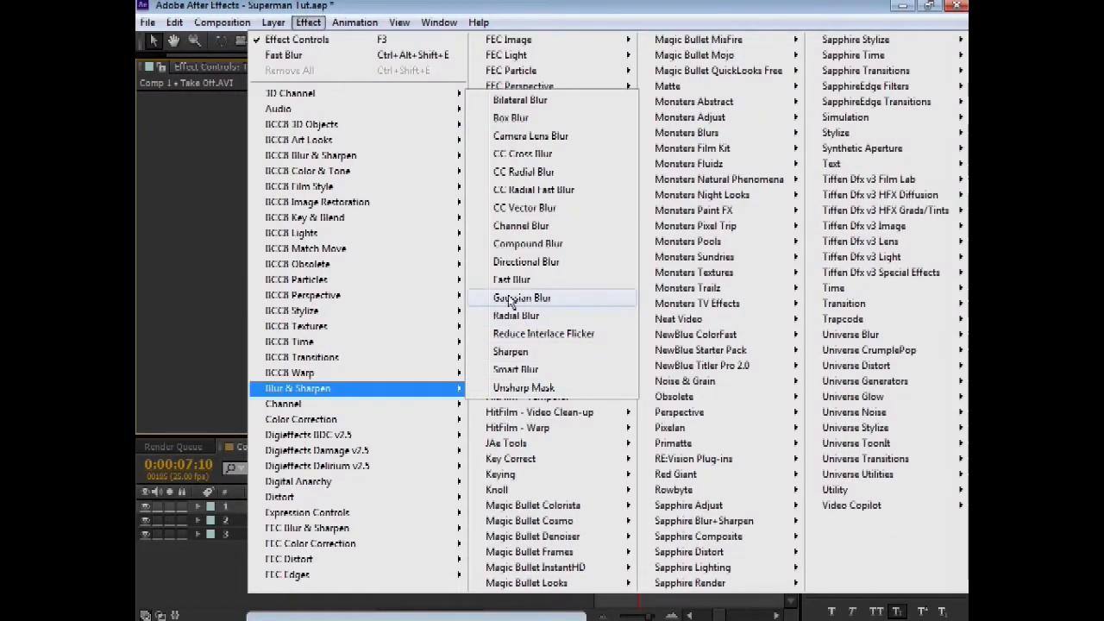
pyautogui.click(527, 262)
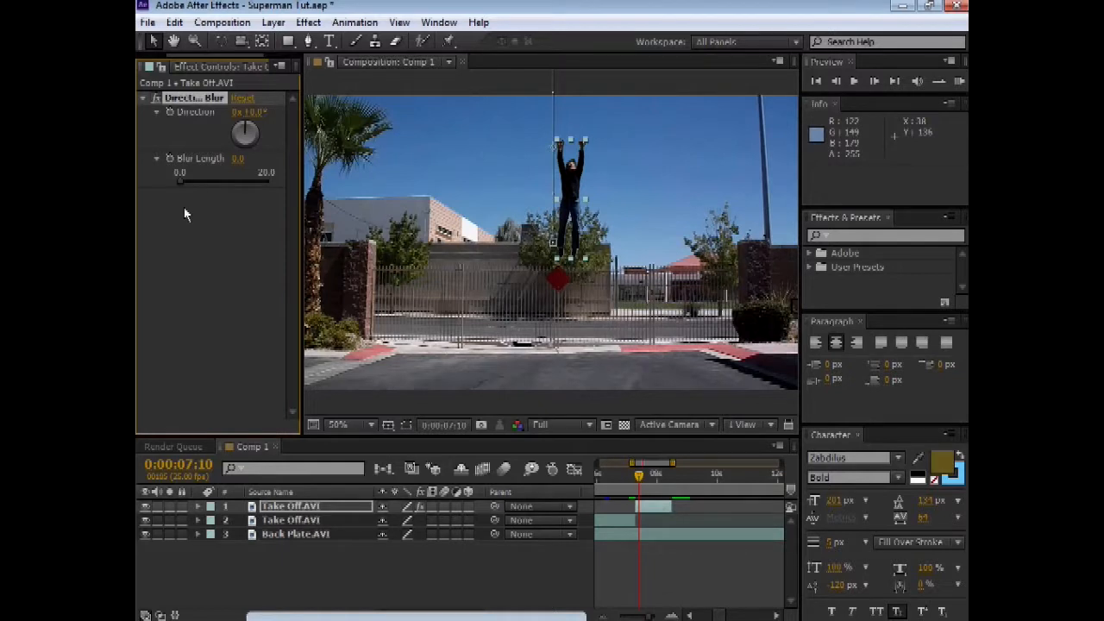
# - Set the Directional Blur's Blur Length to 17.1
pyautogui.moveTo(180, 181); pyautogui.dragTo(204, 187)
pyautogui.moveTo(216, 183); pyautogui.dragTo(221, 184)
pyautogui.moveTo(226, 180); pyautogui.dragTo(254, 183)
pyautogui.moveTo(251, 186); pyautogui.dragTo(256, 186)
# - Enable motion blur for the composition and turn on the Motion Blur switch of the upper Take Off layer
pyautogui.moveTo(640, 480); pyautogui.dragTo(635, 480)
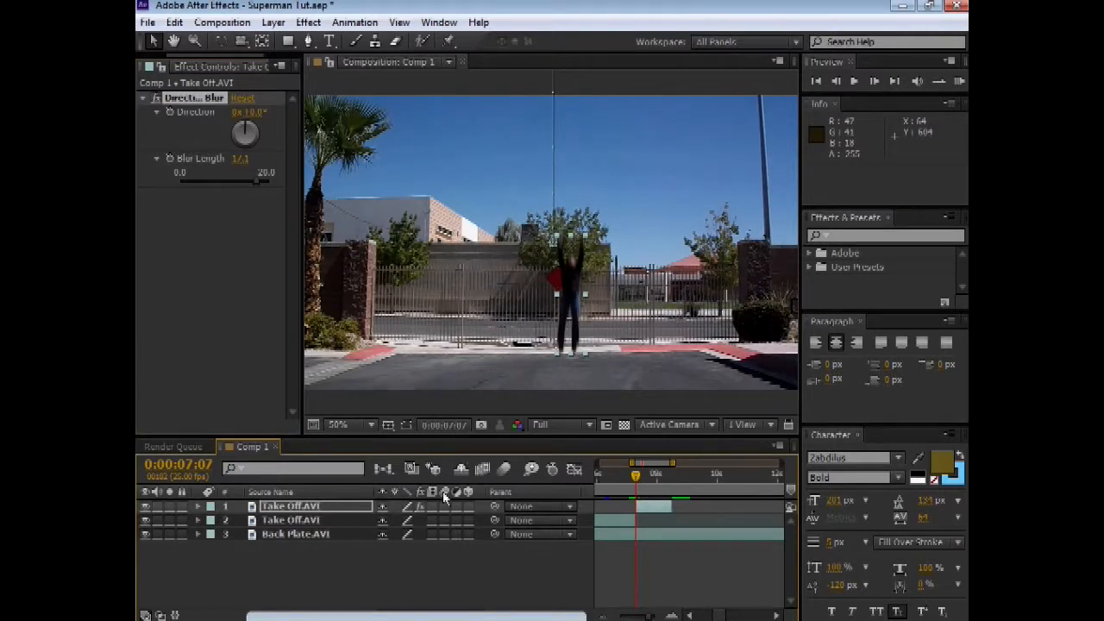
pyautogui.click(506, 469)
pyautogui.click(330, 508)
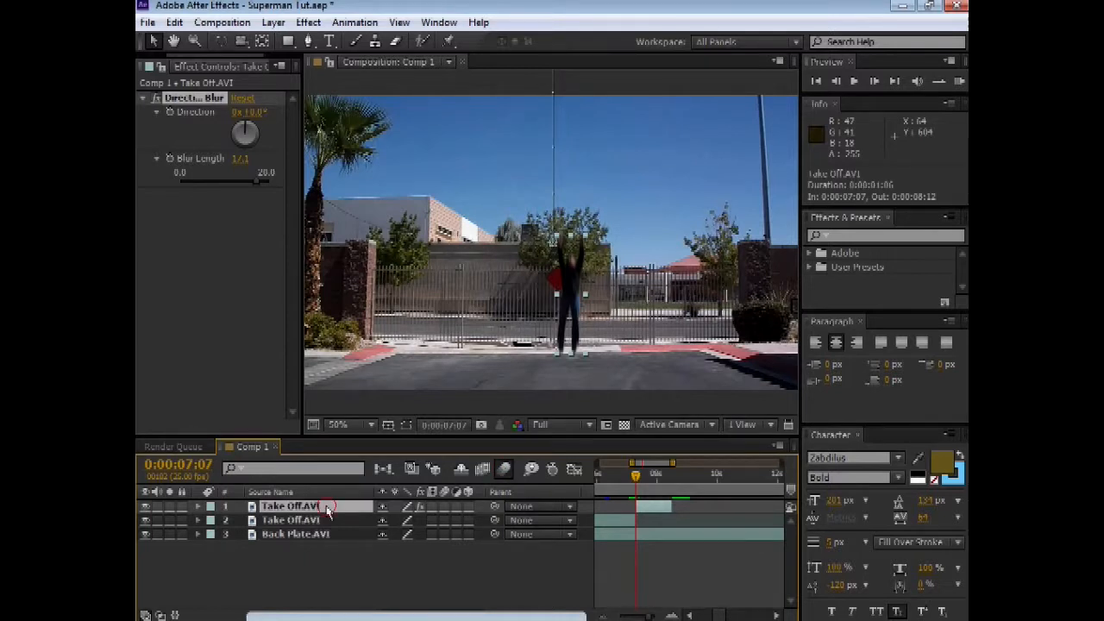
pyautogui.click(443, 506)
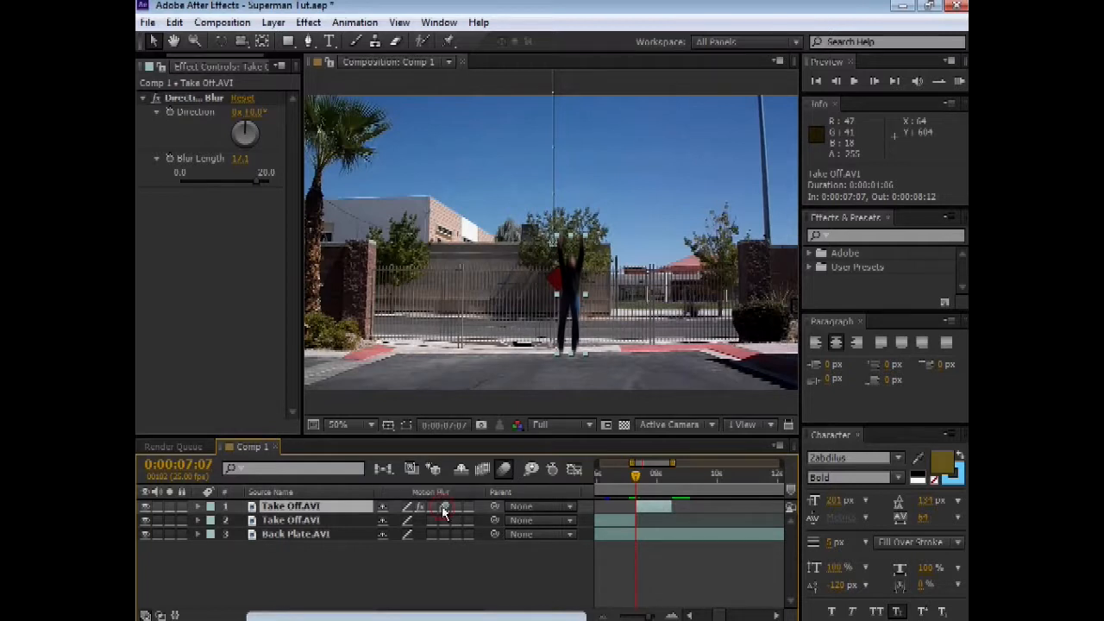
pyautogui.click(506, 471)
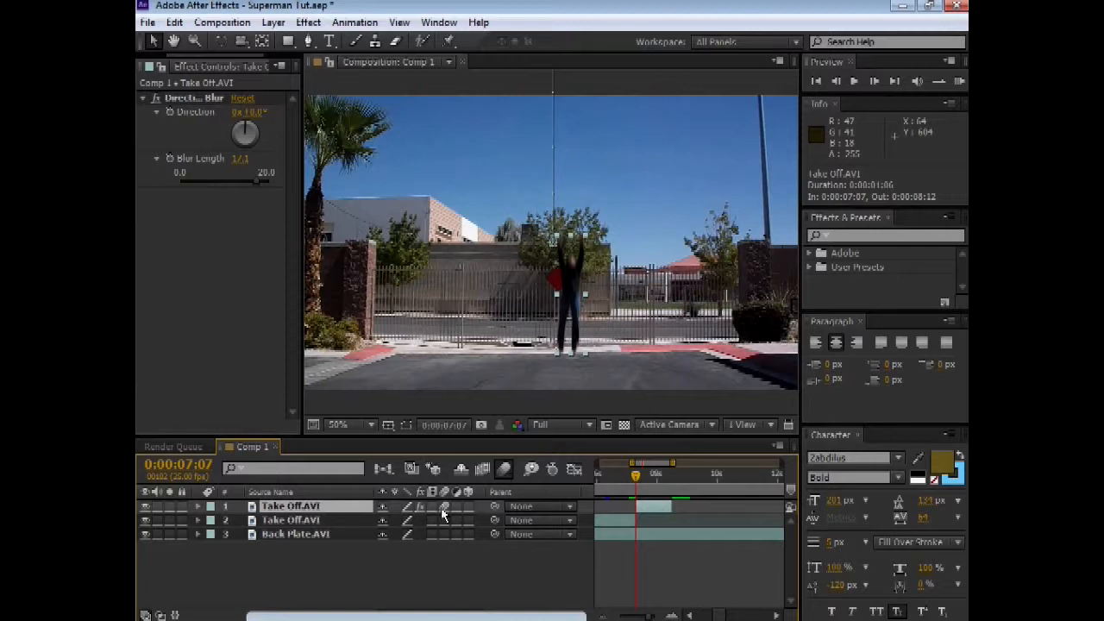
# - Preview the blurred take-off from about 0:00:07:02, replaying it to check the blur on the man's launch
pyautogui.moveTo(636, 483); pyautogui.dragTo(627, 483)
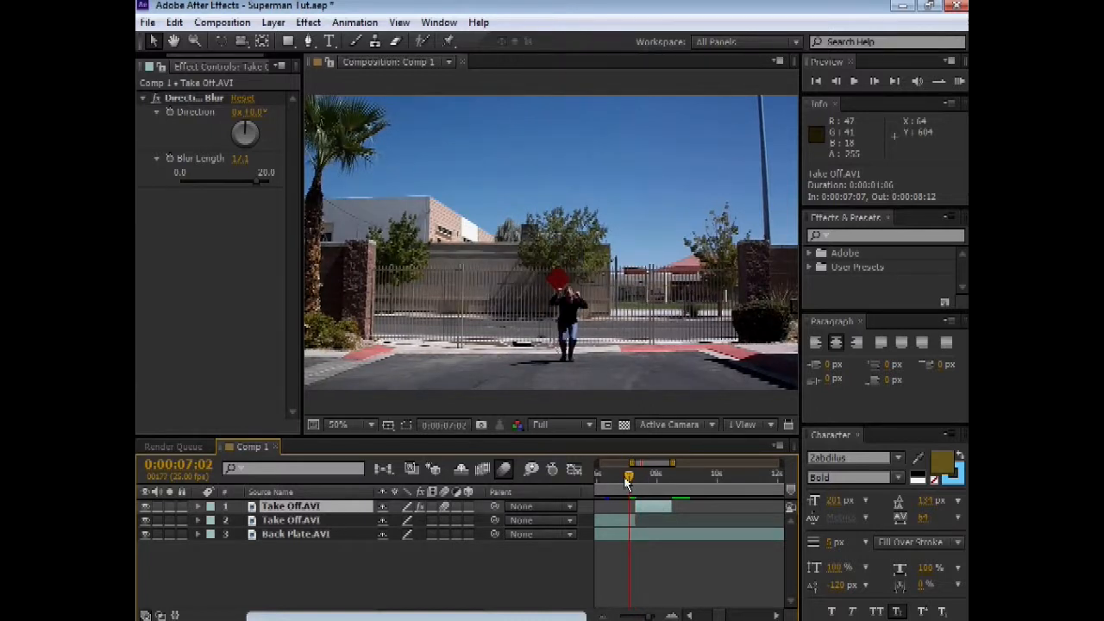
pyautogui.click(606, 575)
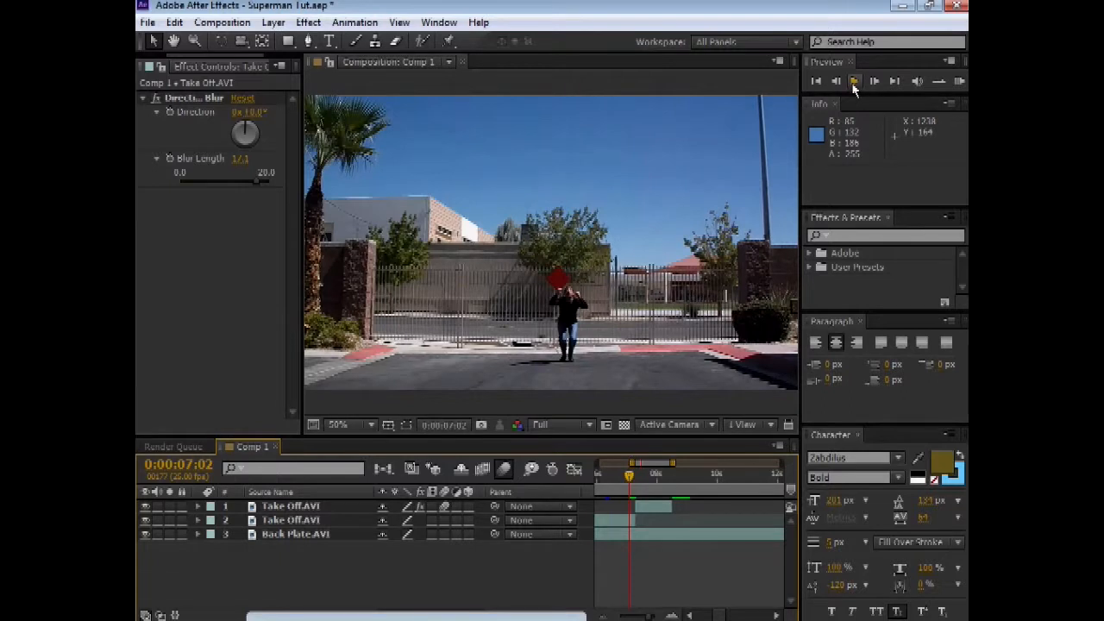
pyautogui.click(855, 83)
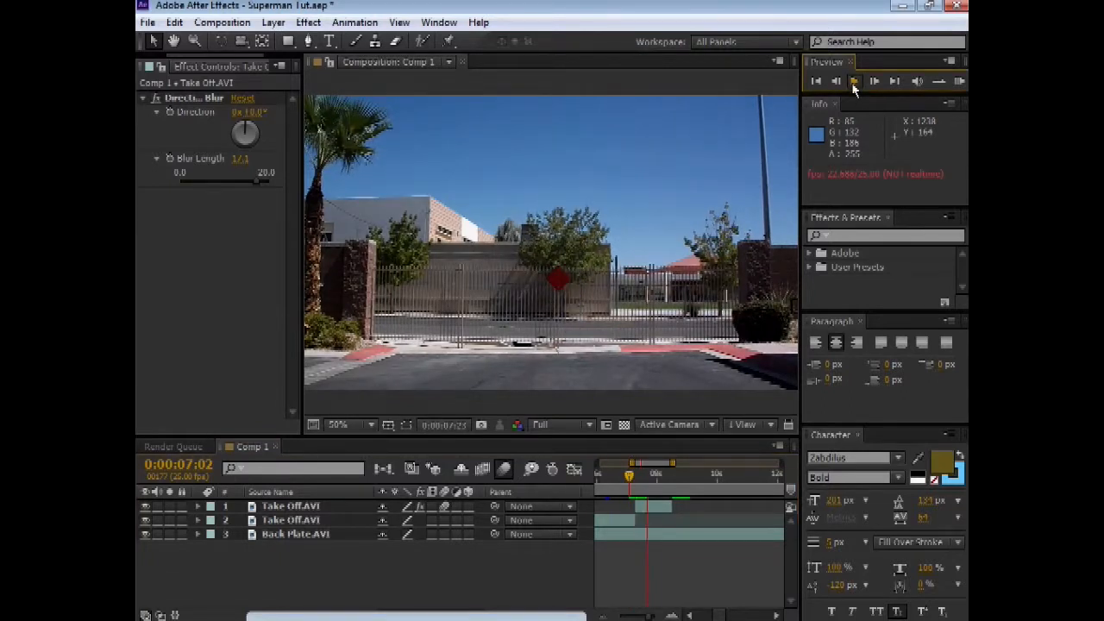
pyautogui.moveTo(661, 477); pyautogui.dragTo(634, 477)
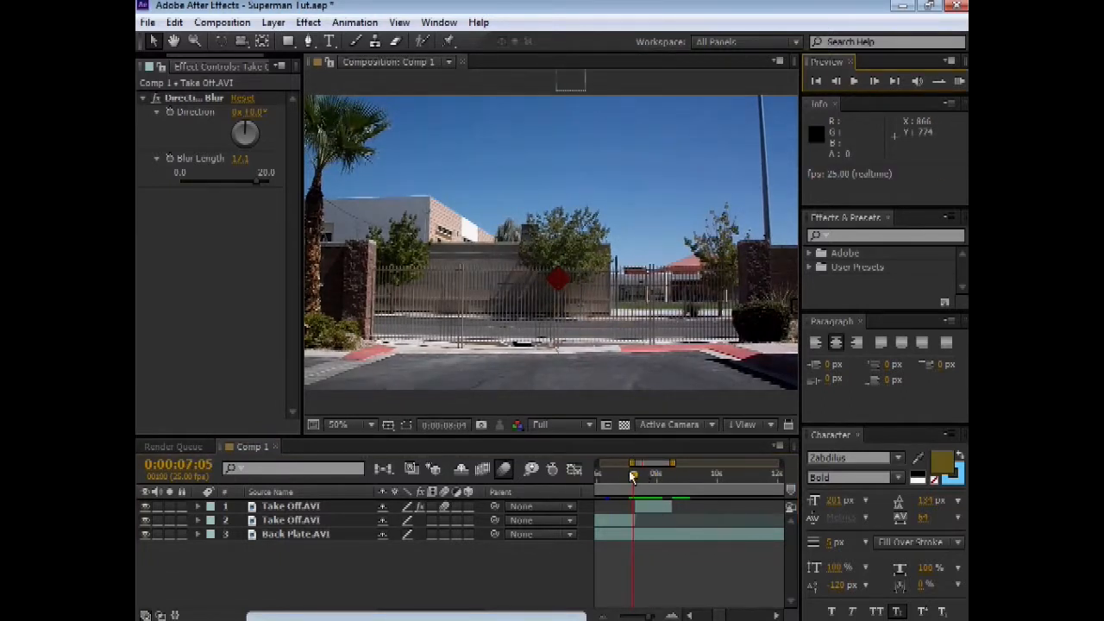
pyautogui.click(853, 82)
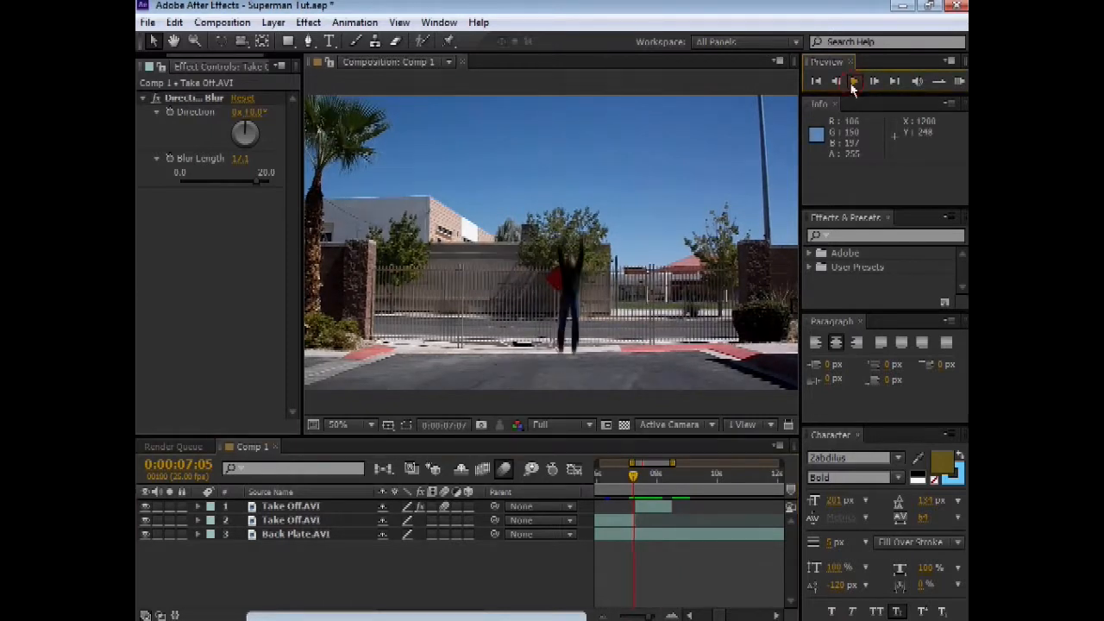
pyautogui.moveTo(661, 476); pyautogui.dragTo(631, 477)
pyautogui.click(853, 81)
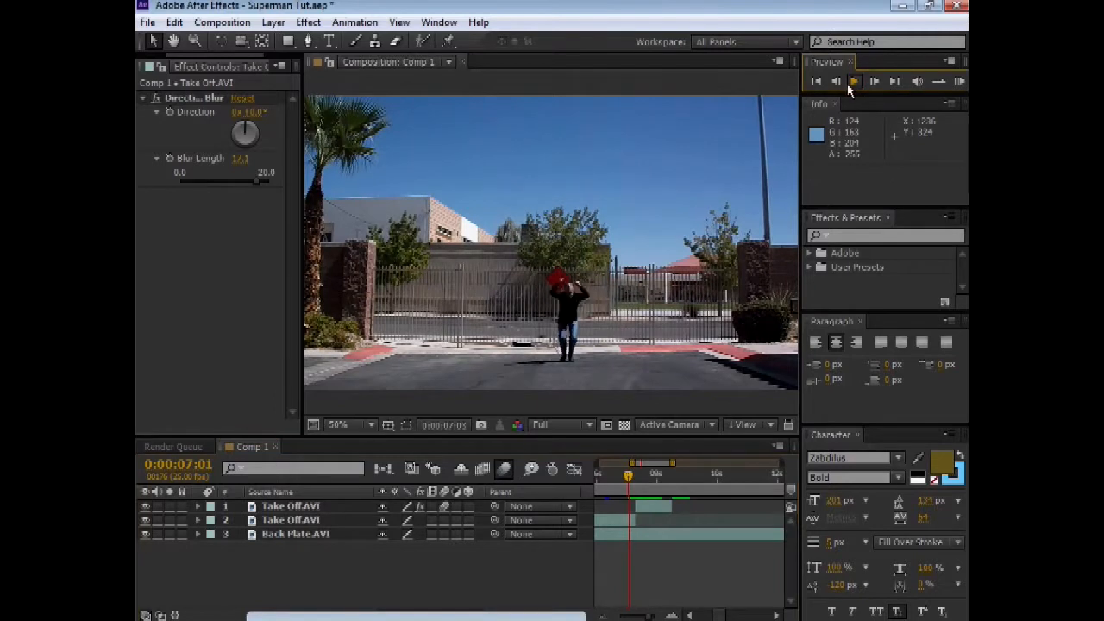
pyautogui.click(849, 85)
# - Step frame by frame from 0:00:07:06 to 0:00:07:10 to examine the blur on the rising man
pyautogui.moveTo(657, 476); pyautogui.dragTo(627, 475)
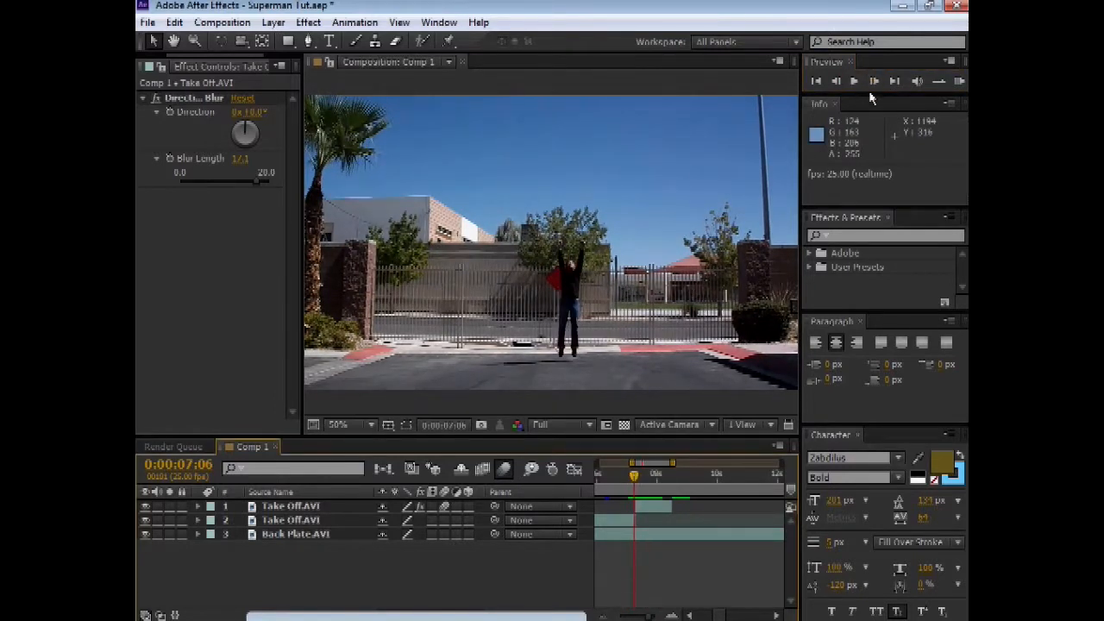
pyautogui.click(873, 81)
pyautogui.click(874, 81)
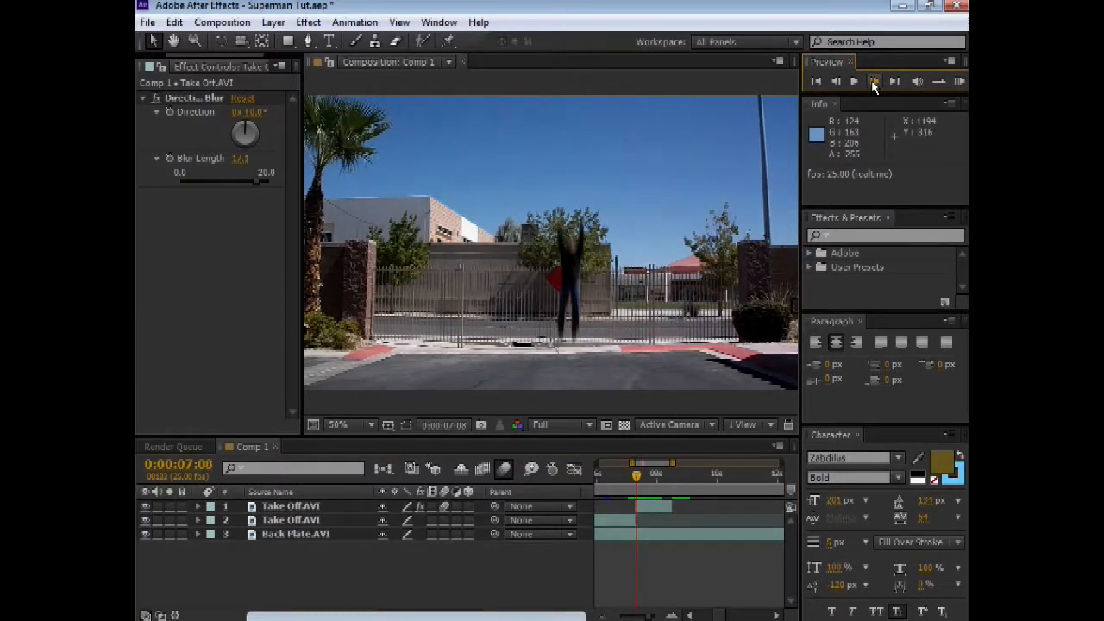
pyautogui.click(874, 81)
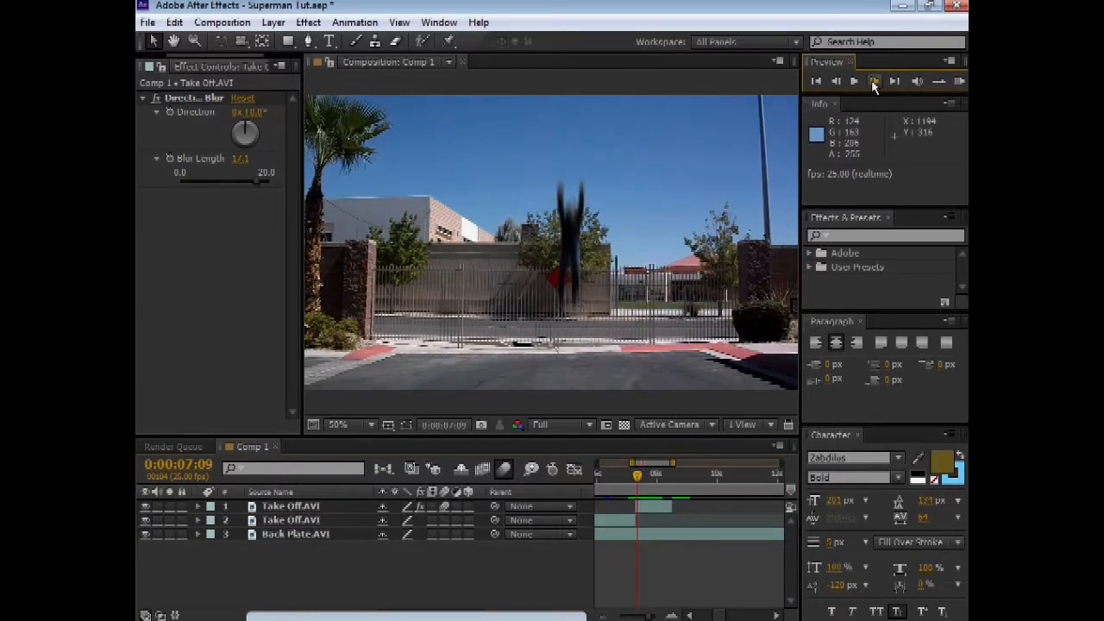
pyautogui.click(873, 81)
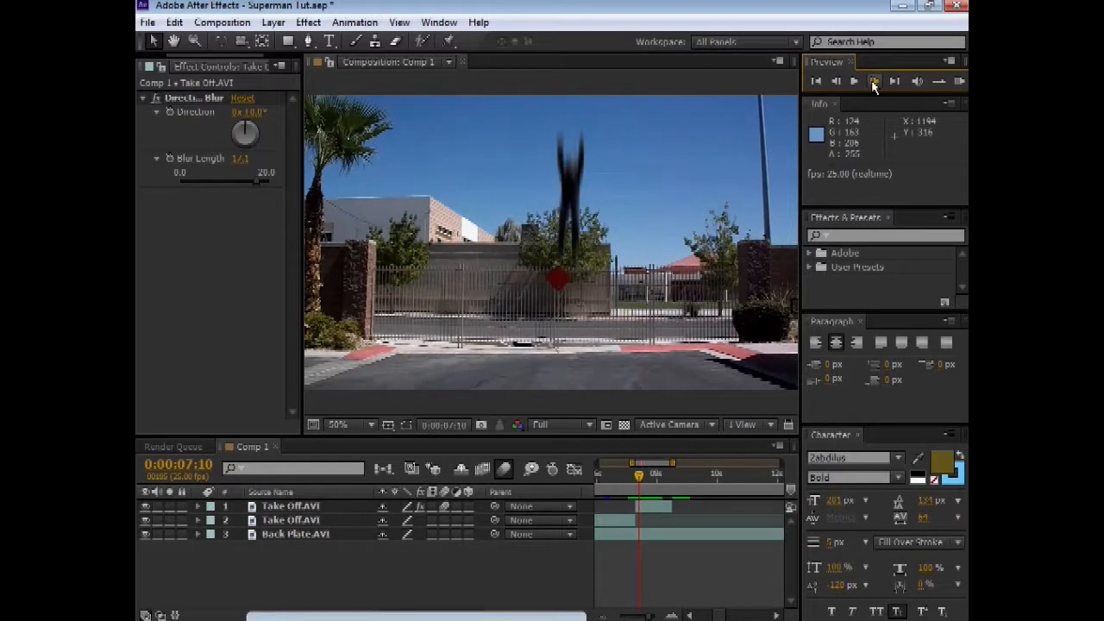
# - Step through the last take-off frames up to 0:00:07:13 and replay the launch from 0:00:06:16
pyautogui.click(874, 81)
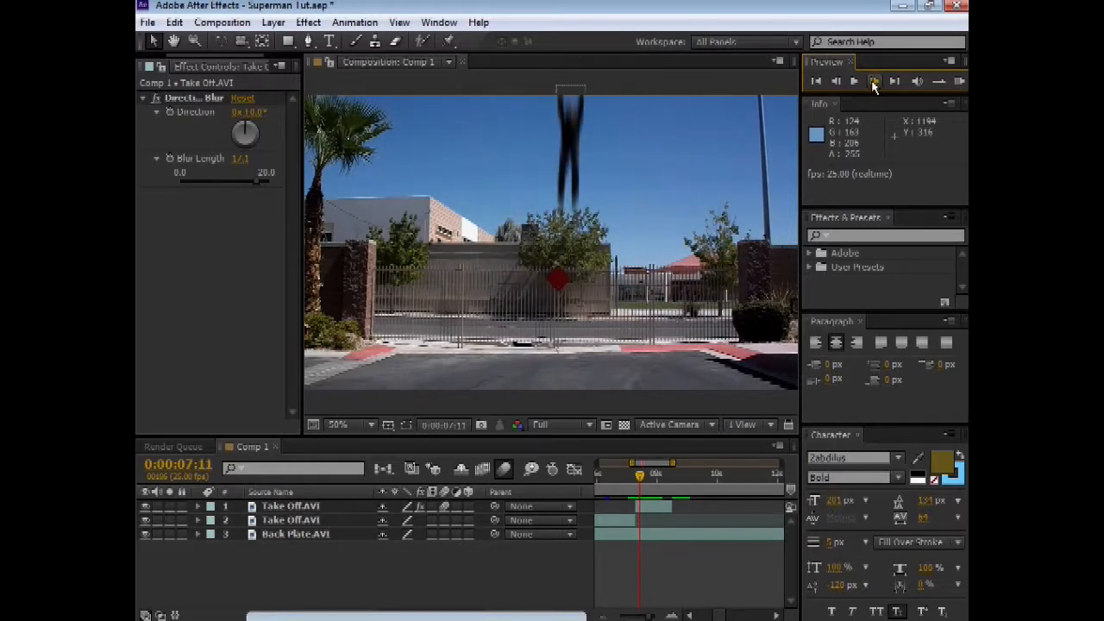
pyautogui.click(874, 81)
pyautogui.click(873, 81)
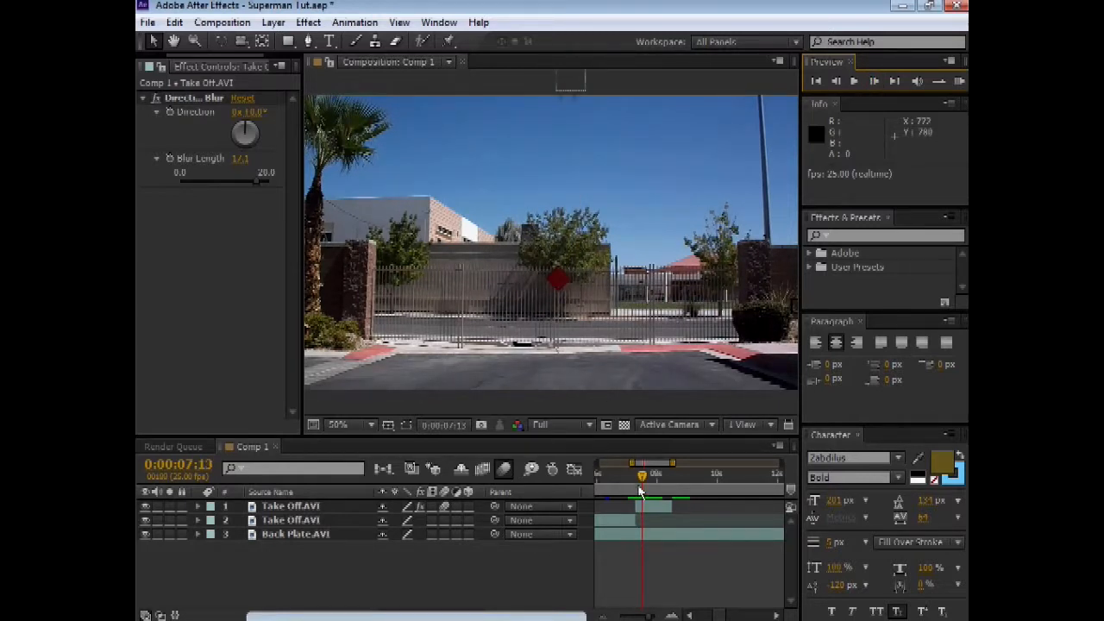
pyautogui.moveTo(642, 472); pyautogui.dragTo(615, 474)
pyautogui.click(852, 84)
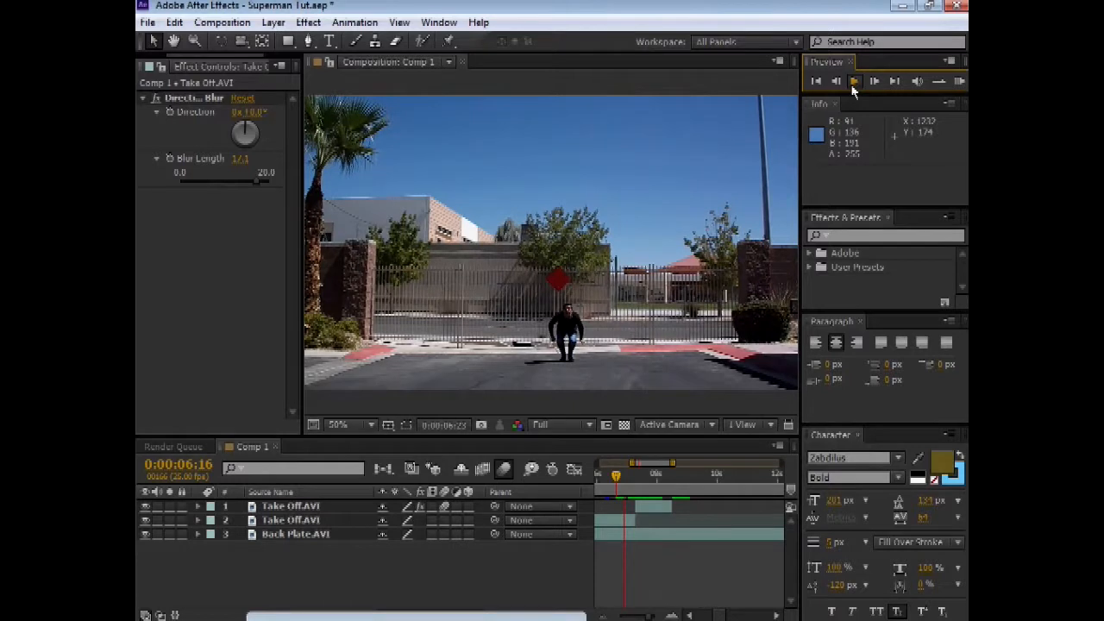
# - Show the project items in a wider area and park the playhead at 0:00:07:06, where the man leaves the ground
pyautogui.click(633, 477)
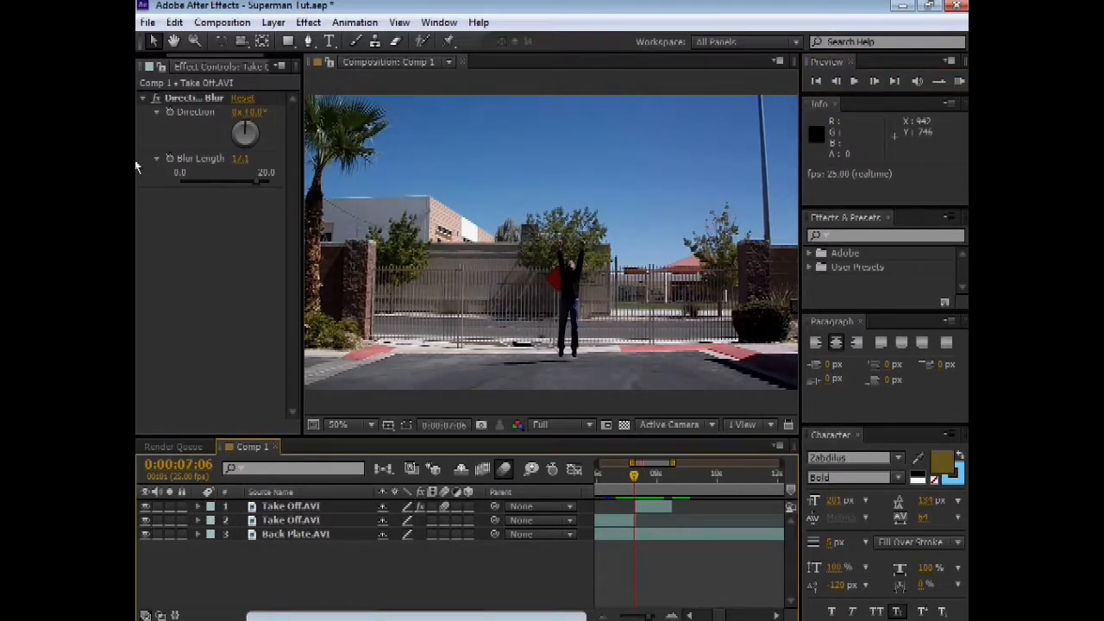
pyautogui.moveTo(301, 266); pyautogui.dragTo(431, 257)
pyautogui.click(158, 63)
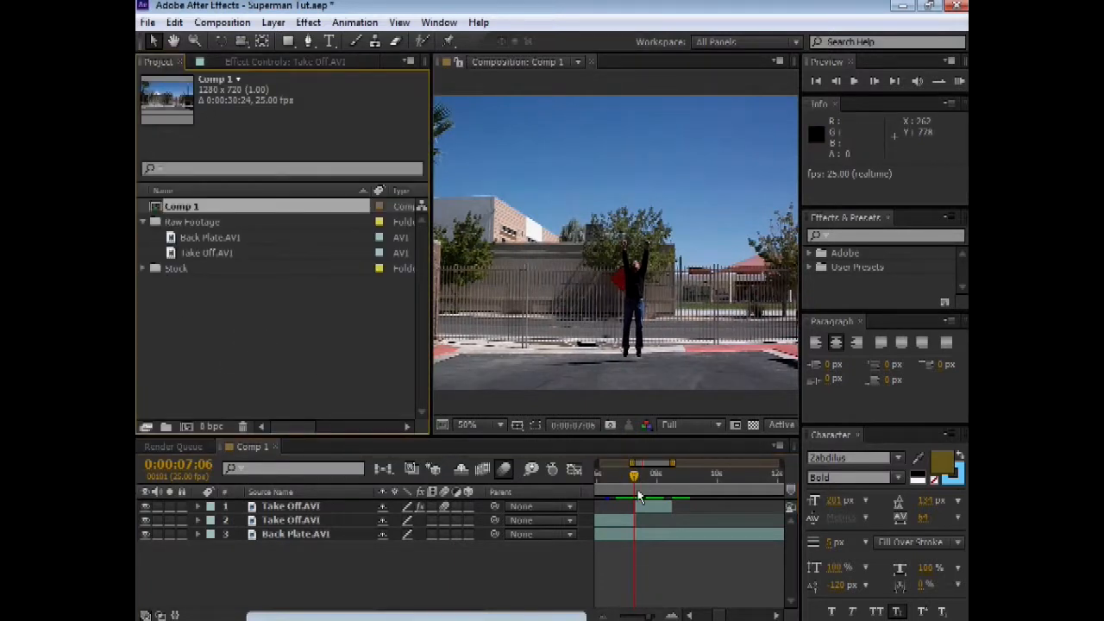
pyautogui.click(836, 86)
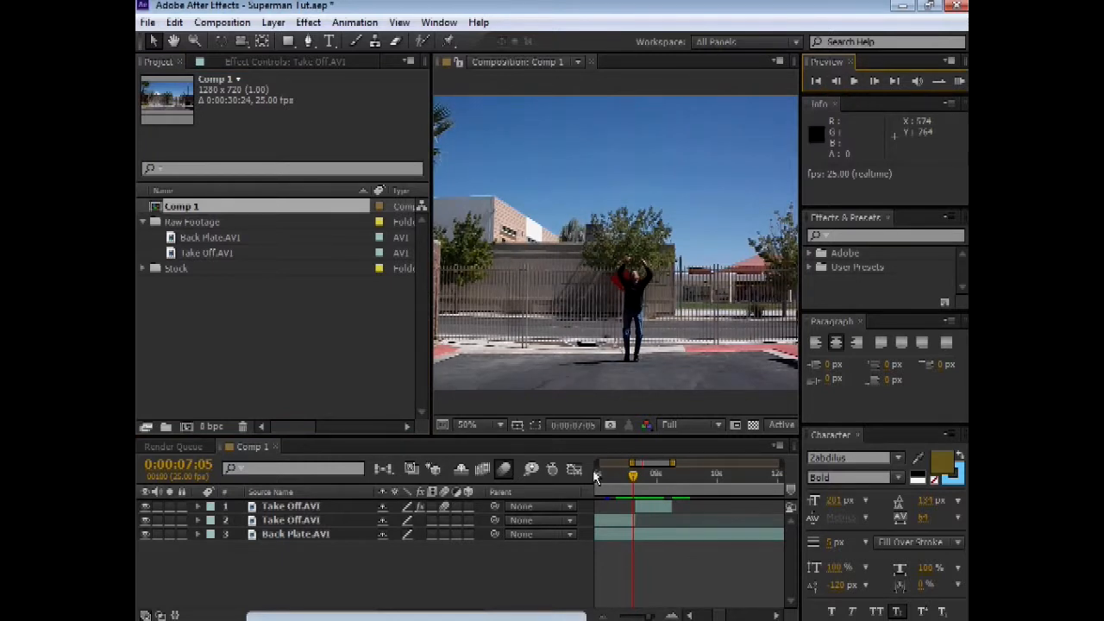
pyautogui.click(874, 81)
pyautogui.click(835, 82)
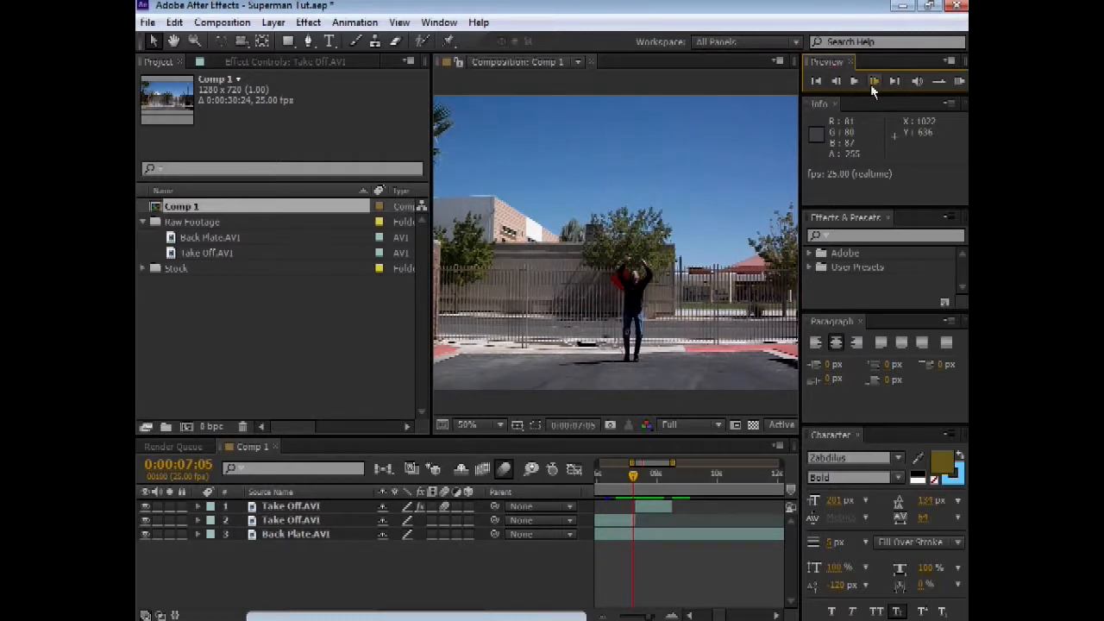
pyautogui.click(874, 81)
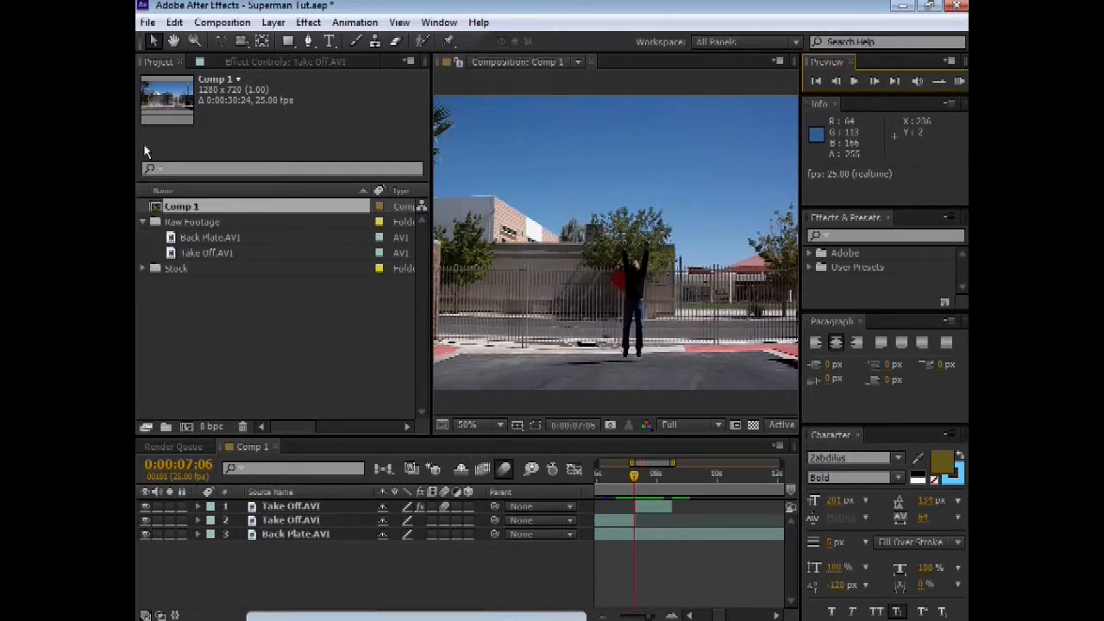
# - Add Free Green Screen ground Crack.mp4 from the Stock folder to Comp 1, directly beneath the upper Take Off layer
pyautogui.click(143, 222)
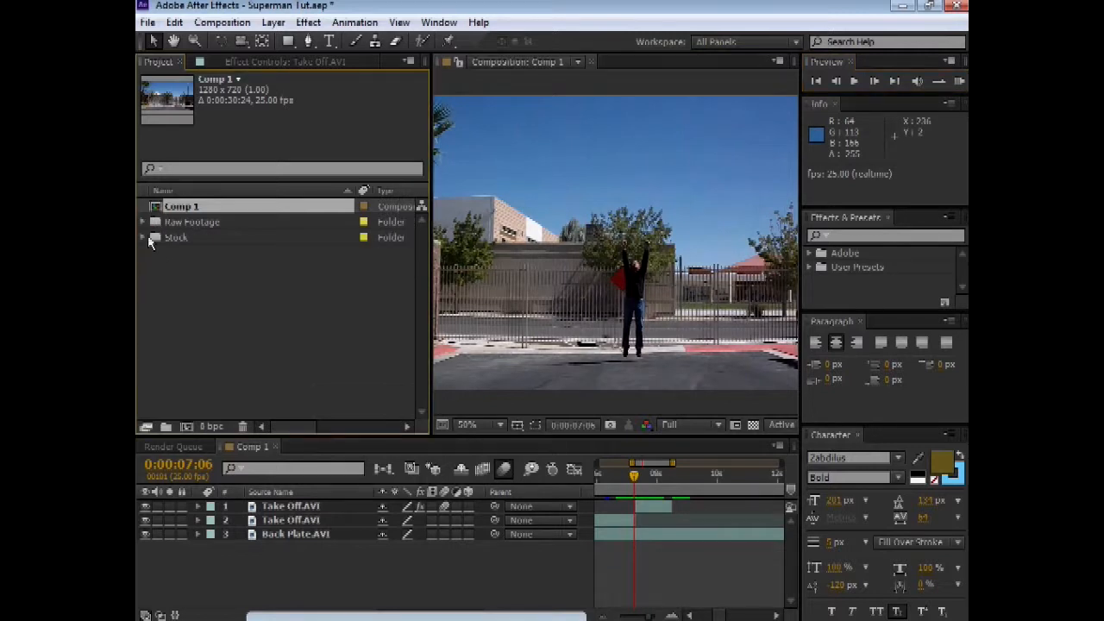
pyautogui.click(143, 238)
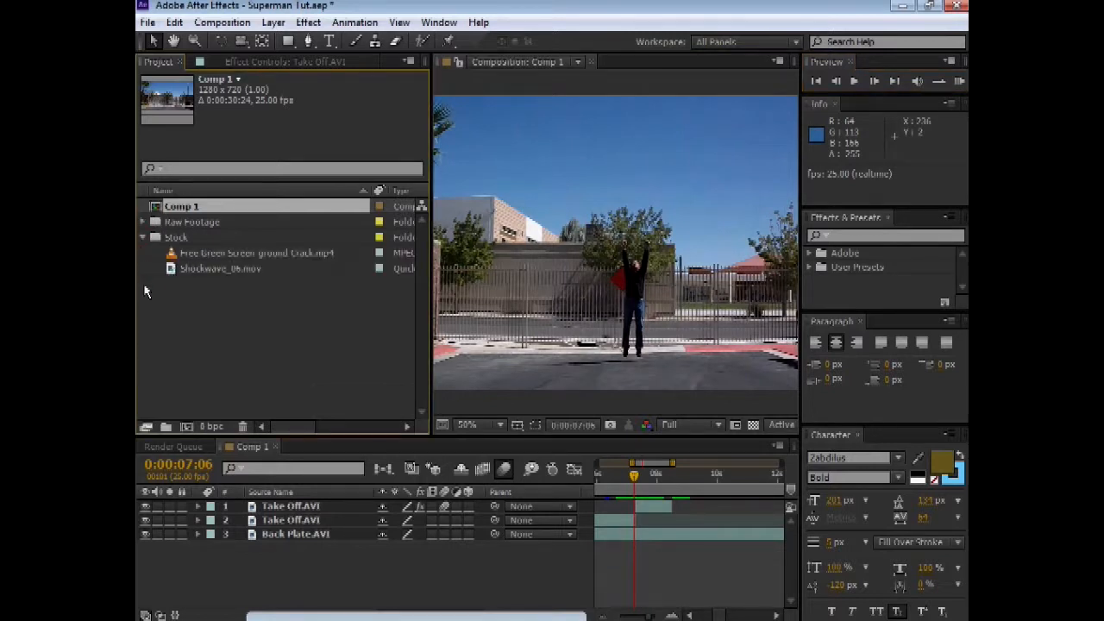
pyautogui.click(199, 254)
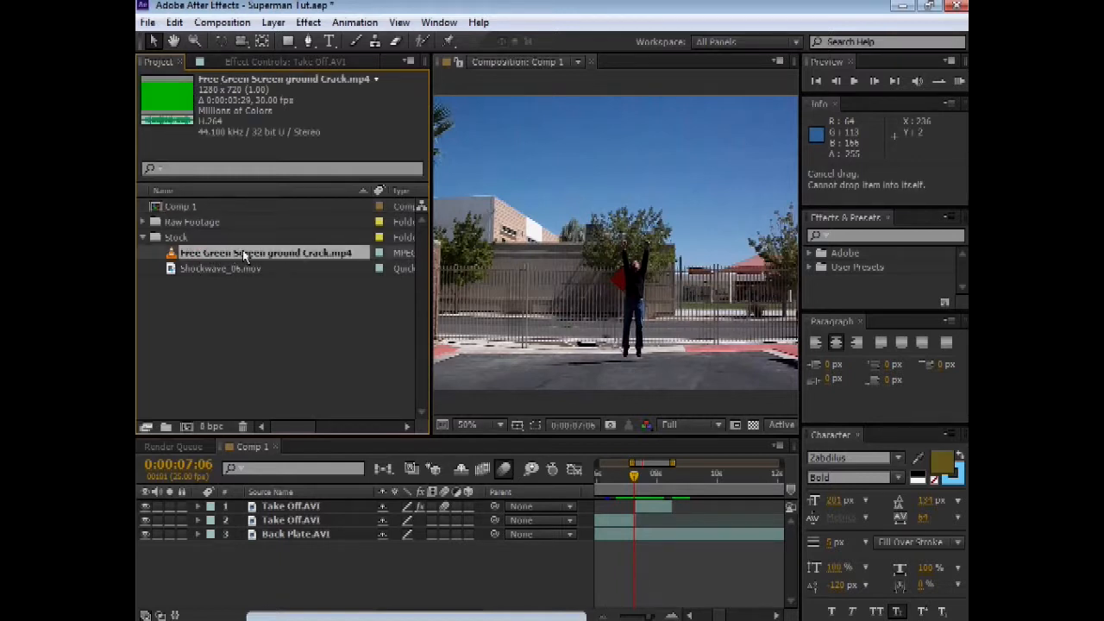
pyautogui.moveTo(280, 493); pyautogui.dragTo(258, 518)
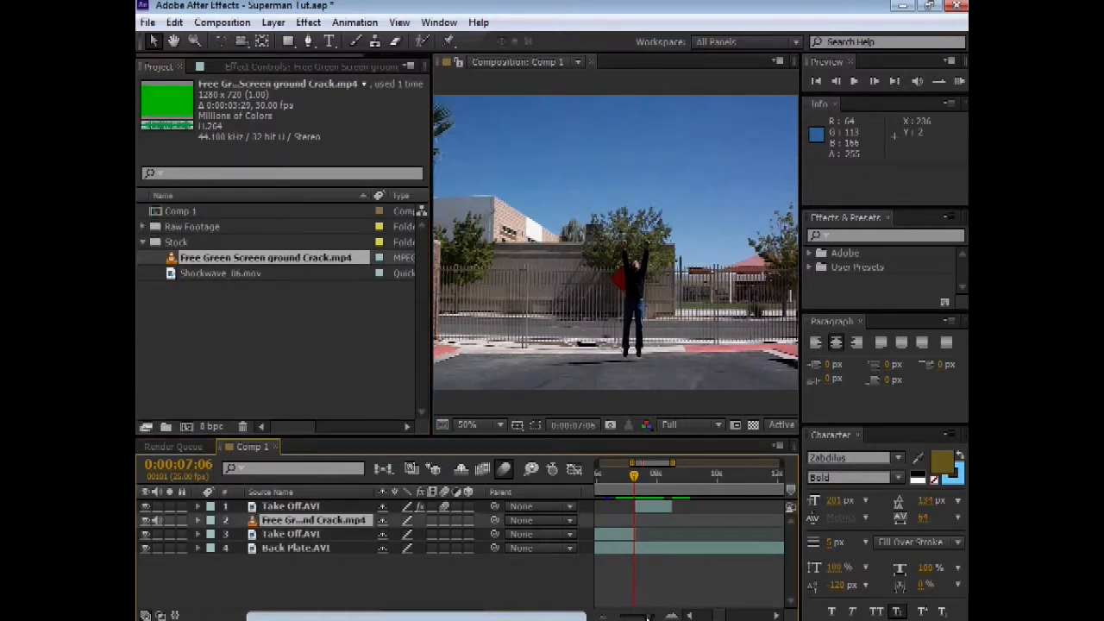
# - Move the ground crack clip to start at 0:00:07:07, in line with the upper Take Off layer
pyautogui.moveTo(647, 616); pyautogui.dragTo(638, 617)
pyautogui.moveTo(613, 523); pyautogui.dragTo(691, 504)
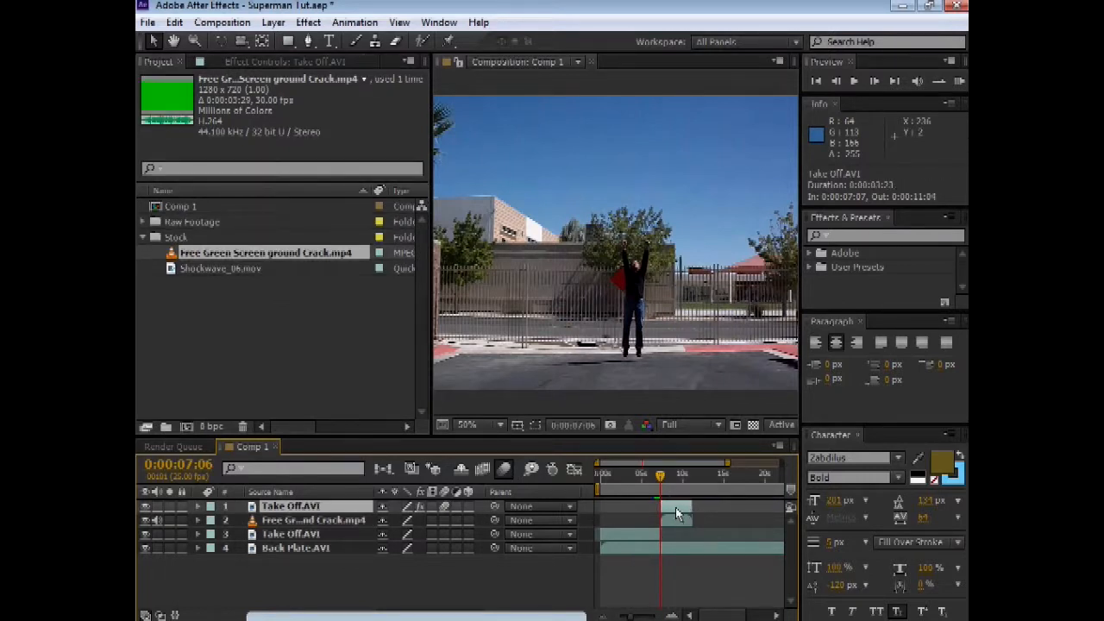
pyautogui.hotkey('ctrl', 'alt', 't')
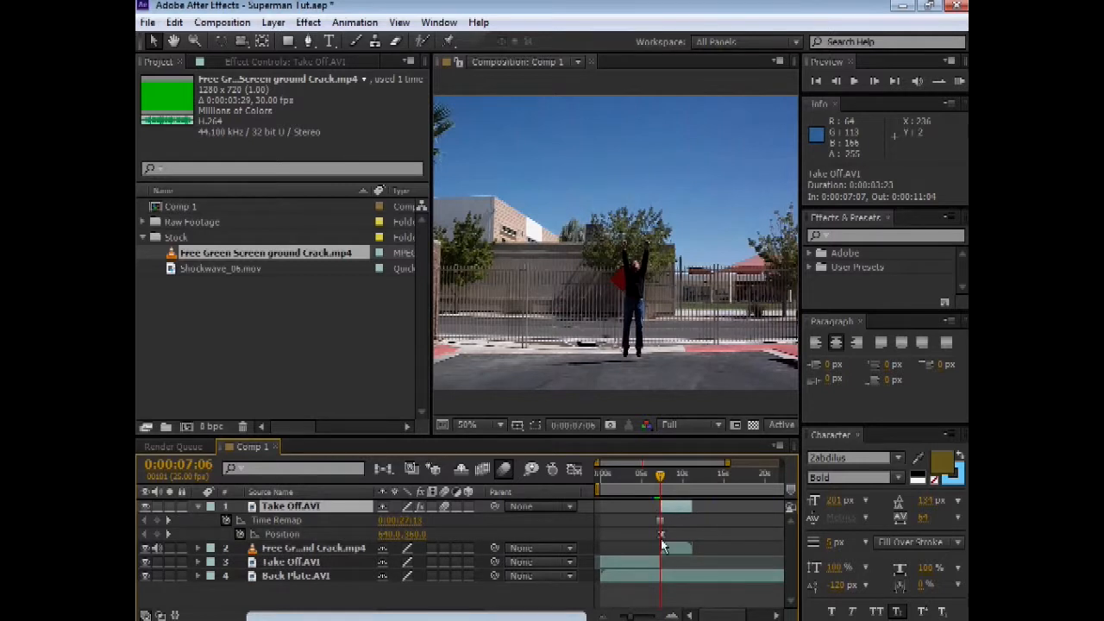
pyautogui.press('u')
pyautogui.click(672, 524)
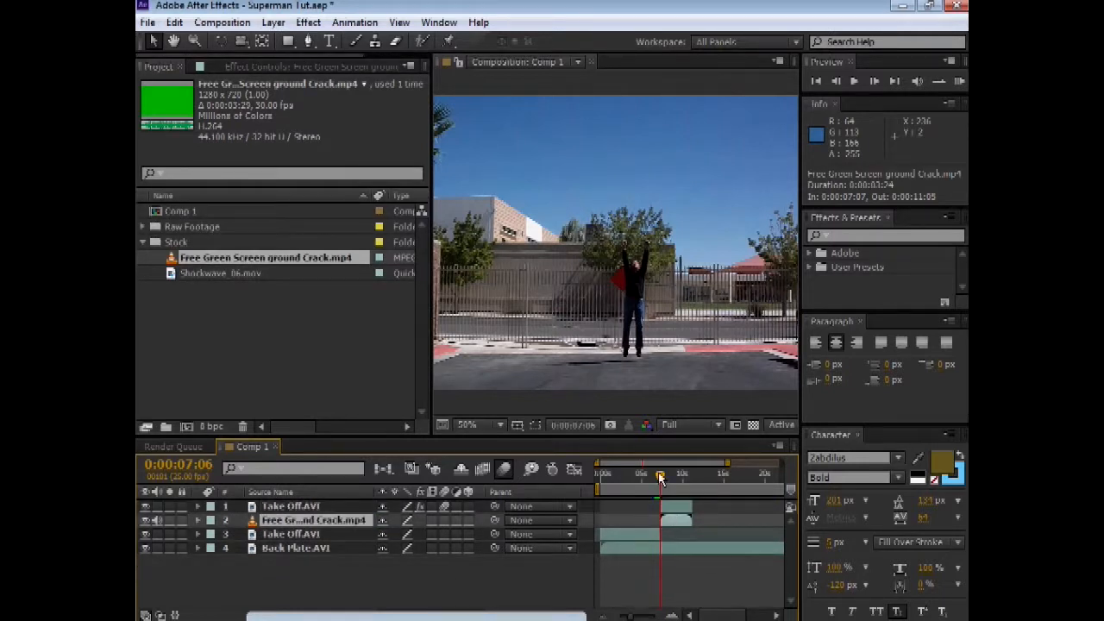
# - Apply Keylight (1.2) to the ground crack clip and sample its green background at 0:00:07:19 as the Screen Colour
pyautogui.moveTo(660, 479); pyautogui.dragTo(664, 479)
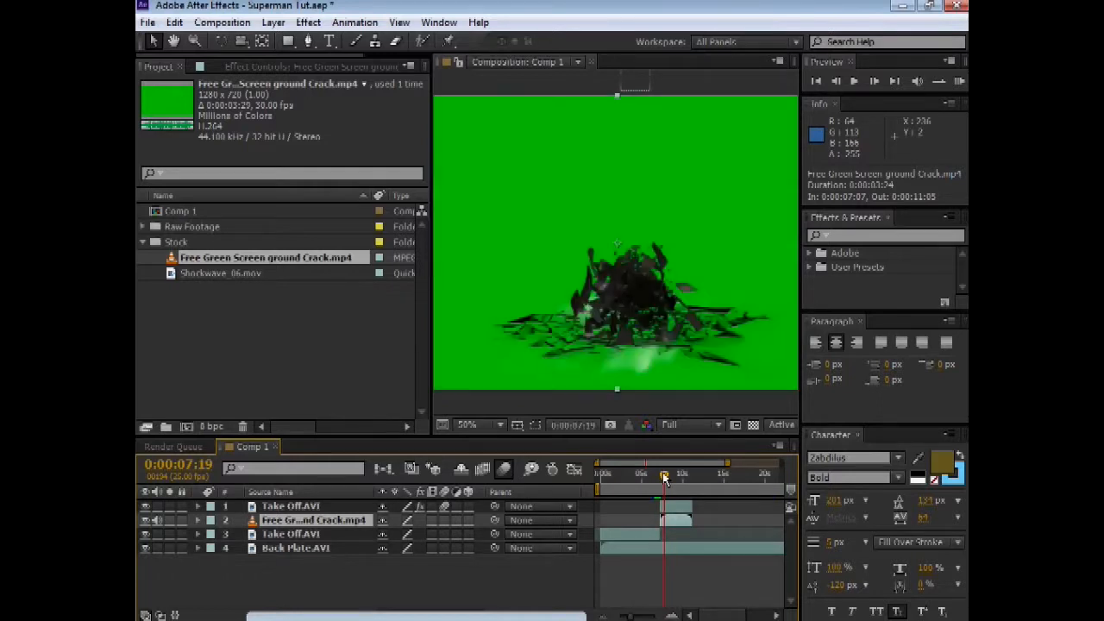
pyautogui.click(470, 428)
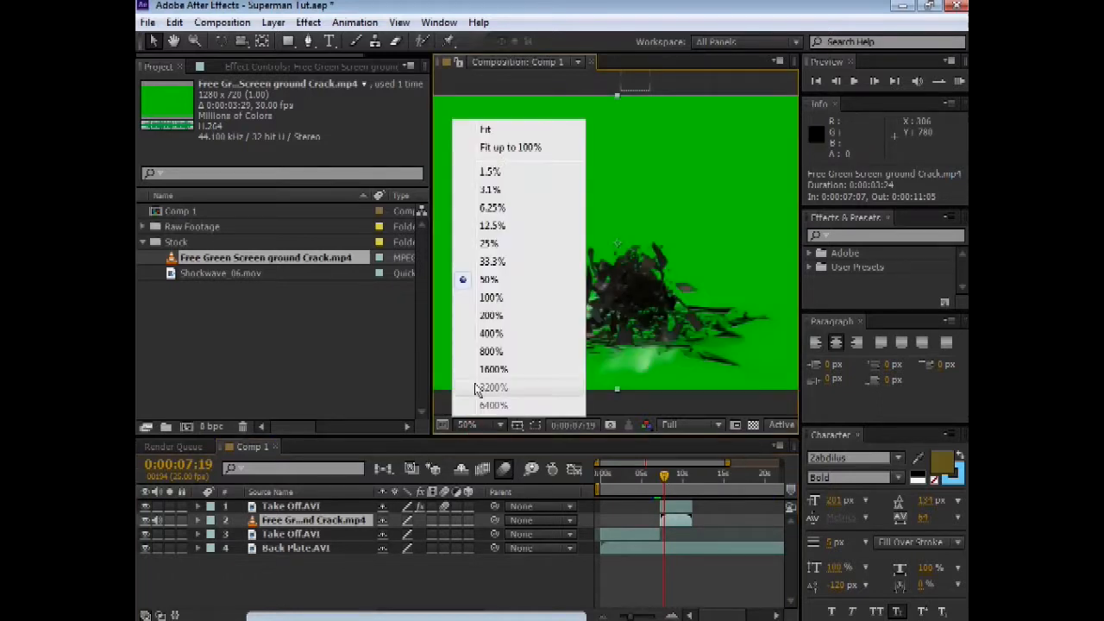
pyautogui.click(500, 147)
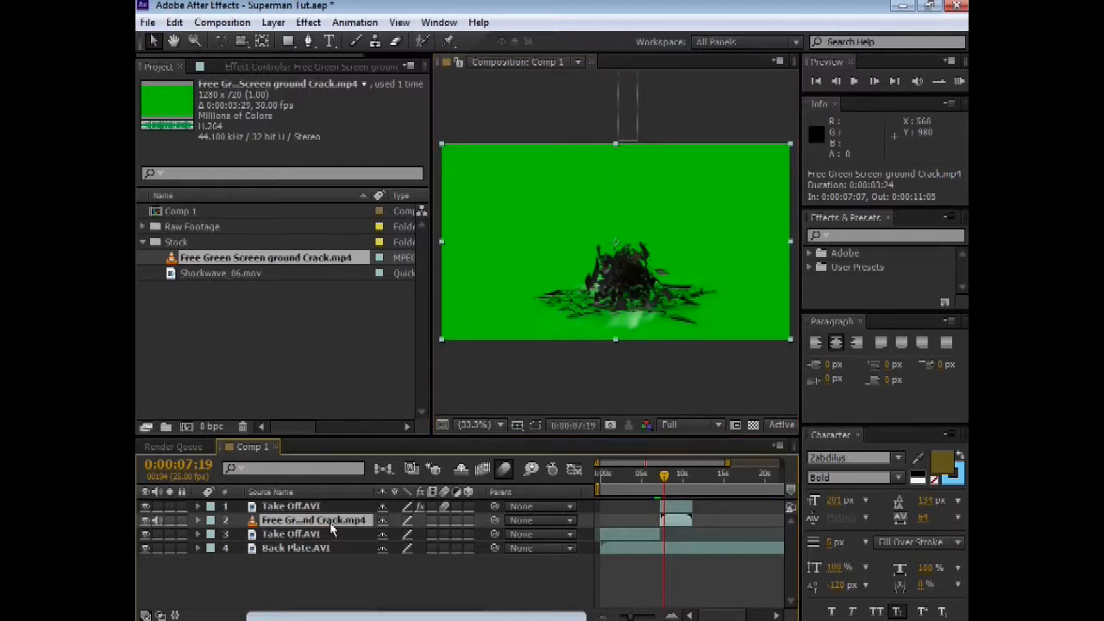
pyautogui.click(308, 22)
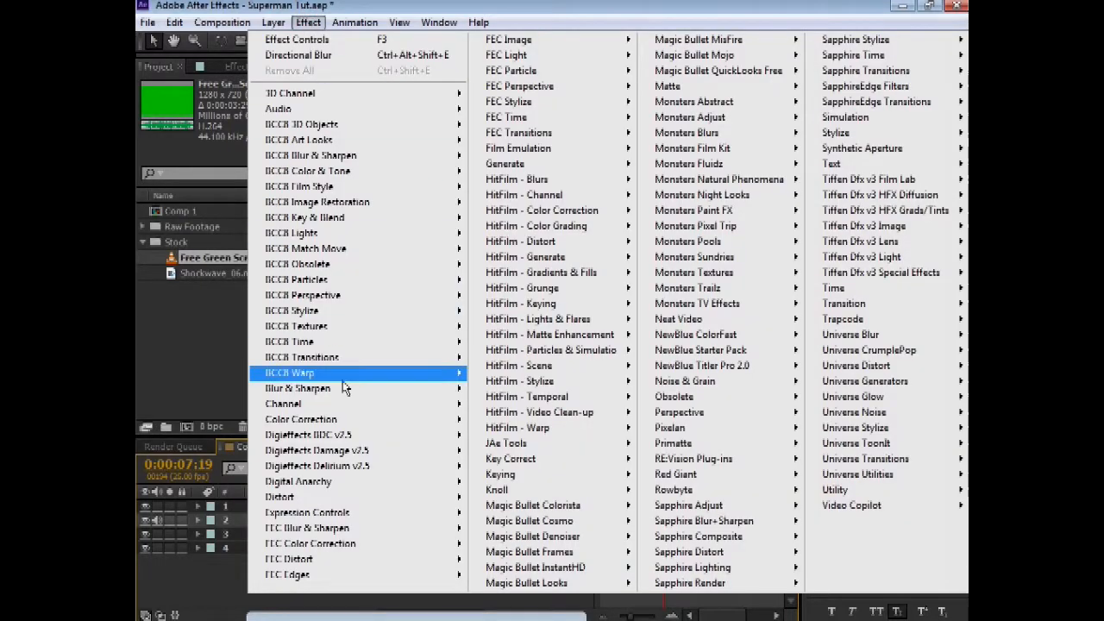
pyautogui.moveTo(489, 473)
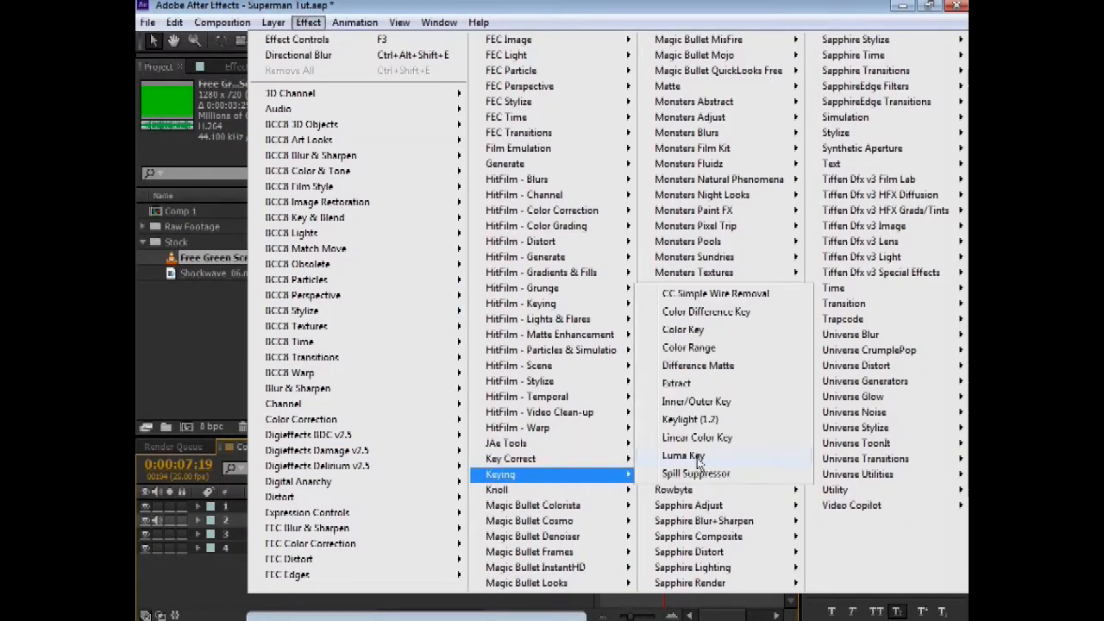
pyautogui.click(693, 420)
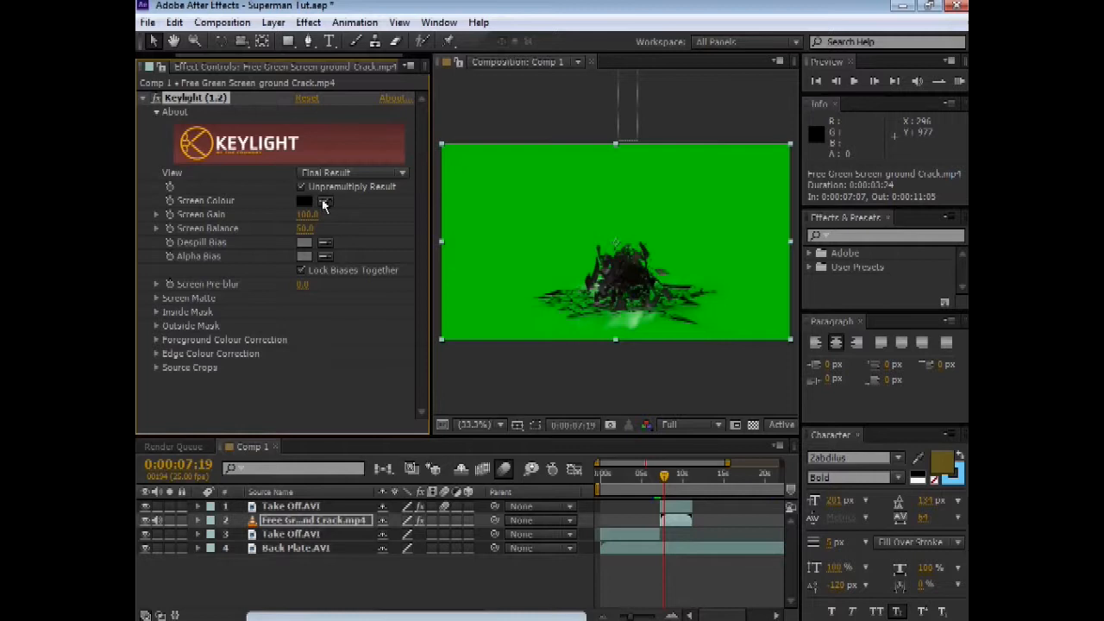
pyautogui.click(548, 218)
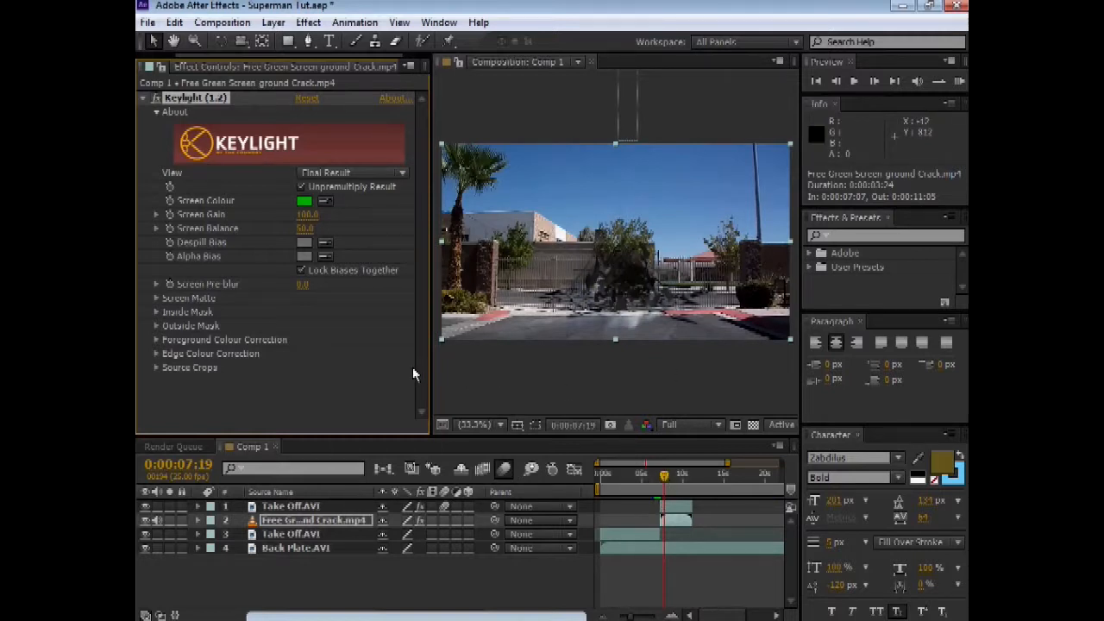
# - Scale the ground crack clip to 54% and move it down onto the road at the man's take-off spot
pyautogui.moveTo(362, 378); pyautogui.dragTo(342, 382)
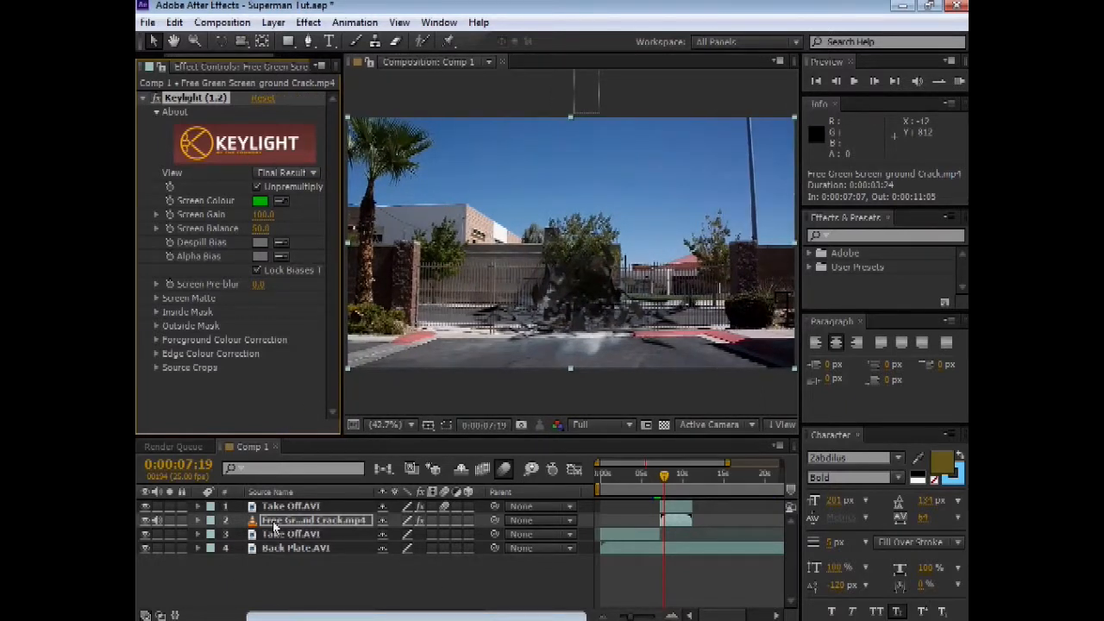
pyautogui.press('s')
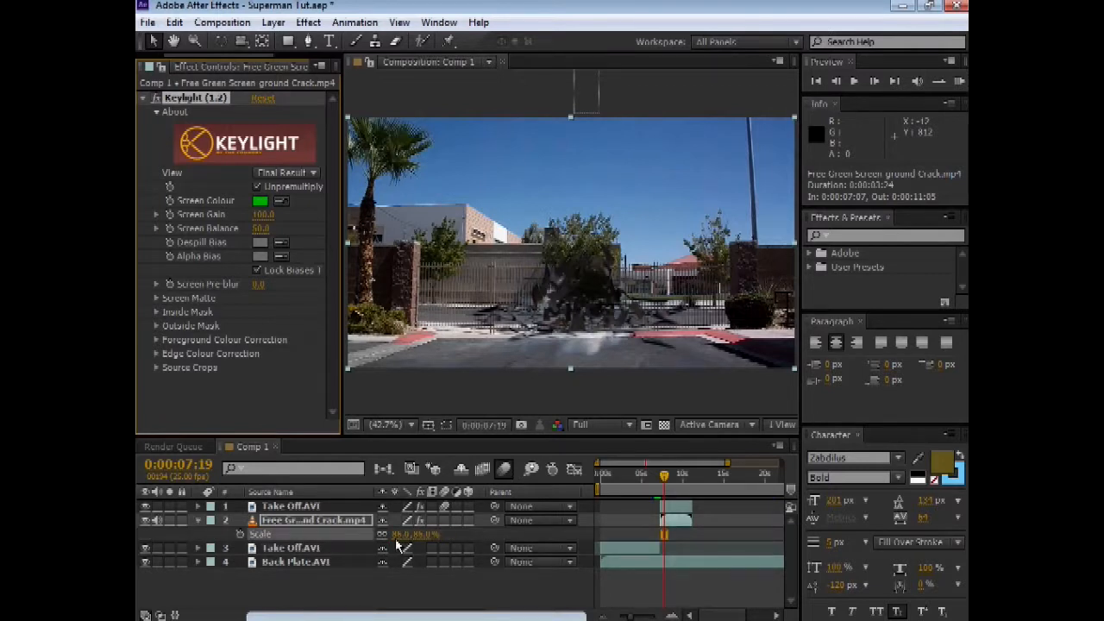
pyautogui.moveTo(401, 541); pyautogui.dragTo(394, 541)
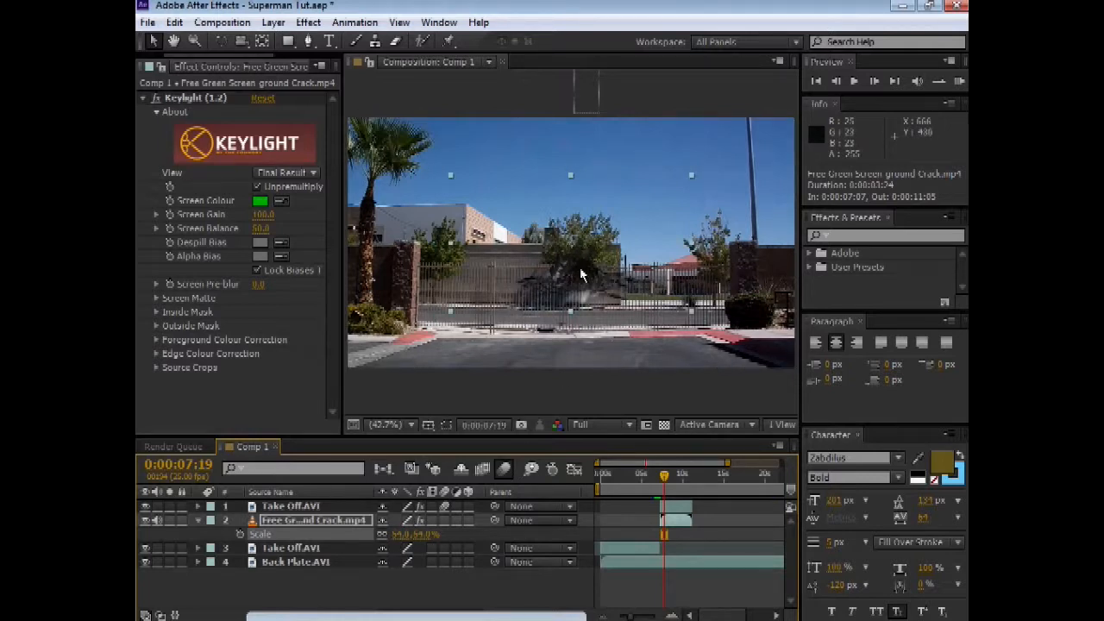
pyautogui.moveTo(581, 274); pyautogui.dragTo(571, 331)
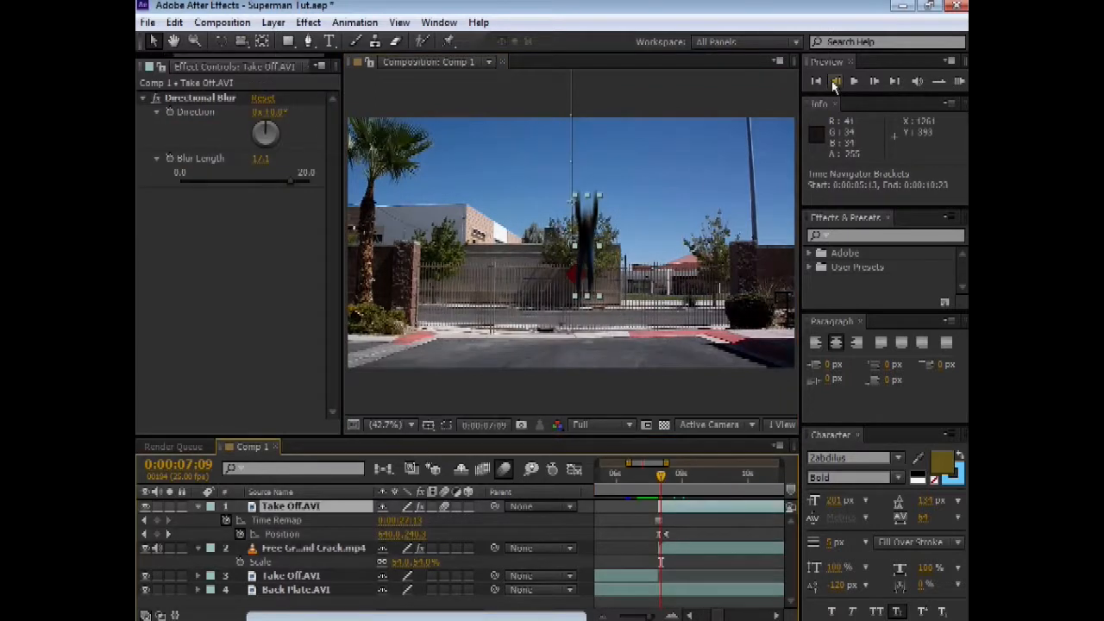
# - Retime the ground crack clip against the launch frames, trimming its opening so it starts at 0:00:07:02
pyautogui.click(836, 80)
pyautogui.click(836, 81)
pyautogui.click(835, 81)
pyautogui.click(836, 80)
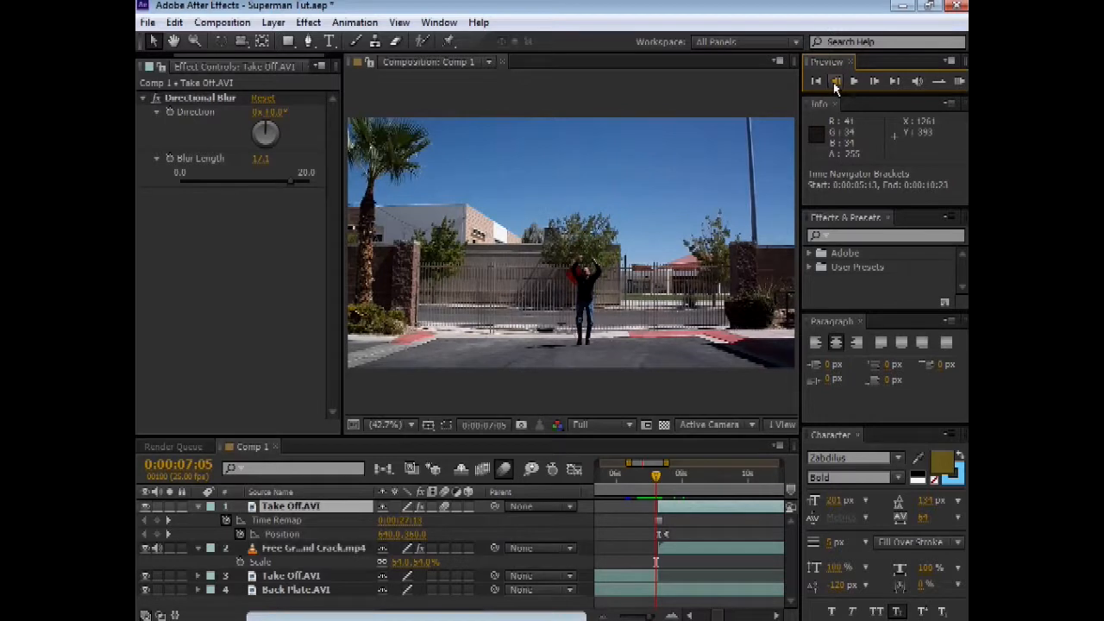
pyautogui.click(874, 82)
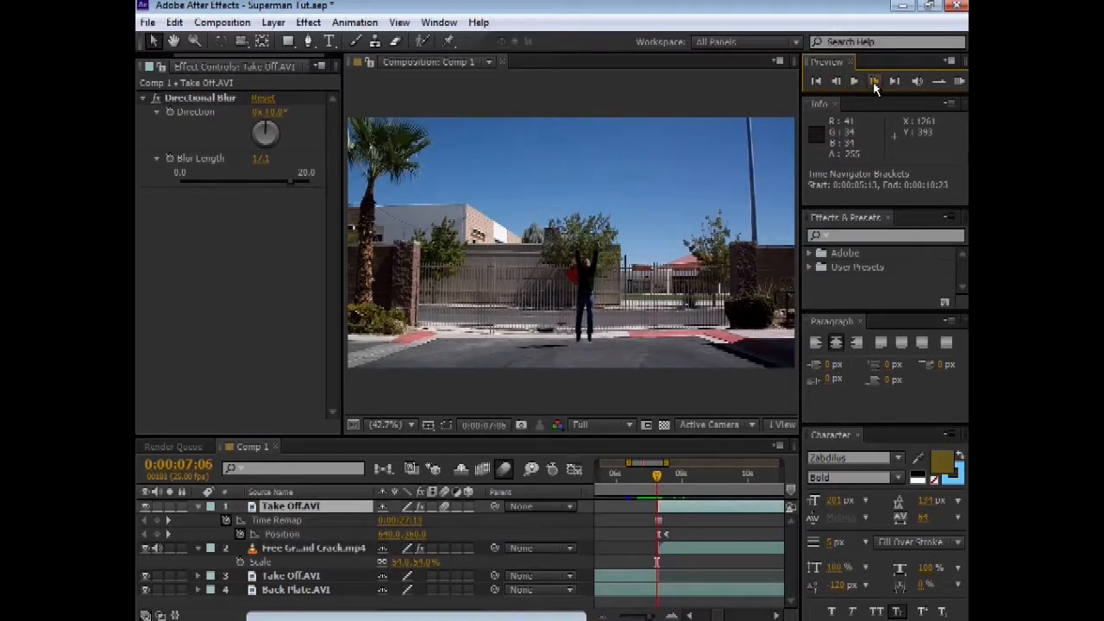
pyautogui.click(675, 557)
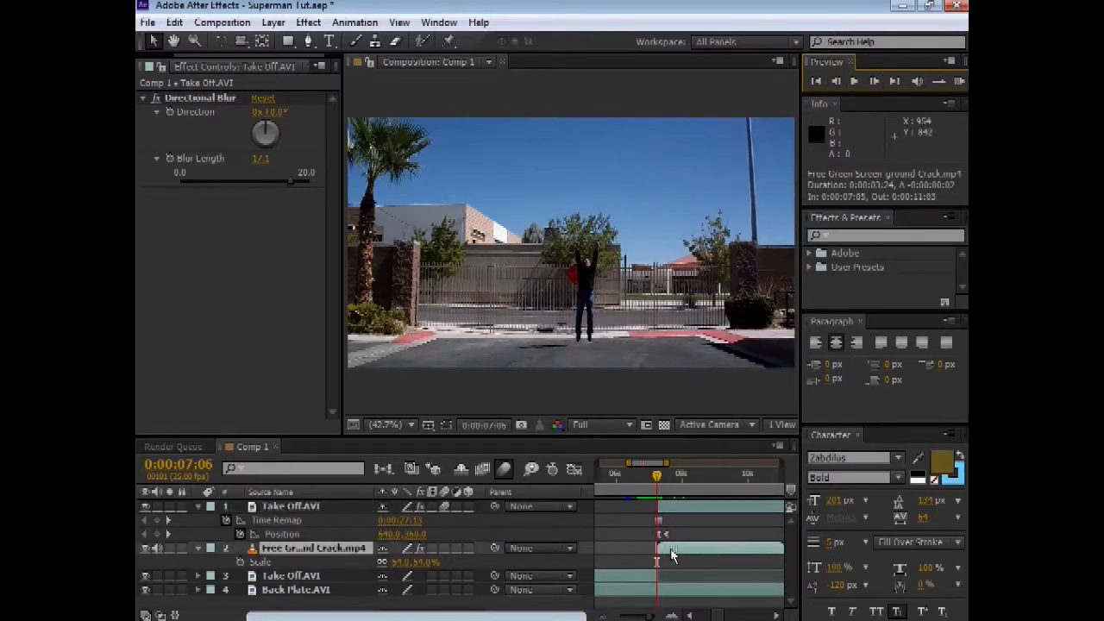
pyautogui.moveTo(674, 556); pyautogui.dragTo(668, 549)
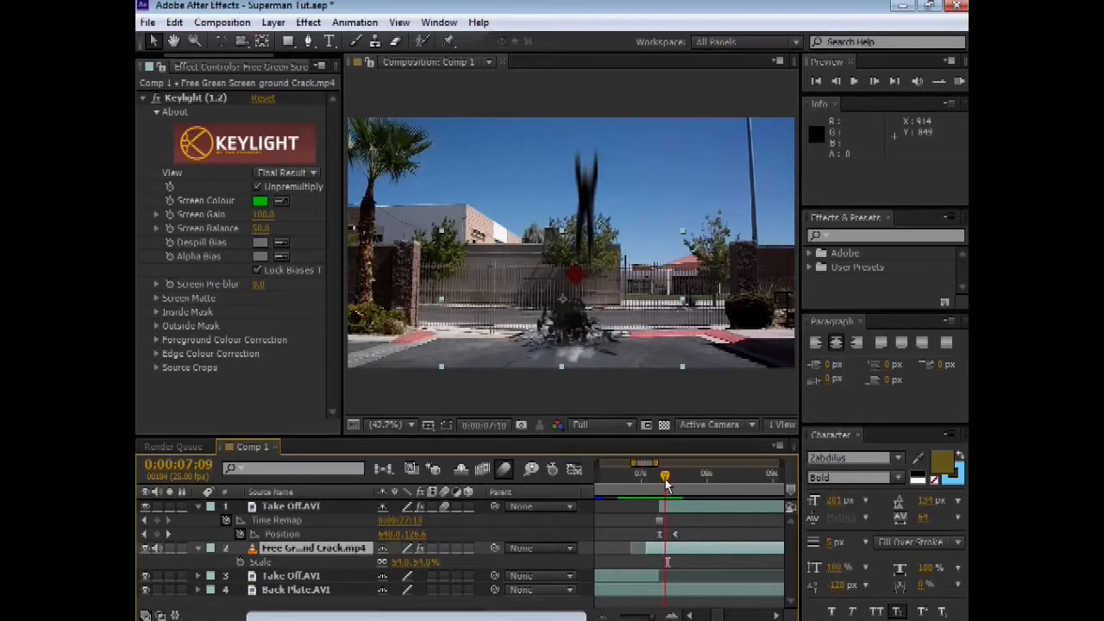
# - At 0:00:07:08, position the ground crack at about 642.3, 533.2 under the man's feet and scale it to 43%
pyautogui.moveTo(666, 481); pyautogui.dragTo(662, 483)
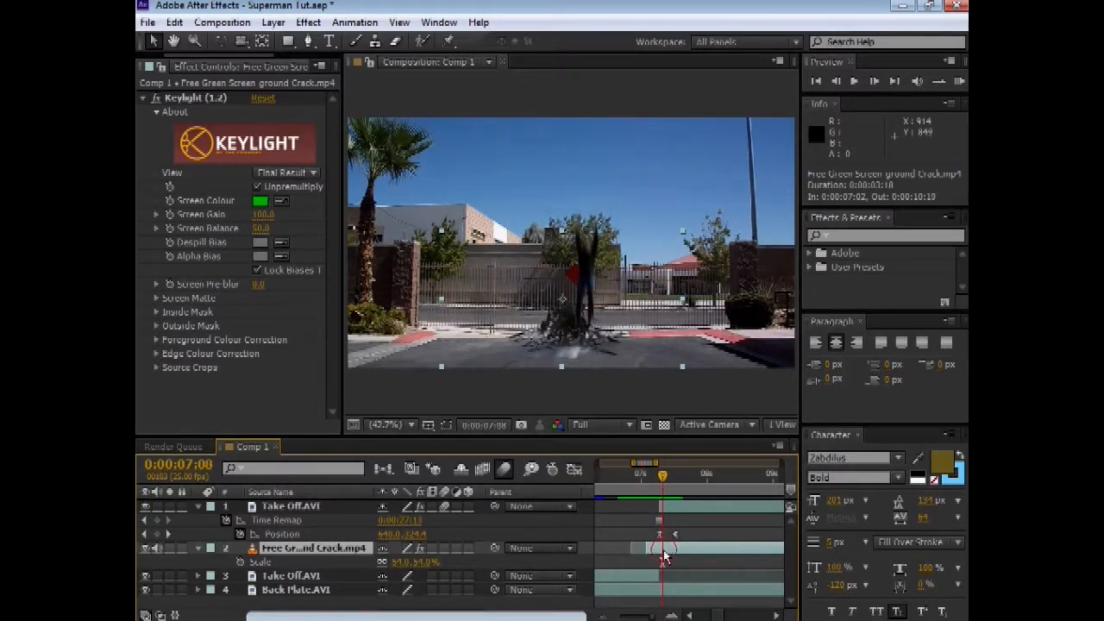
pyautogui.moveTo(597, 344); pyautogui.dragTo(607, 349)
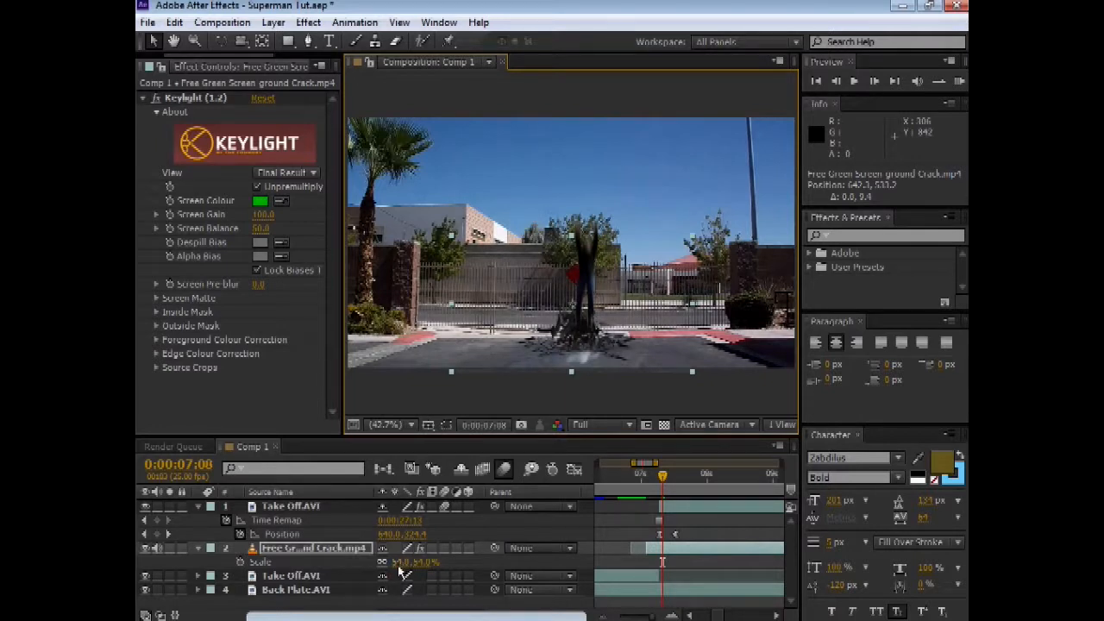
pyautogui.moveTo(400, 565); pyautogui.dragTo(397, 565)
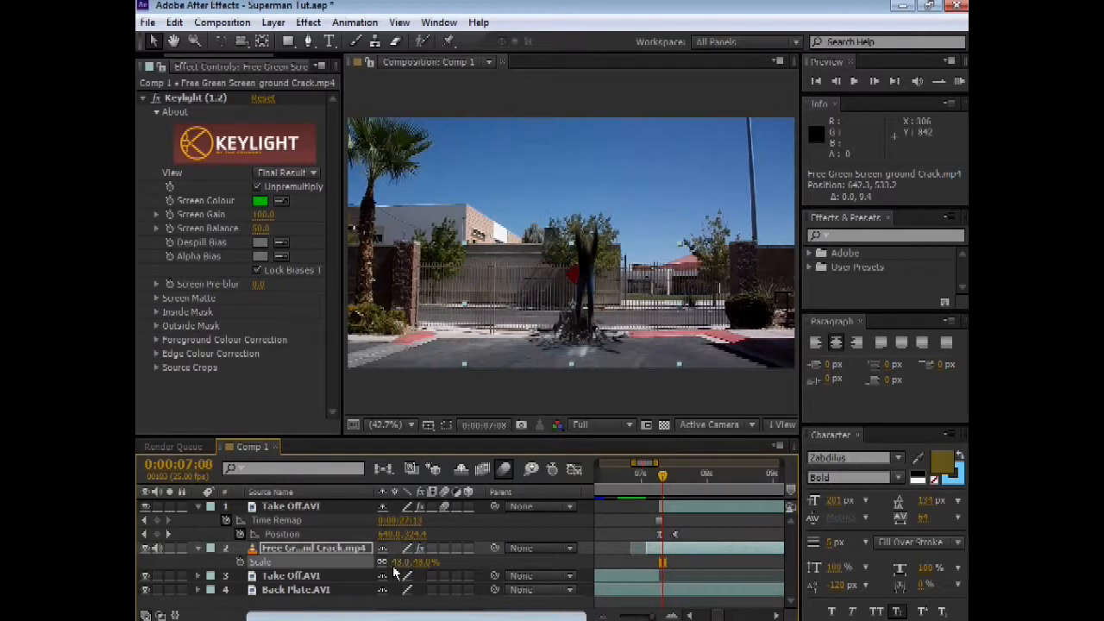
pyautogui.scroll(1, 614, 334)
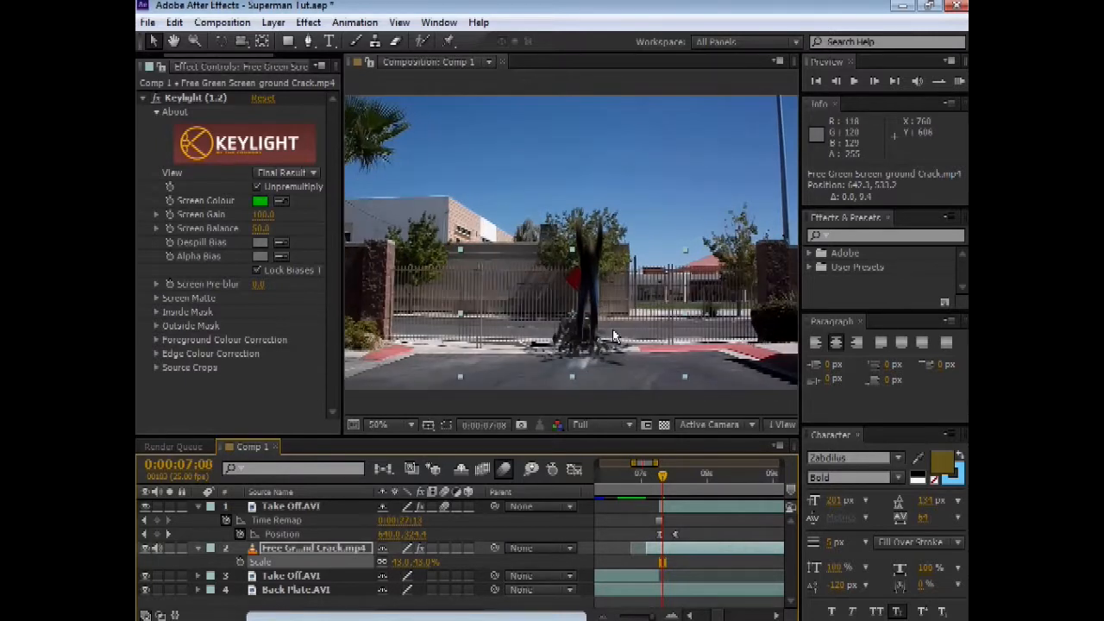
pyautogui.scroll(2, 613, 334)
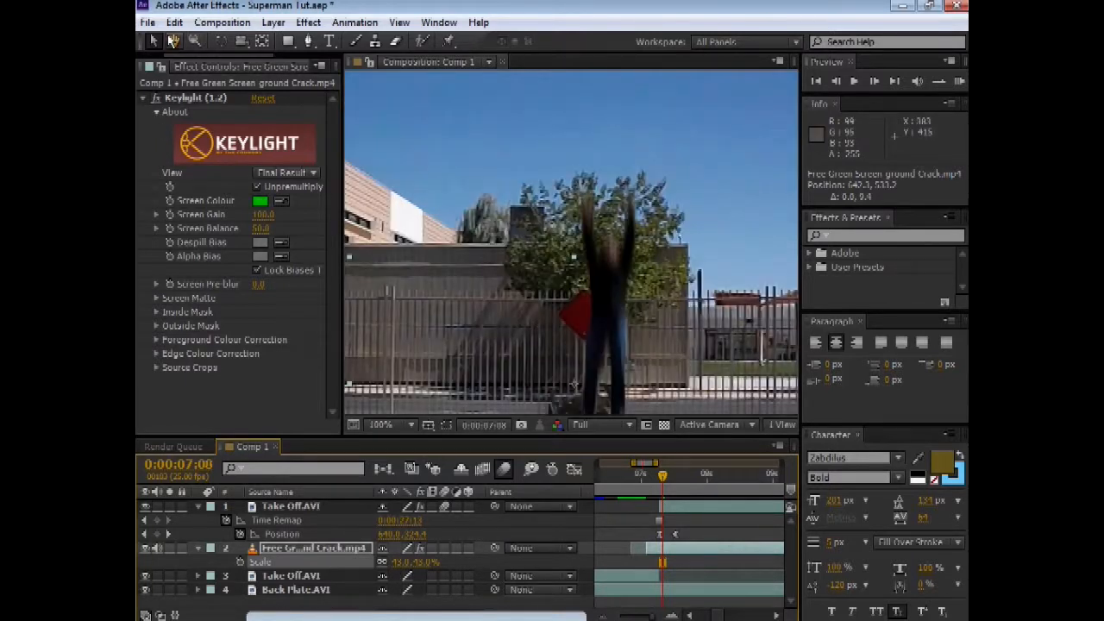
# - Reposition the ground crack clip to about 664.3, 570.2 so it sits on the road beneath the man's feet
pyautogui.click(173, 42)
pyautogui.moveTo(510, 410); pyautogui.dragTo(472, 304)
pyautogui.click(153, 42)
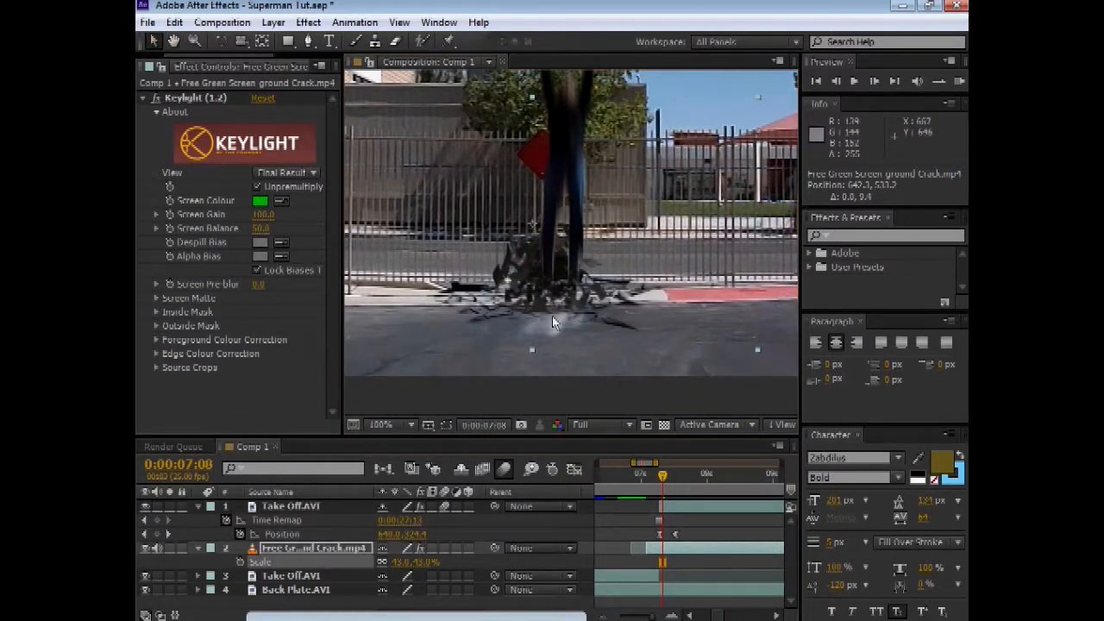
pyautogui.moveTo(584, 274); pyautogui.dragTo(592, 300)
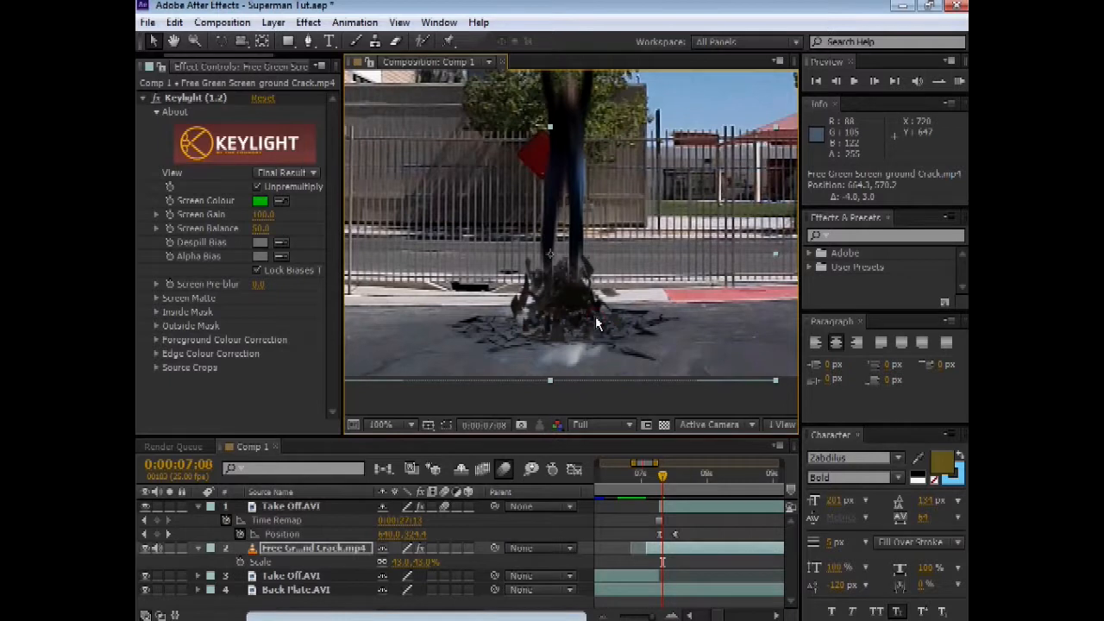
# - Preview the take-off from 0:00:06:24 and examine frame by frame how the ground crack lines up with the launch
pyautogui.moveTo(662, 475); pyautogui.dragTo(640, 477)
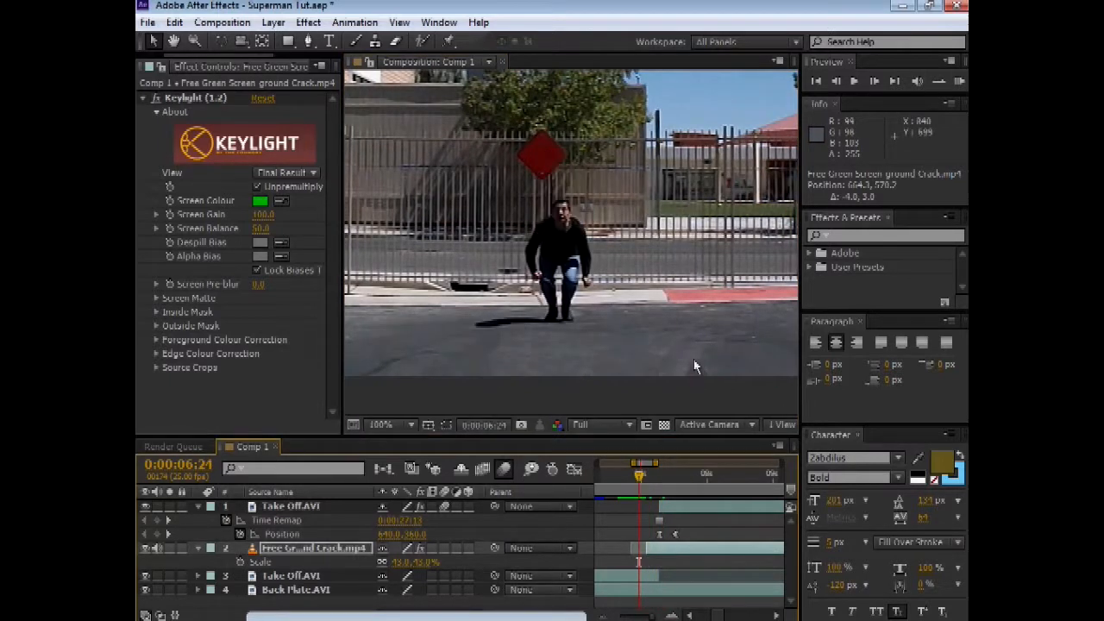
pyautogui.click(854, 82)
pyautogui.click(855, 85)
pyautogui.click(835, 83)
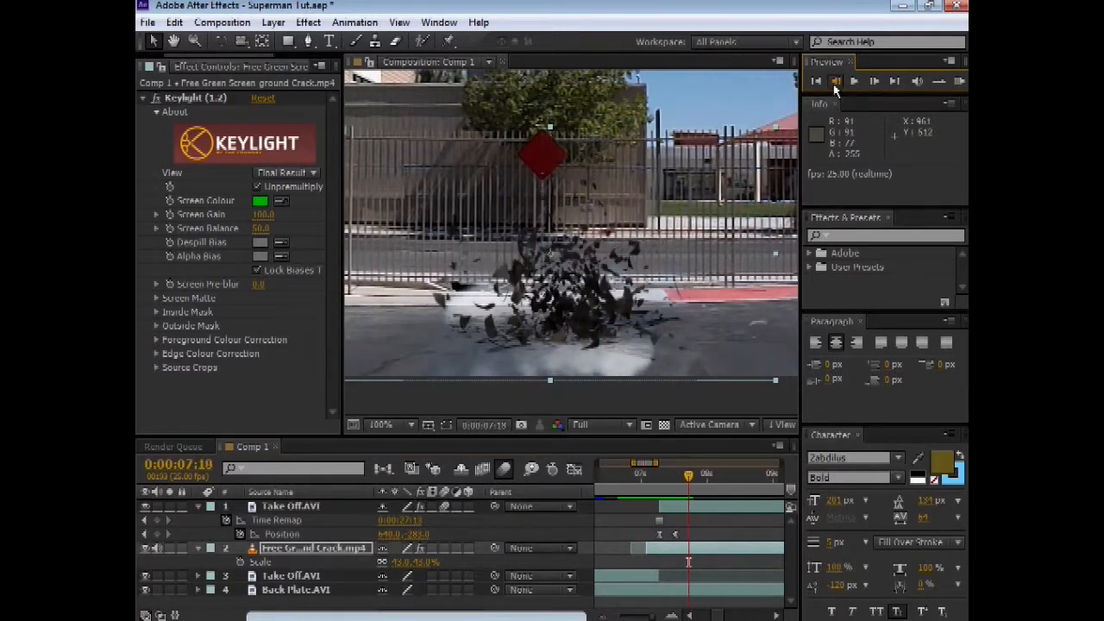
pyautogui.click(835, 83)
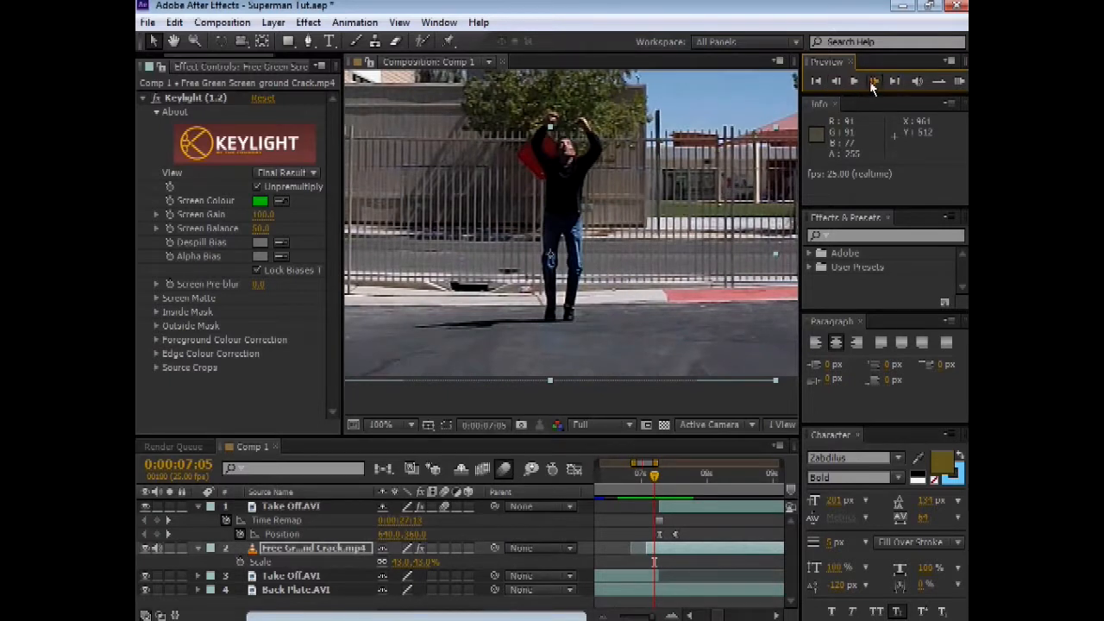
pyautogui.click(873, 82)
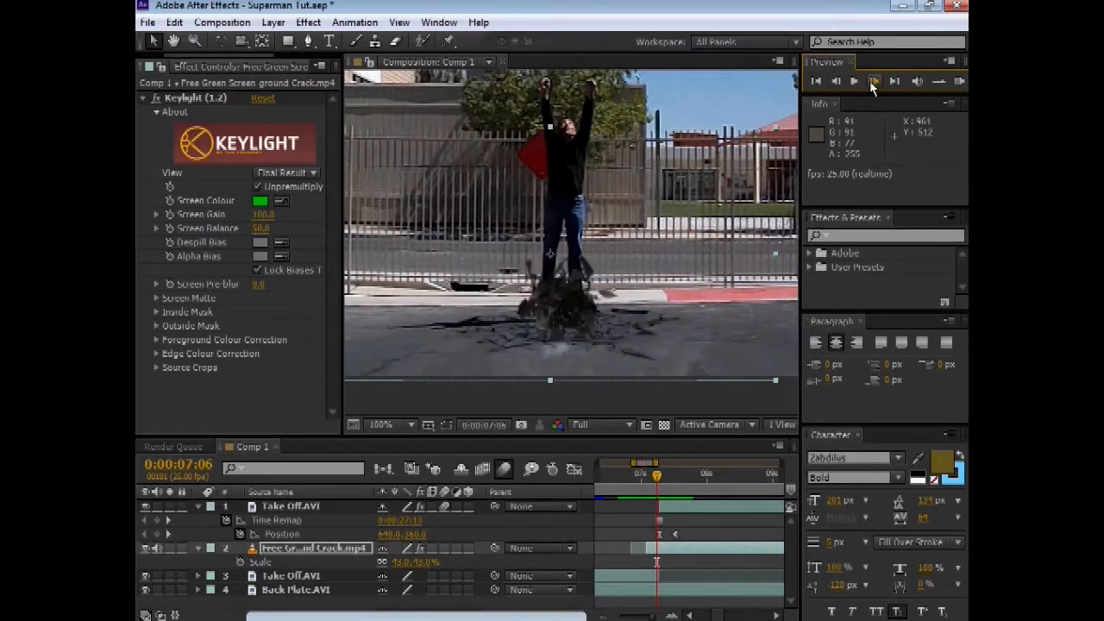
pyautogui.click(872, 83)
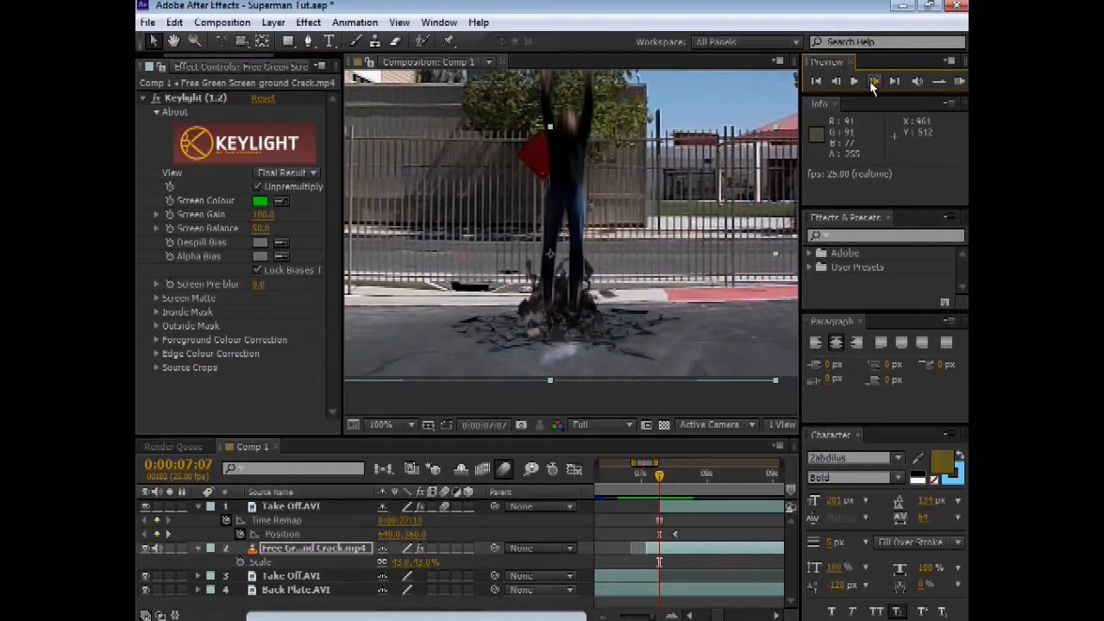
pyautogui.click(872, 84)
pyautogui.click(835, 84)
# - Fit the composition in the viewer and add Shockwave_06.mov to Comp 1 between the lower Take Off.AVI layer and Back Plate.AVI
pyautogui.click(388, 424)
pyautogui.click(427, 151)
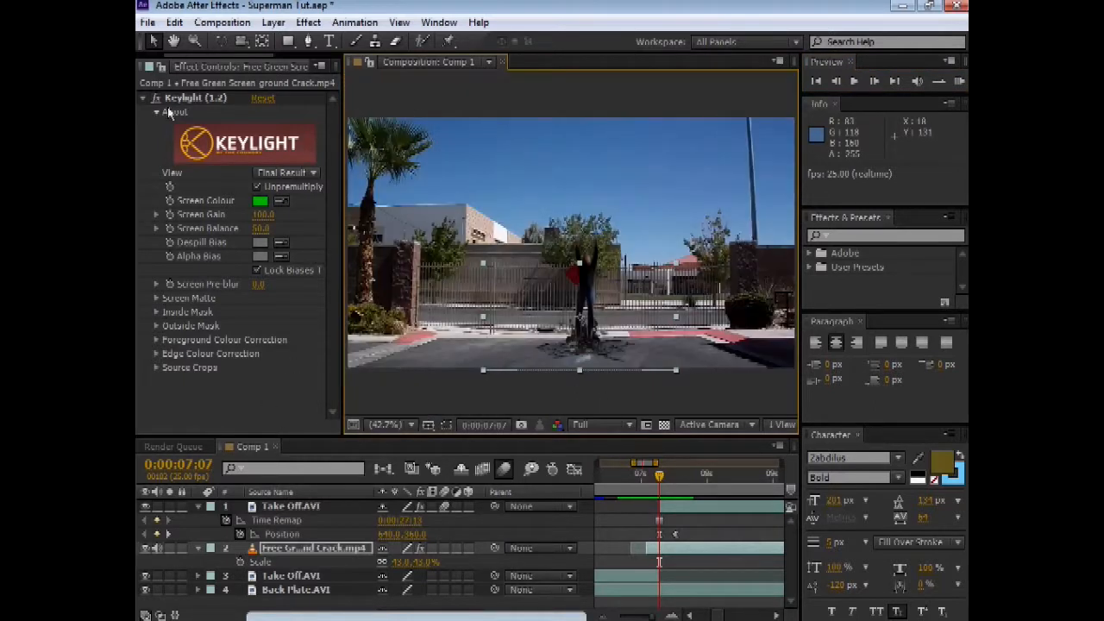
pyautogui.moveTo(342, 326); pyautogui.dragTo(499, 322)
pyautogui.click(150, 67)
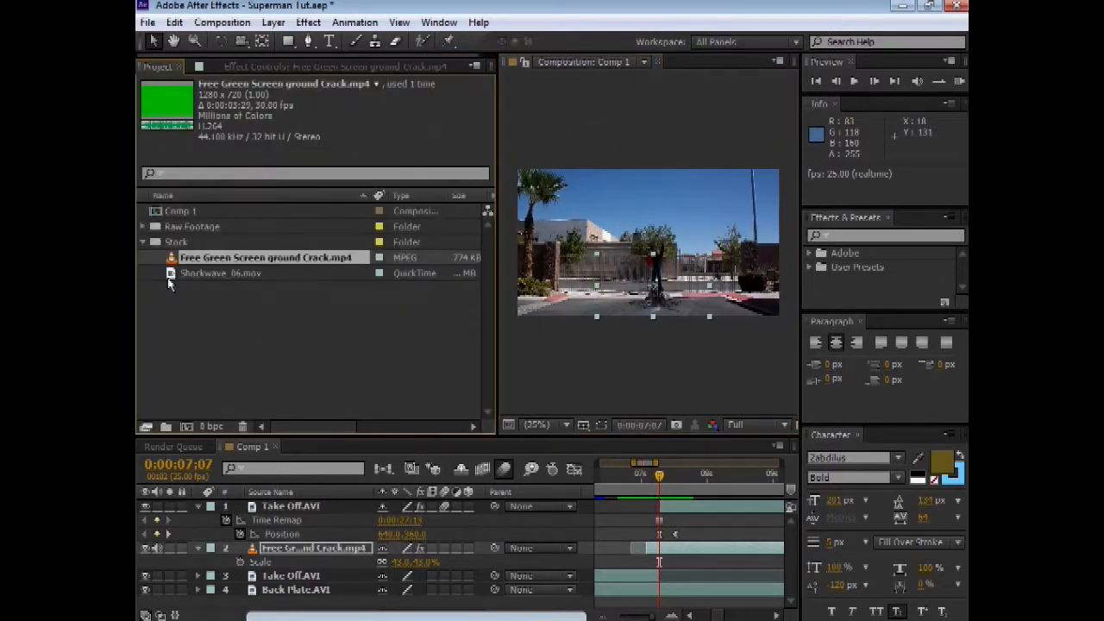
pyautogui.click(198, 506)
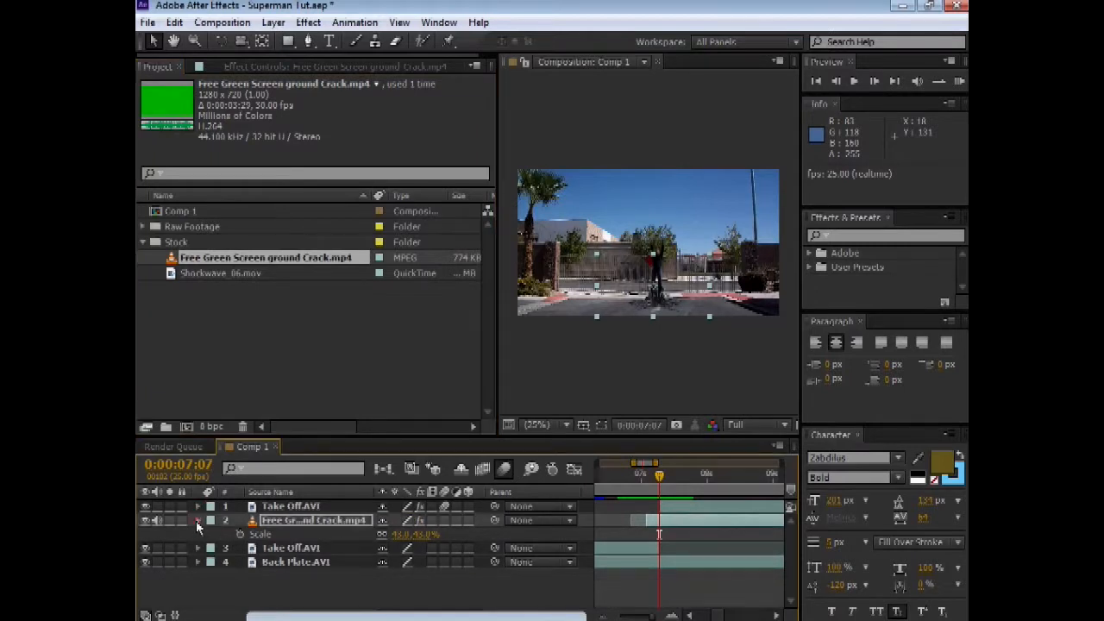
pyautogui.click(196, 520)
pyautogui.click(196, 274)
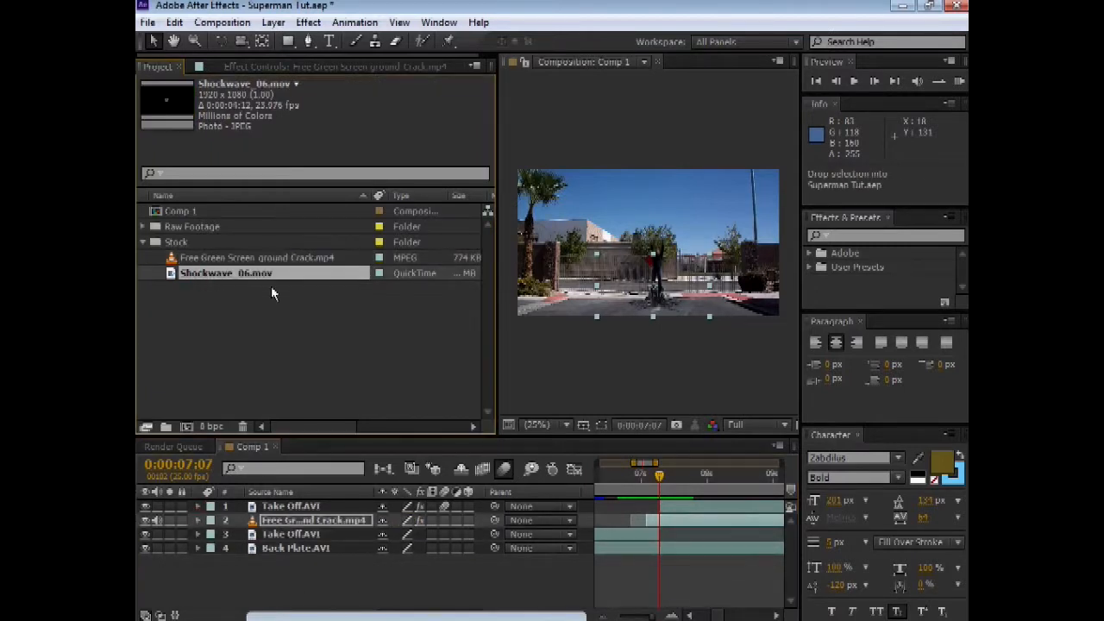
pyautogui.moveTo(213, 276); pyautogui.dragTo(267, 544)
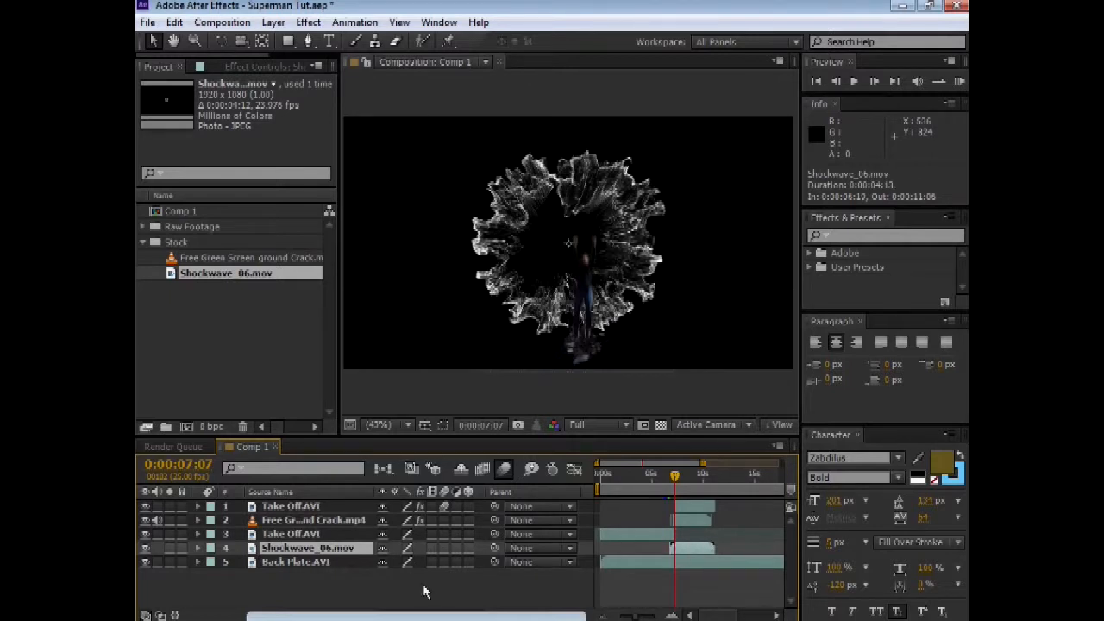
# - Set the Shockwave_06.mov layer's blending mode to Add
pyautogui.moveTo(309, 617); pyautogui.dragTo(532, 595)
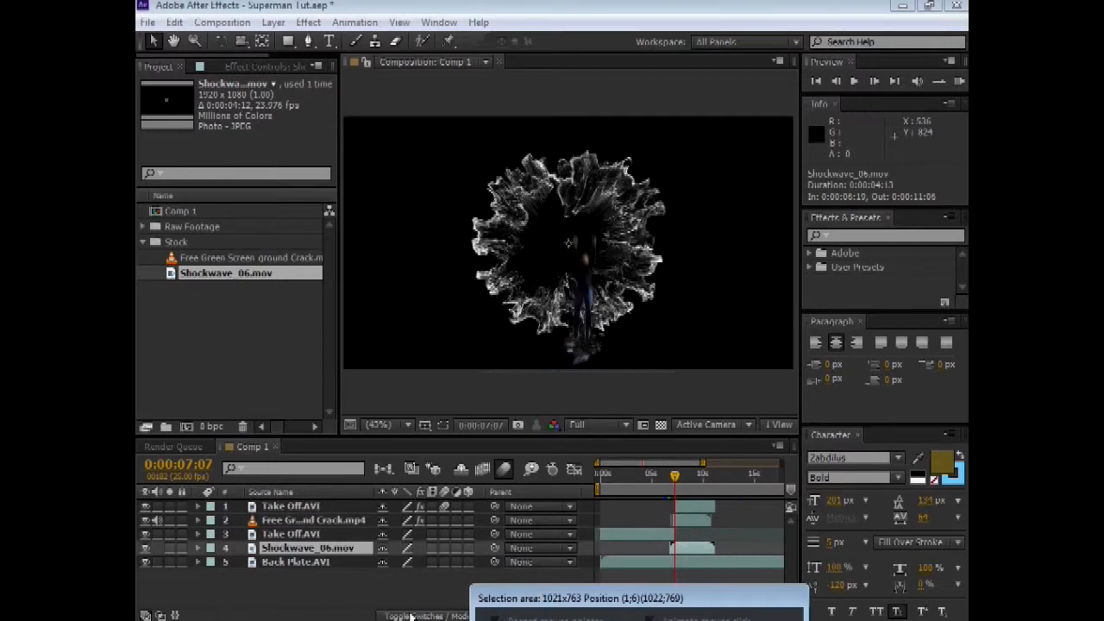
pyautogui.click(414, 616)
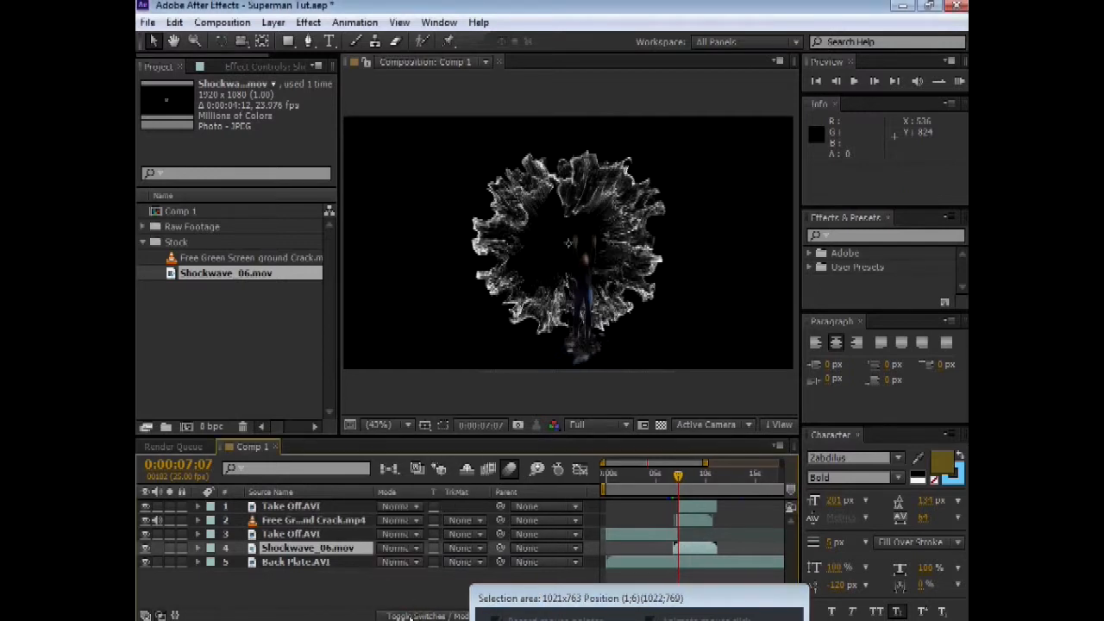
pyautogui.click(416, 552)
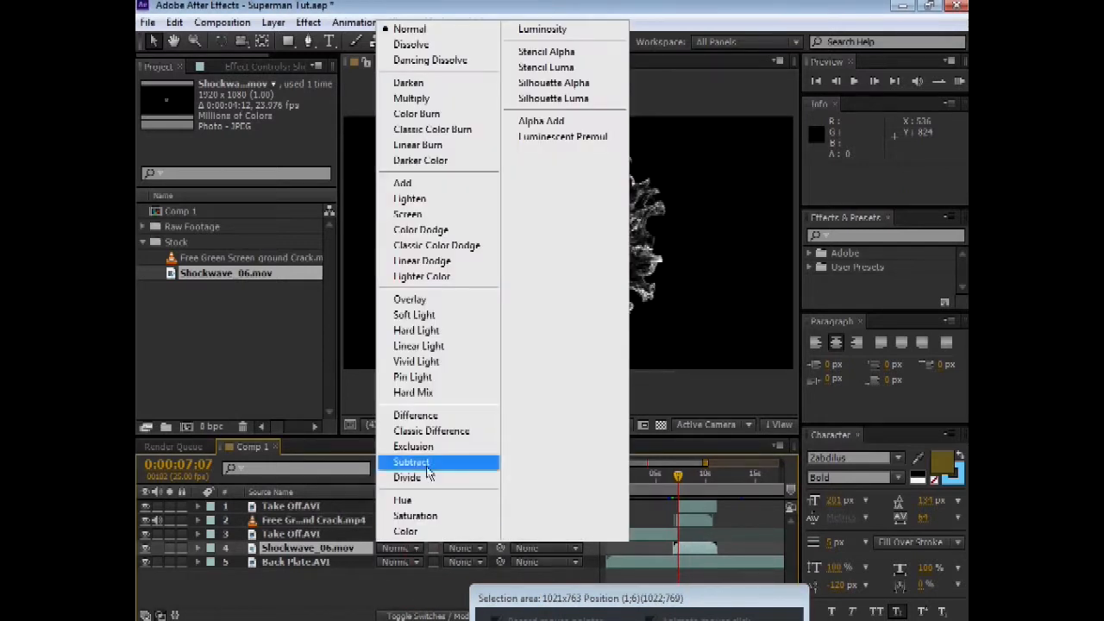
pyautogui.click(385, 188)
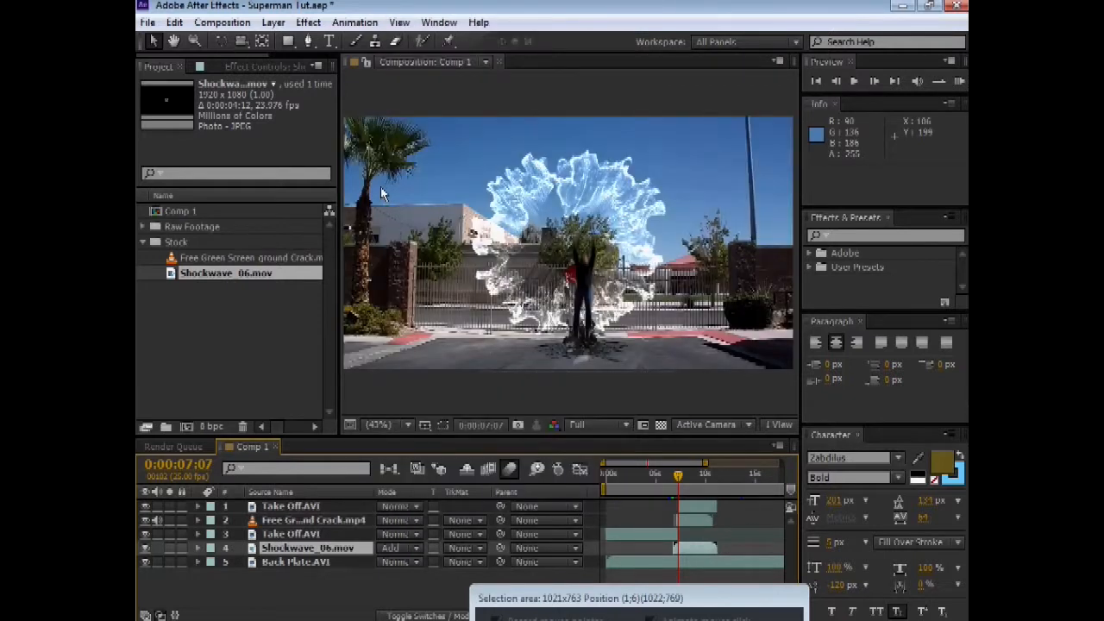
pyautogui.moveTo(671, 602); pyautogui.dragTo(424, 606)
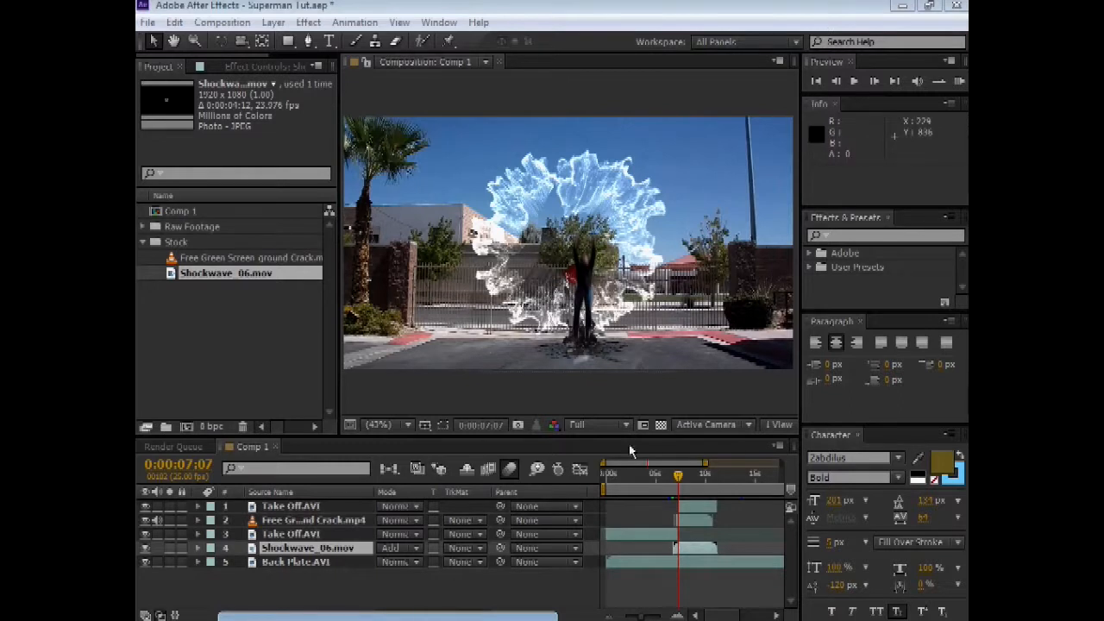
# - Make the shockwave a 3D layer and rotate it flat to an orientation of 270°, 0°, 0°
pyautogui.click(221, 43)
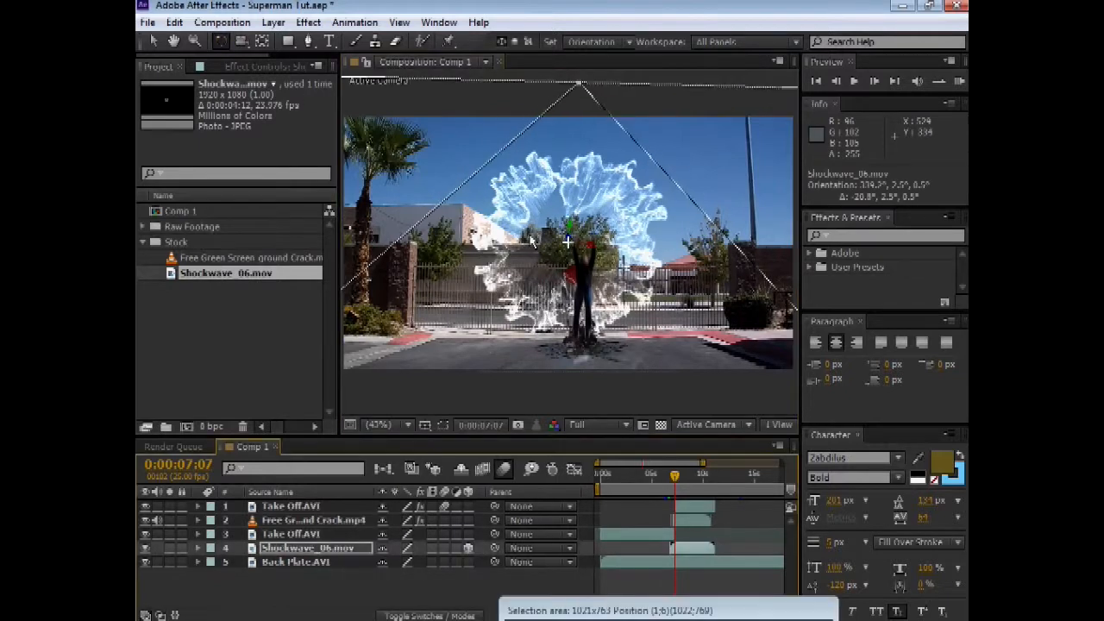
pyautogui.moveTo(532, 239); pyautogui.dragTo(530, 226)
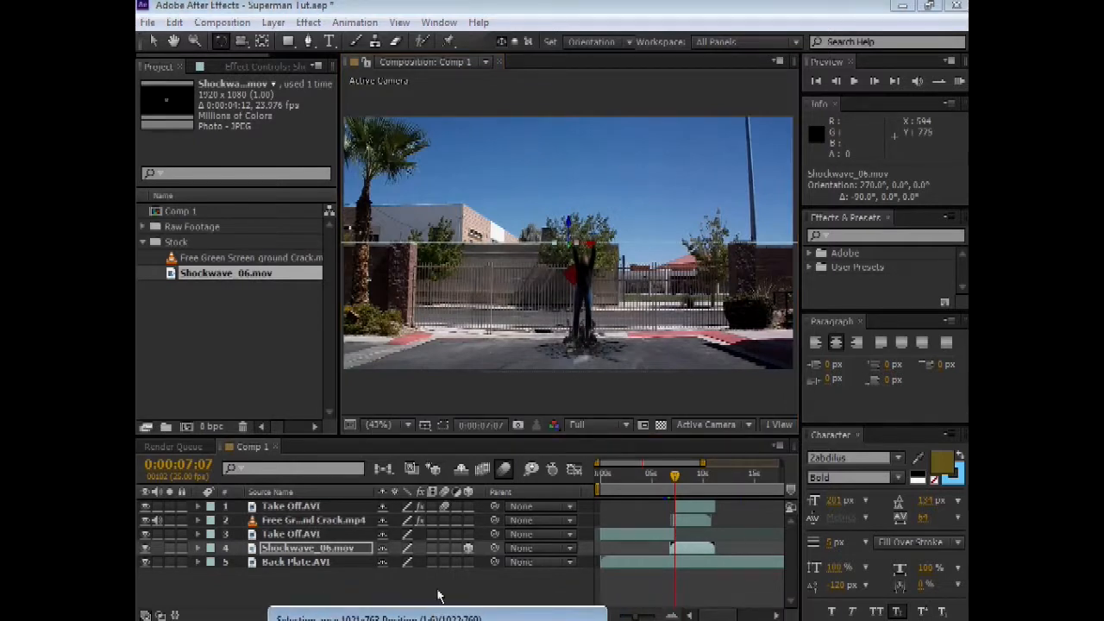
pyautogui.press('v')
# - Lower the shockwave onto the road at Y 636.4 and bring it forward to a Z position of -165
pyautogui.moveTo(568, 226); pyautogui.dragTo(570, 325)
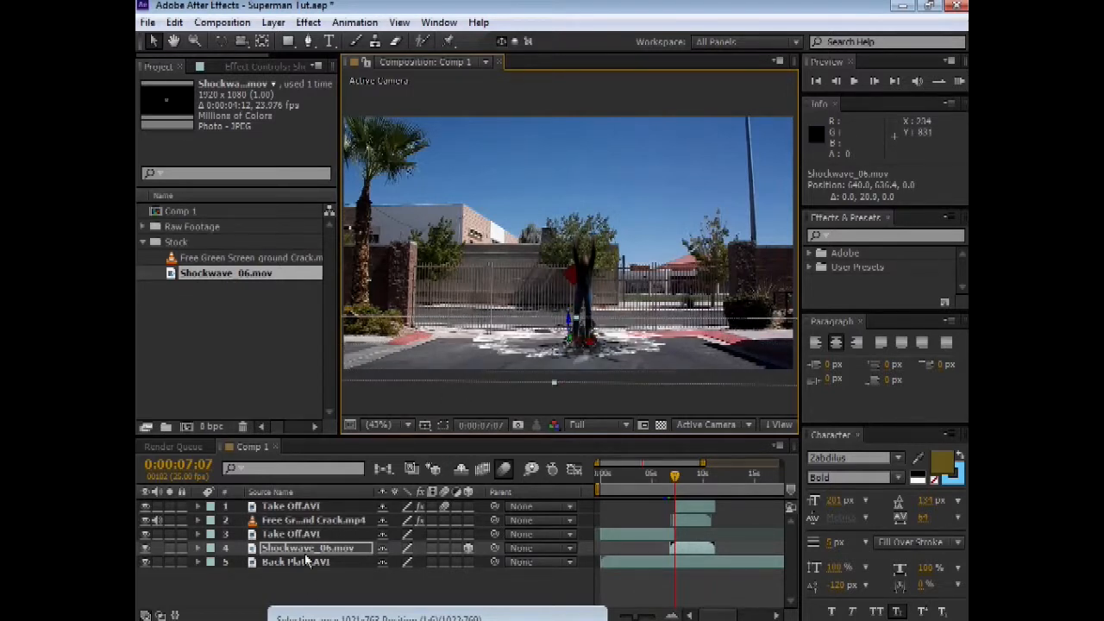
pyautogui.press('p')
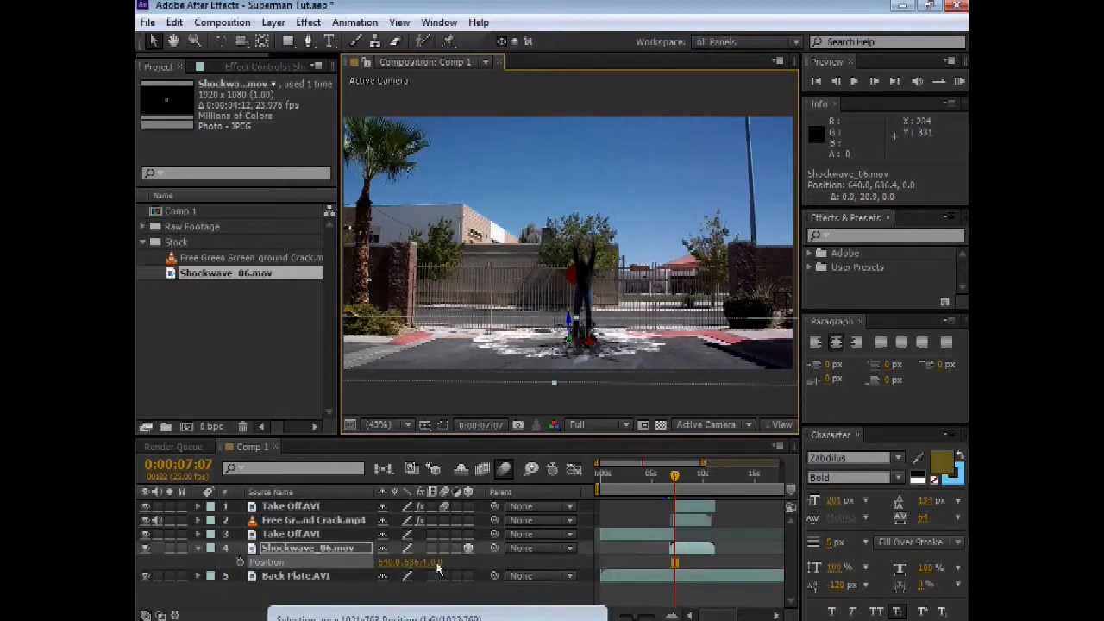
pyautogui.moveTo(439, 562)
pyautogui.mouseDown()
pyautogui.moveTo(450, 564)
pyautogui.moveTo(418, 575)
pyautogui.moveTo(449, 571)
pyautogui.moveTo(437, 574)
pyautogui.mouseUp()
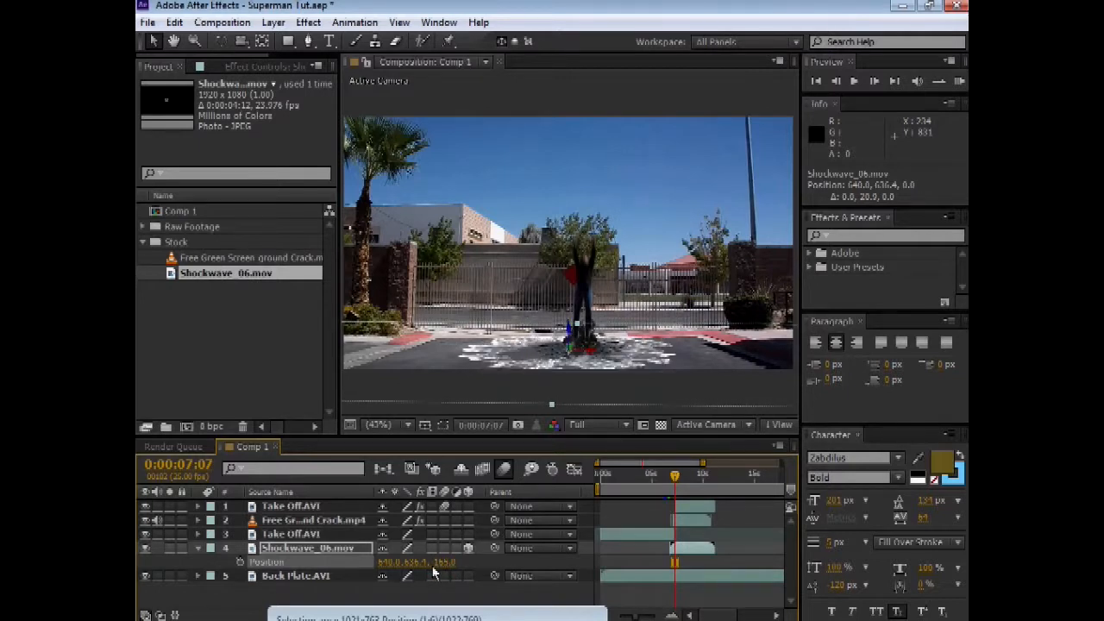
# - Scale the shockwave layer to 74% and centre it under the man at about 663.1, 636.4, -166.2
pyautogui.press('s')
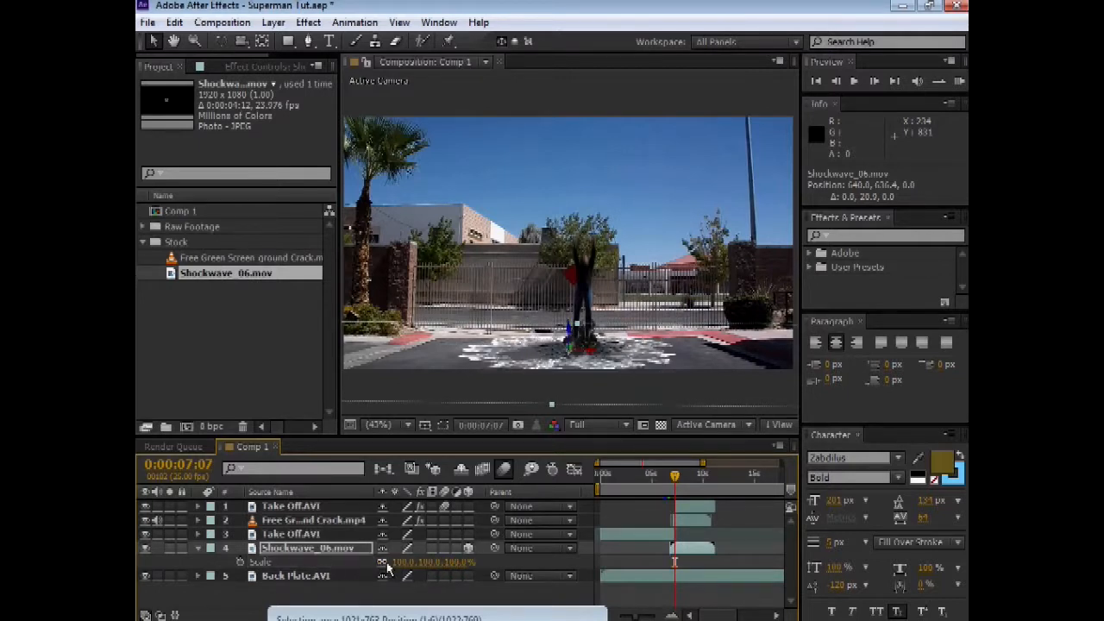
pyautogui.moveTo(401, 575); pyautogui.dragTo(397, 575)
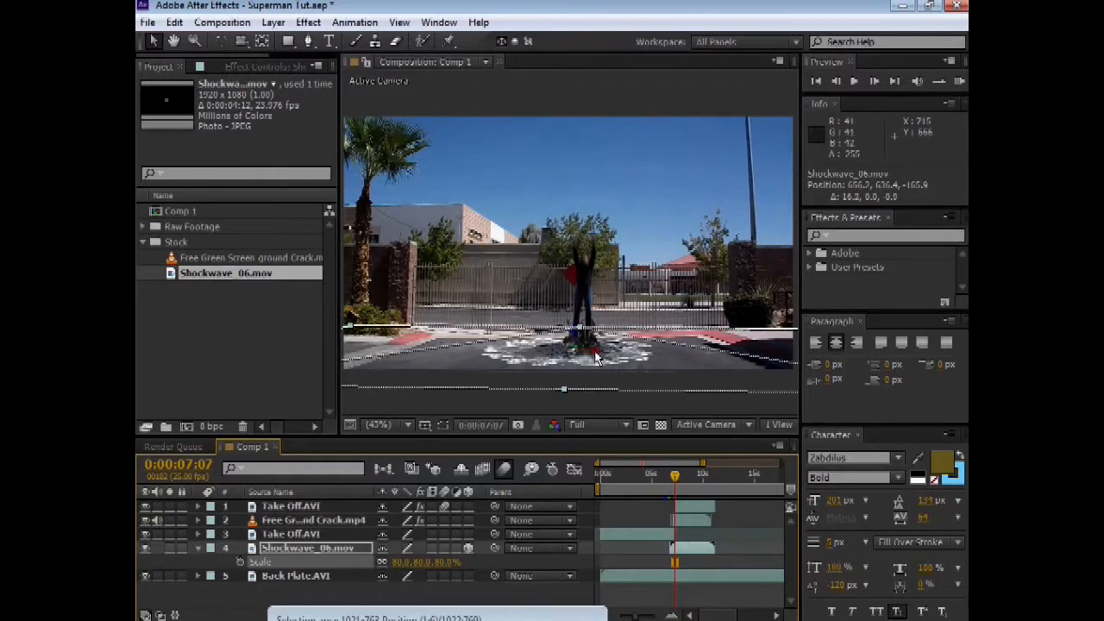
pyautogui.moveTo(592, 357); pyautogui.dragTo(603, 357)
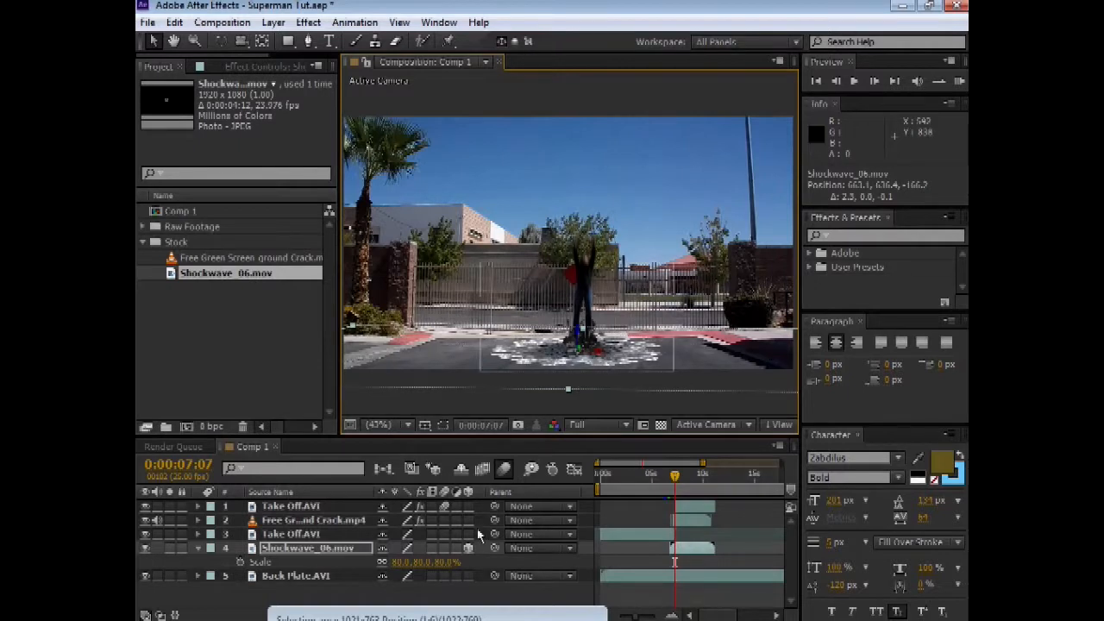
pyautogui.moveTo(449, 568); pyautogui.dragTo(445, 569)
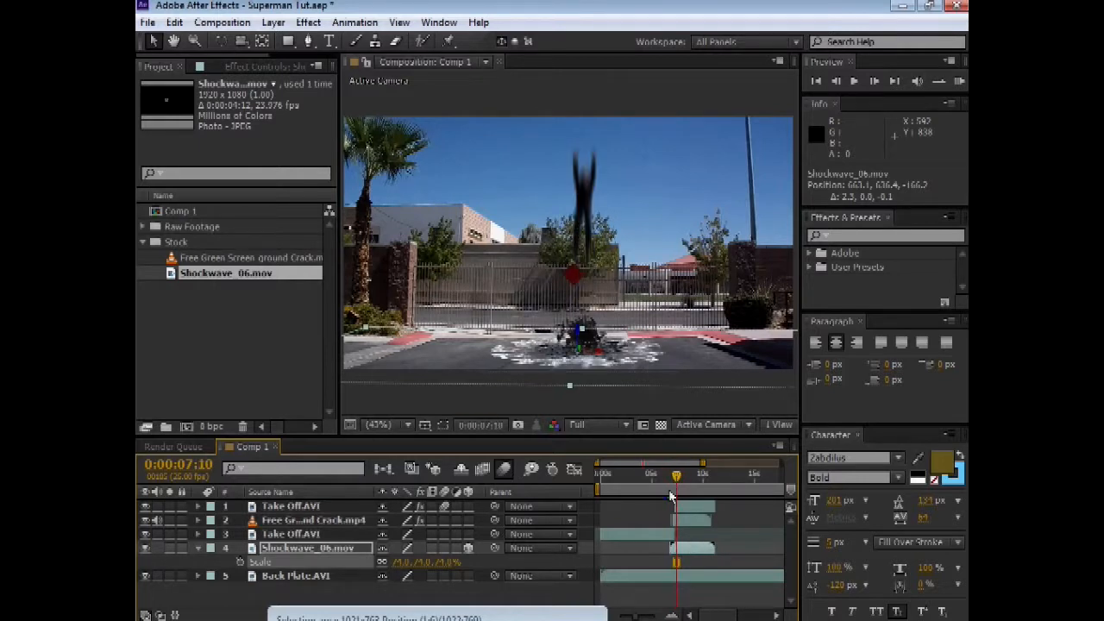
# - Preview the launch with the shockwave from 0:00:06:21 and again from 0:00:06:15, checking its timing and look
pyautogui.moveTo(679, 481); pyautogui.dragTo(673, 482)
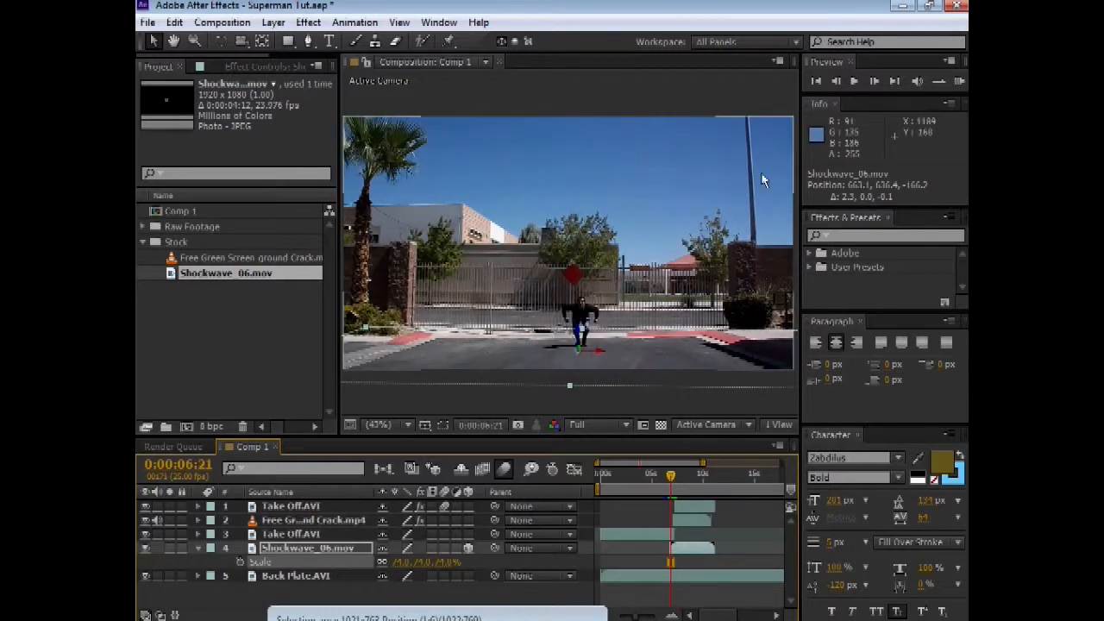
pyautogui.click(738, 512)
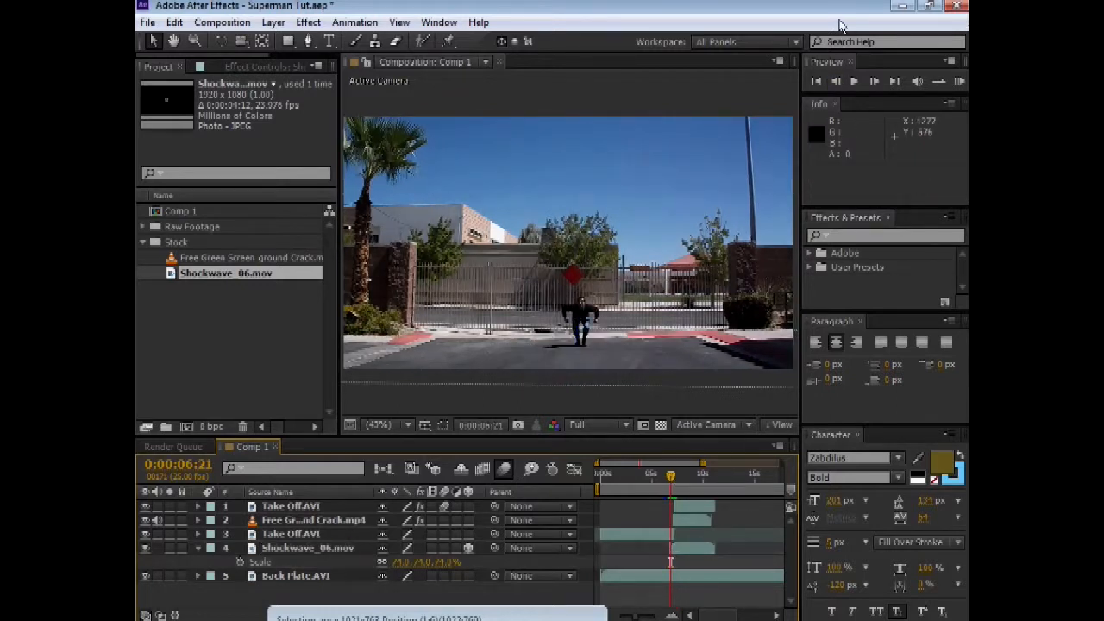
pyautogui.click(854, 81)
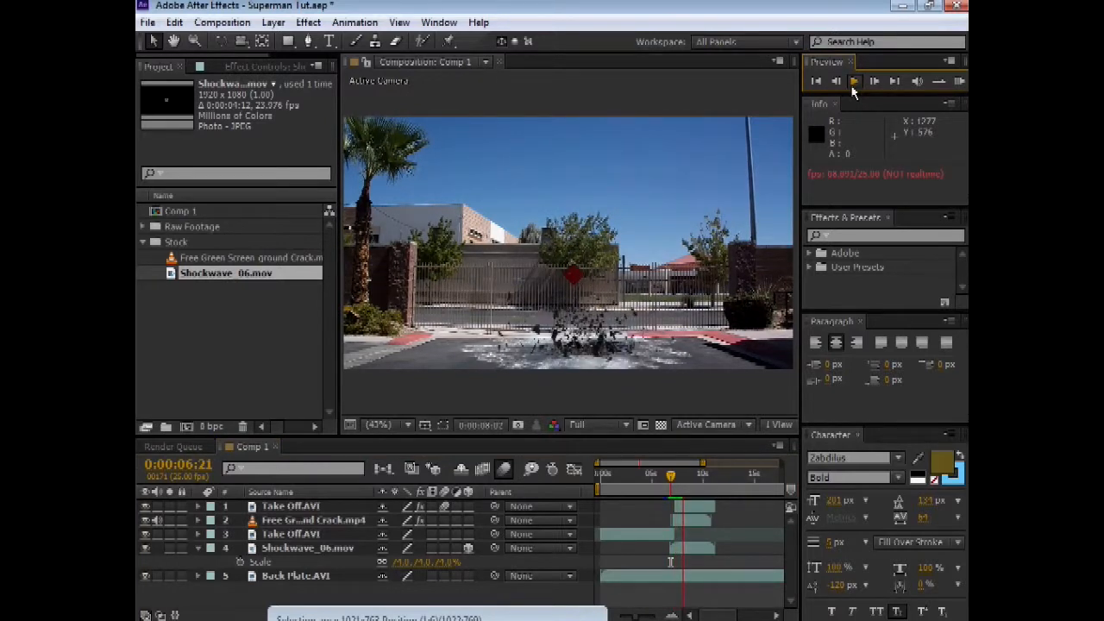
pyautogui.click(854, 83)
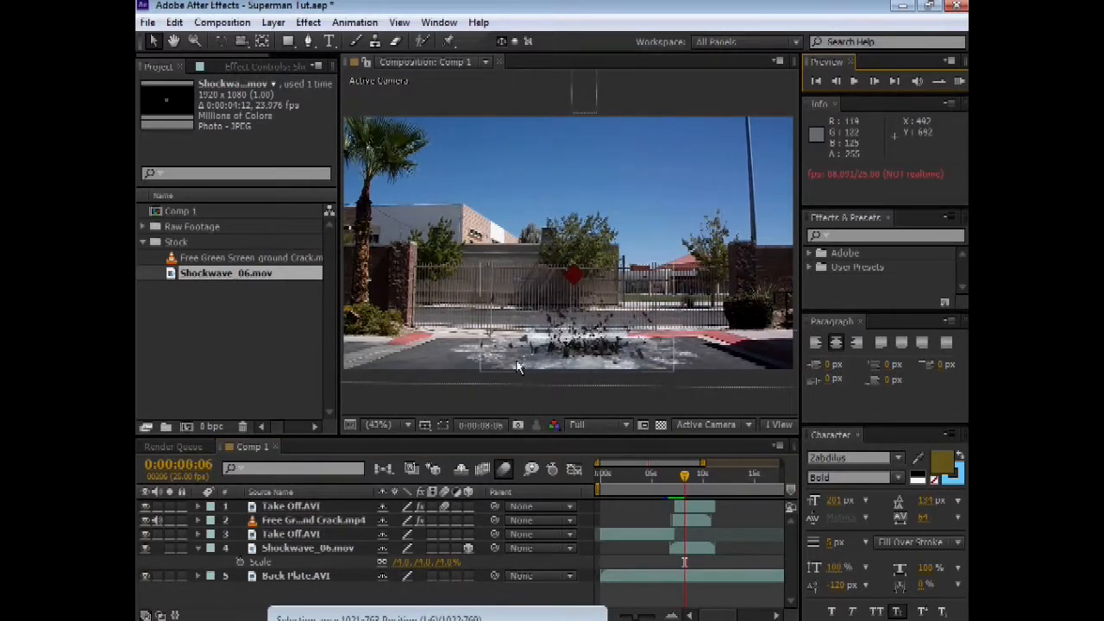
pyautogui.moveTo(681, 475); pyautogui.dragTo(667, 475)
pyautogui.click(854, 81)
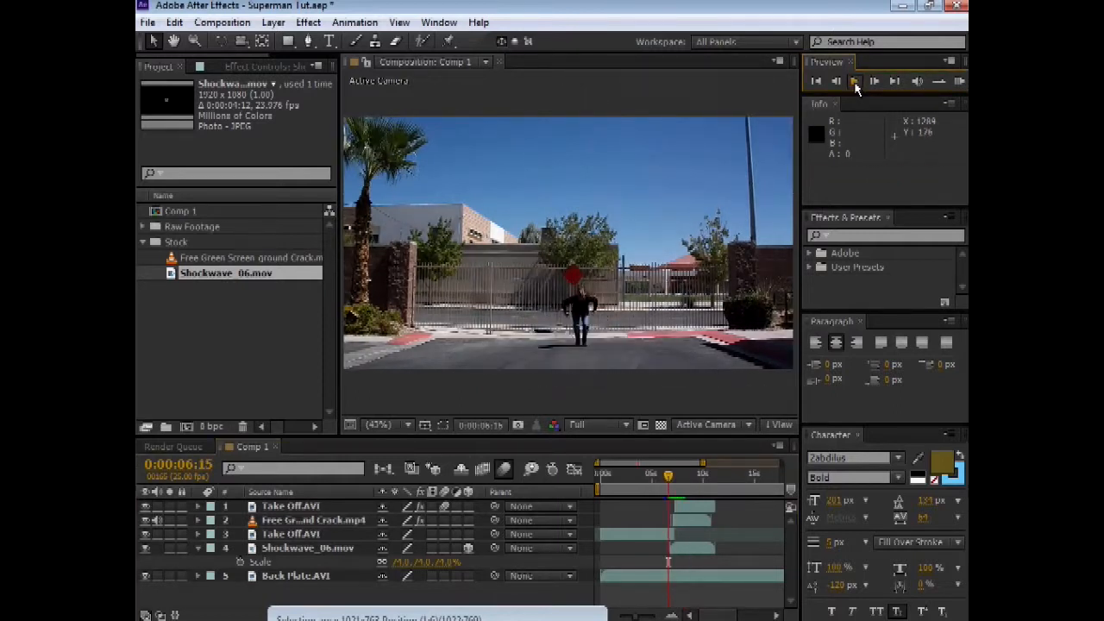
pyautogui.click(854, 82)
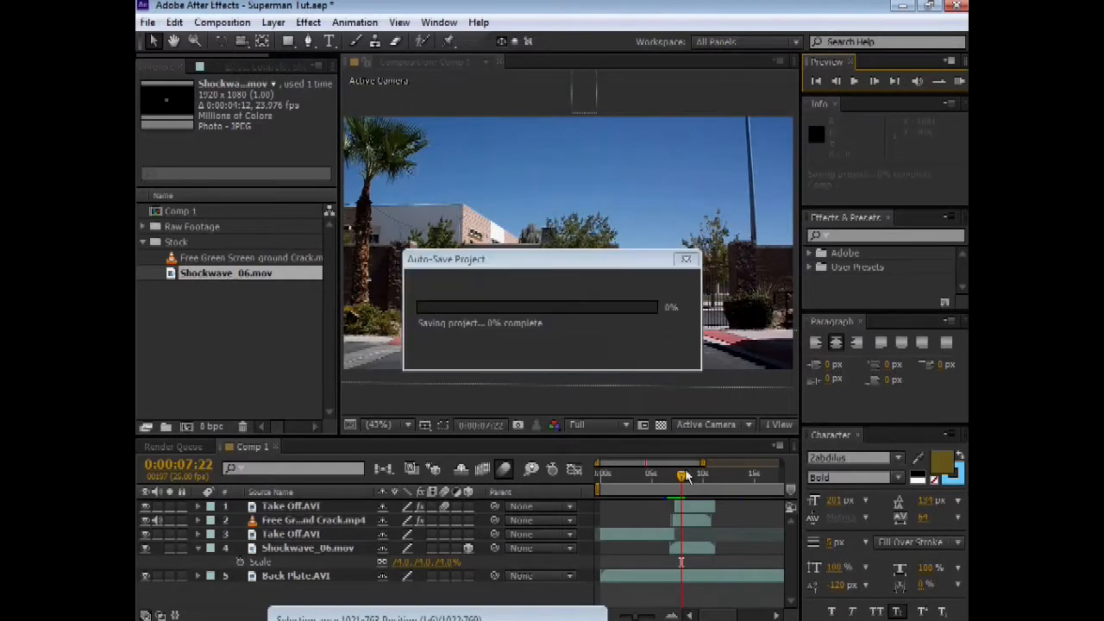
# - Keyframe the Shockwave_06.mov layer's opacity to fade from 100% at 0:00:07:18 to 1% at 0:00:08:01
pyautogui.moveTo(682, 477); pyautogui.dragTo(680, 477)
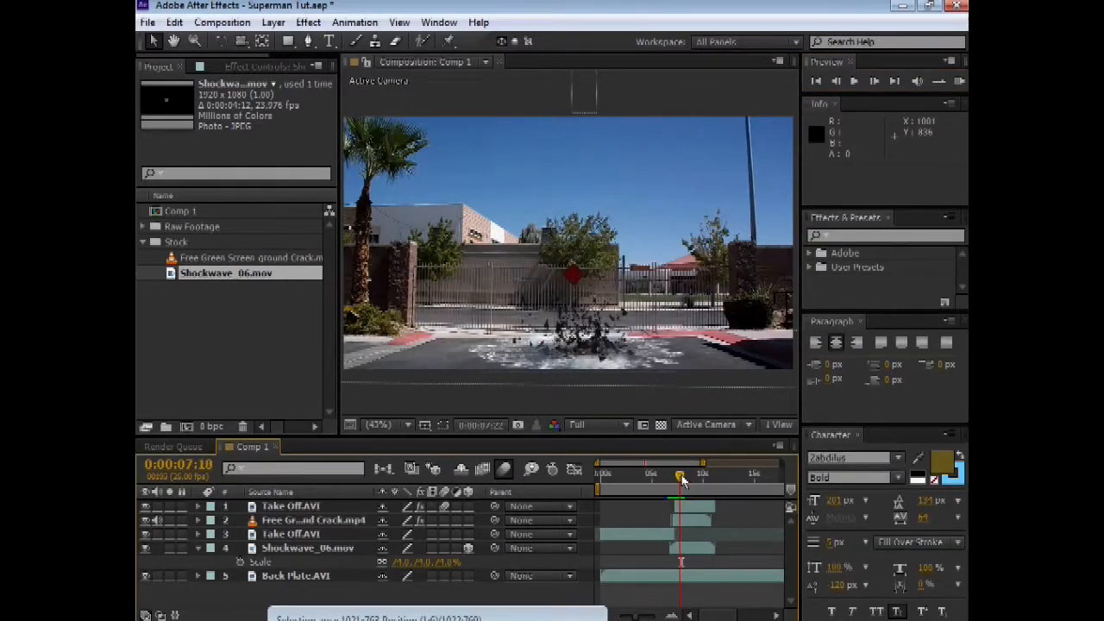
pyautogui.click(684, 558)
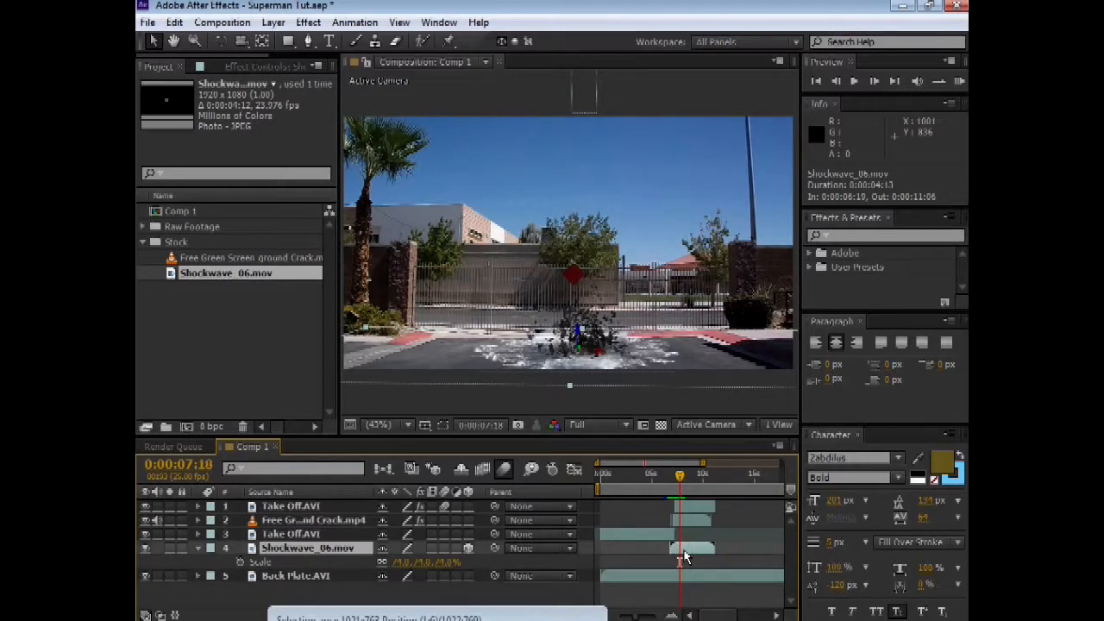
pyautogui.press('t')
pyautogui.click(242, 562)
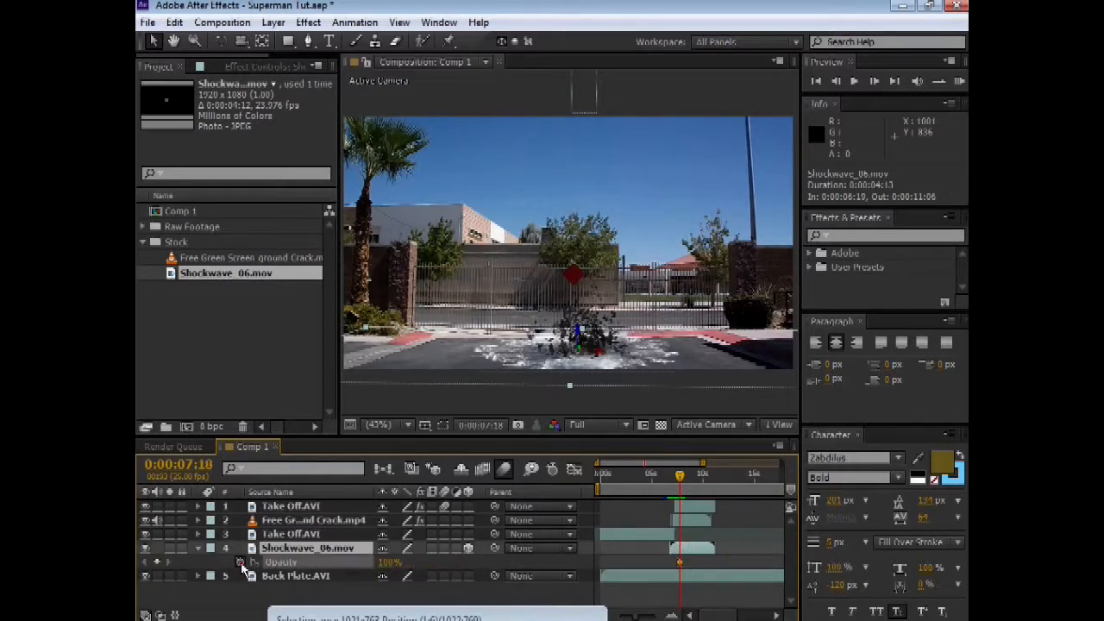
pyautogui.click(682, 483)
pyautogui.moveTo(682, 485); pyautogui.dragTo(686, 483)
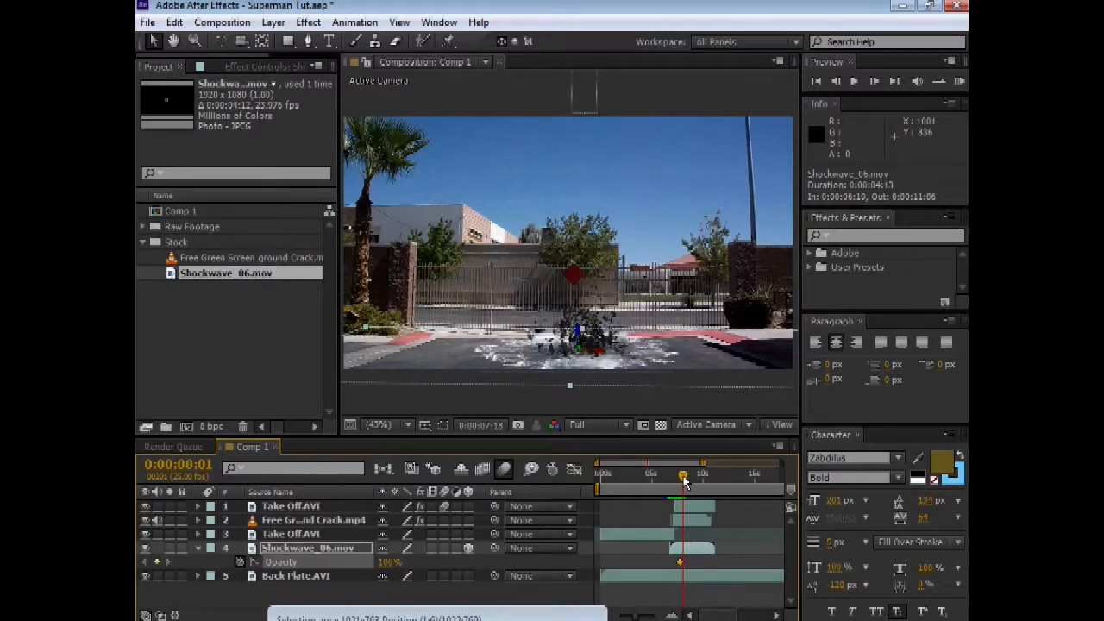
pyautogui.moveTo(390, 562); pyautogui.dragTo(212, 566)
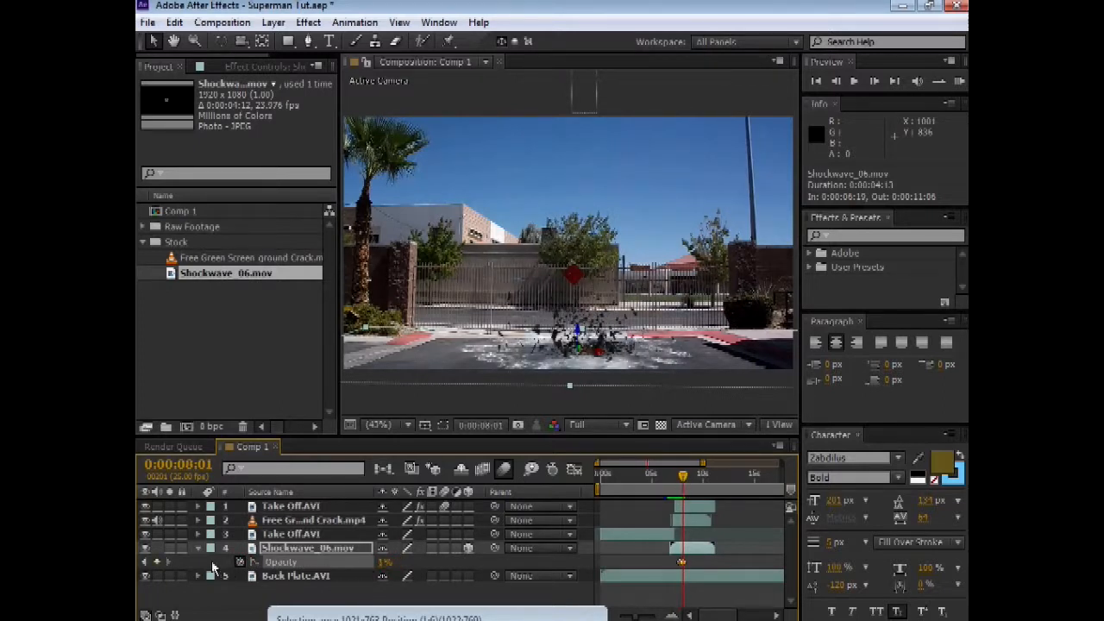
# - Preview the launch twice from 0:00:06:13 to check the shockwave's fade-out
pyautogui.moveTo(682, 476); pyautogui.dragTo(669, 482)
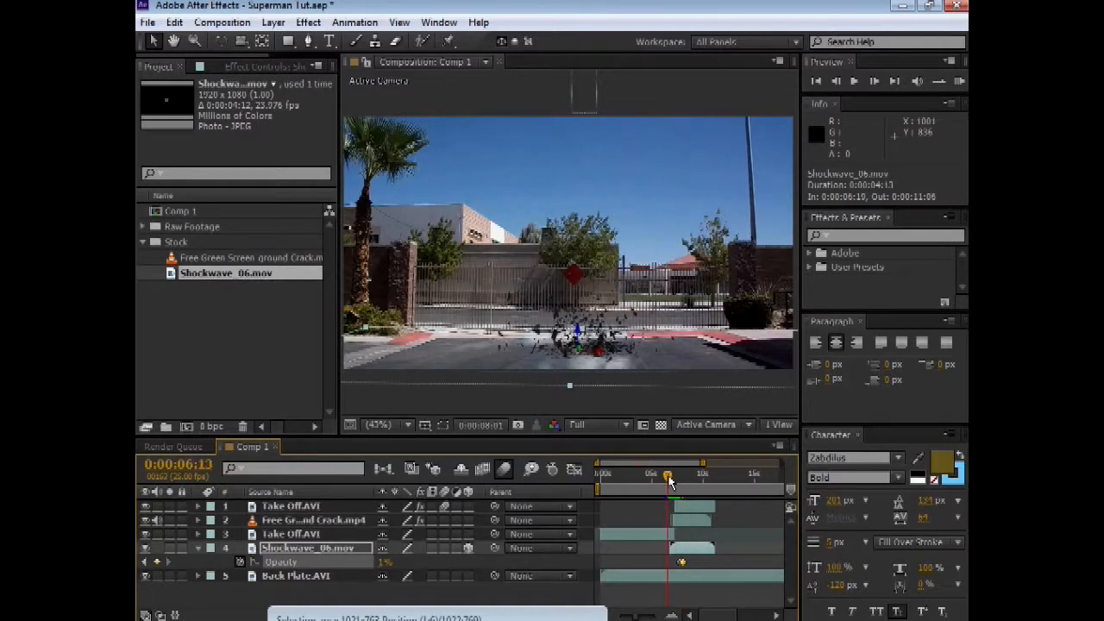
pyautogui.click(855, 81)
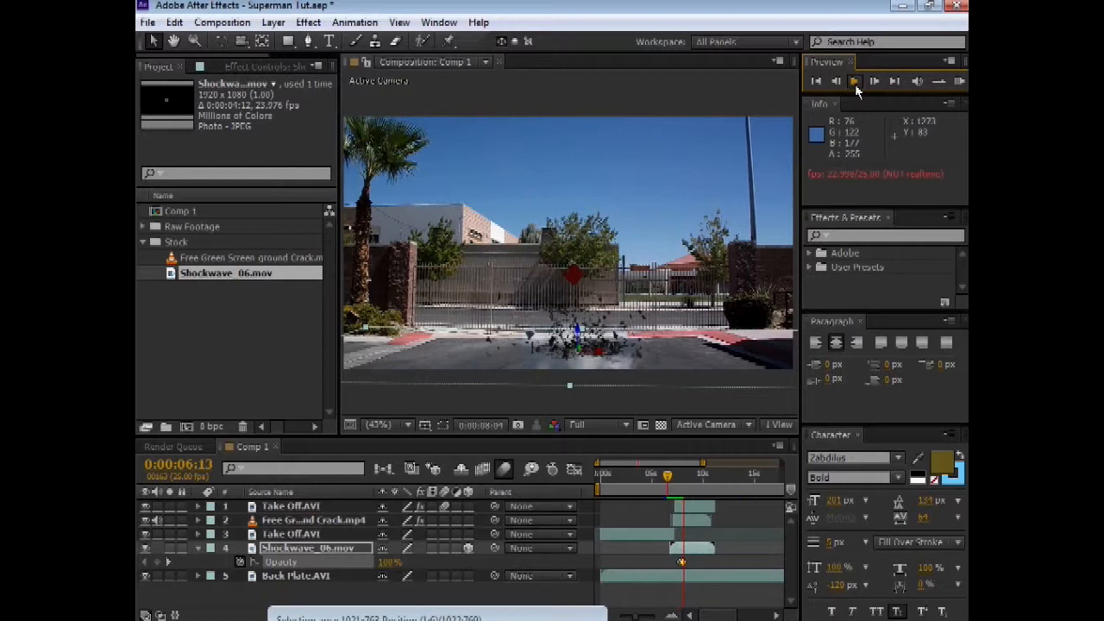
pyautogui.moveTo(685, 489); pyautogui.dragTo(667, 484)
pyautogui.click(854, 81)
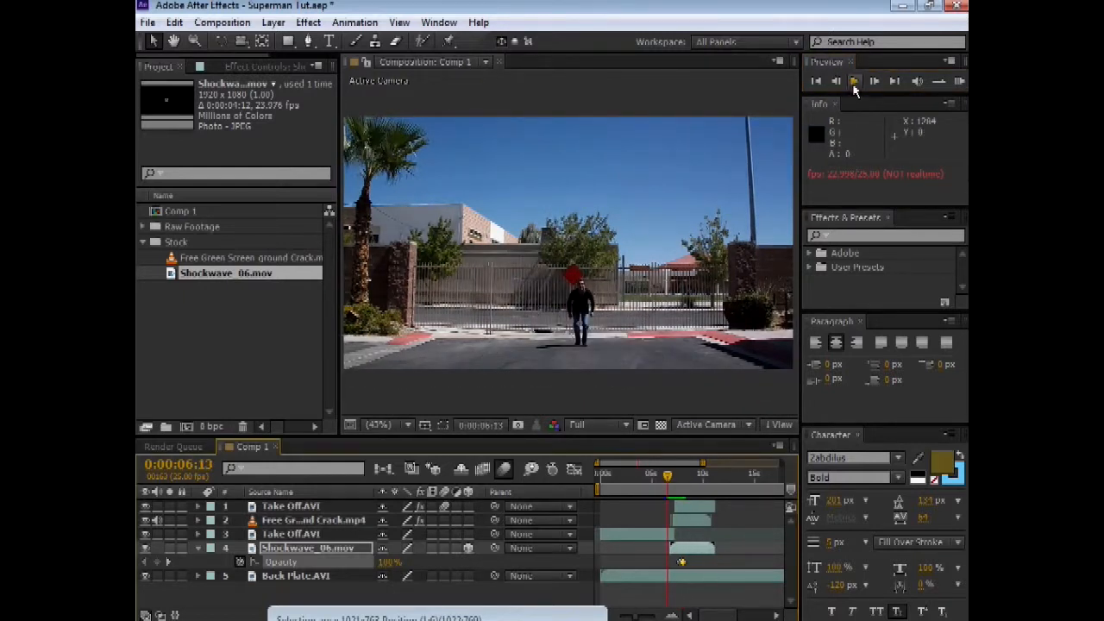
pyautogui.click(854, 84)
# - Enable time remapping on the Shockwave_06.mov layer
pyautogui.moveTo(685, 480); pyautogui.dragTo(678, 479)
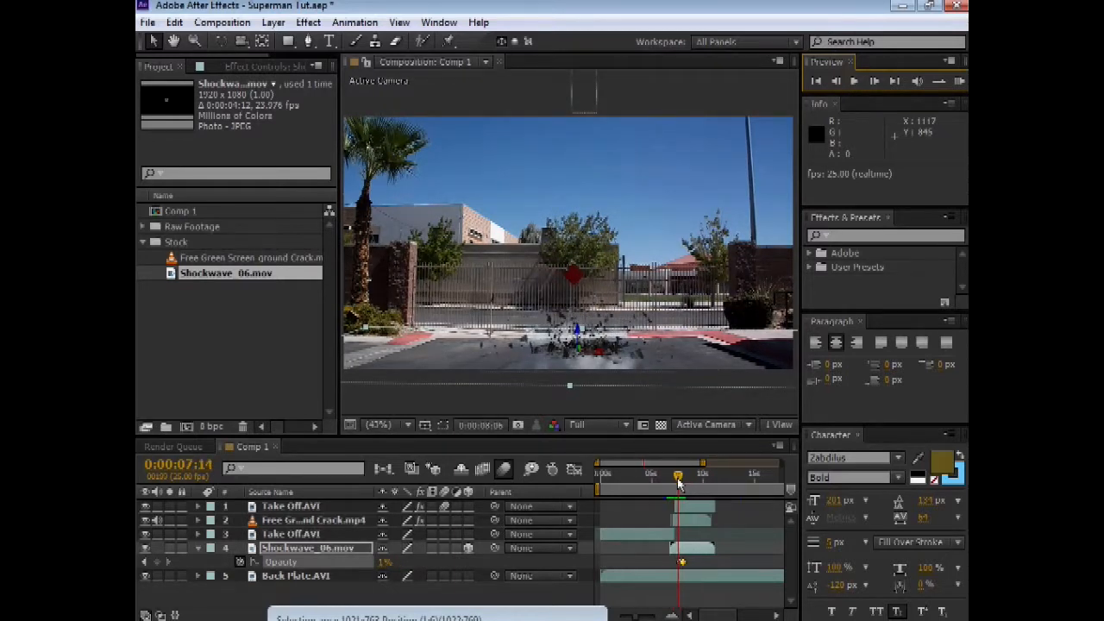
pyautogui.click(199, 549)
pyautogui.click(282, 552)
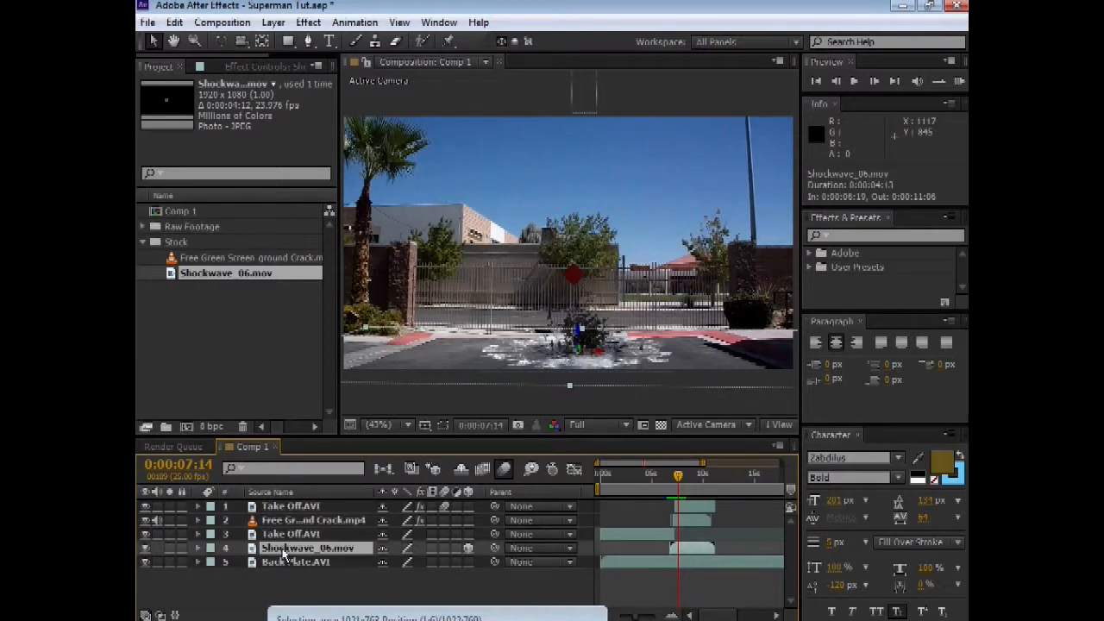
pyautogui.rightClick(282, 552)
pyautogui.moveTo(312, 113)
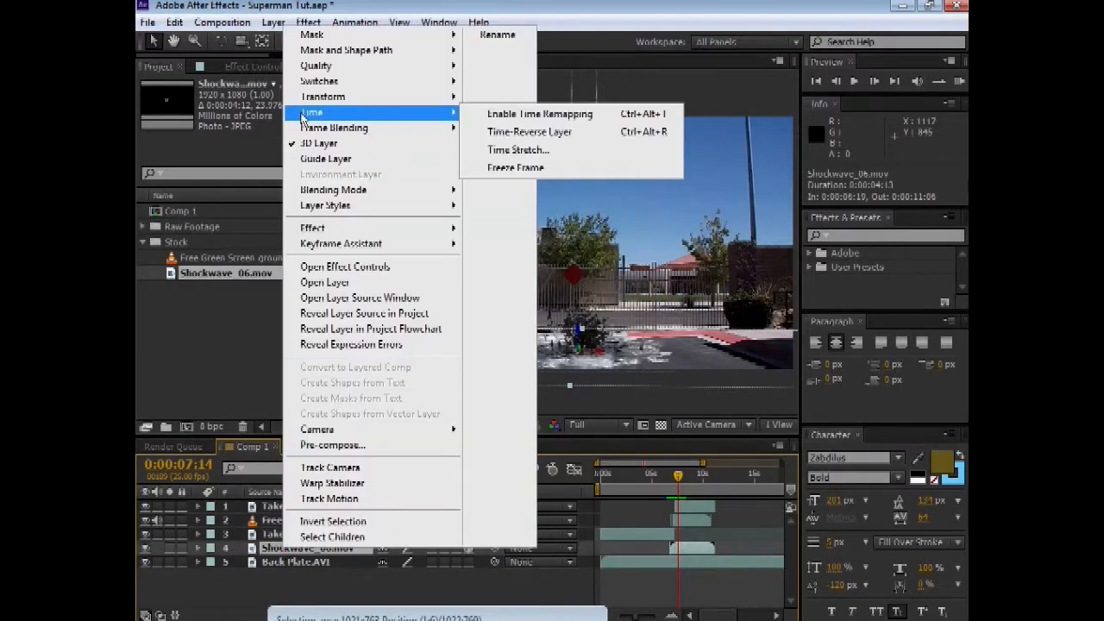
pyautogui.click(515, 118)
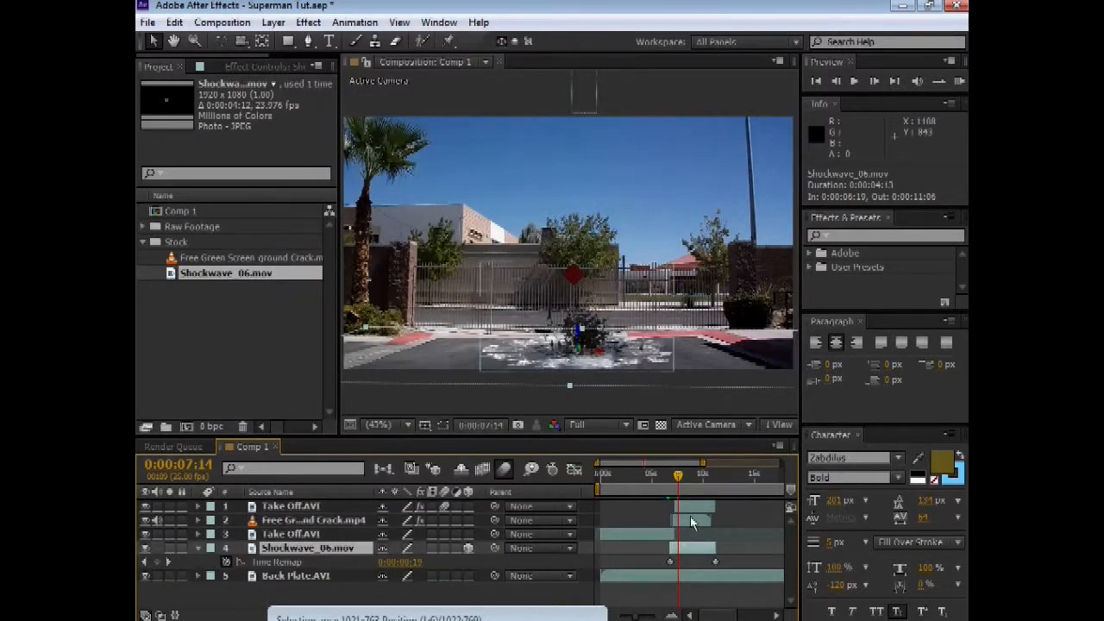
# - Speed up the shockwave by moving its ending time-remap keyframe to 0:00:09:19, and preview it from 0:00:06:19
pyautogui.moveTo(715, 563); pyautogui.dragTo(698, 564)
pyautogui.moveTo(679, 478); pyautogui.dragTo(672, 479)
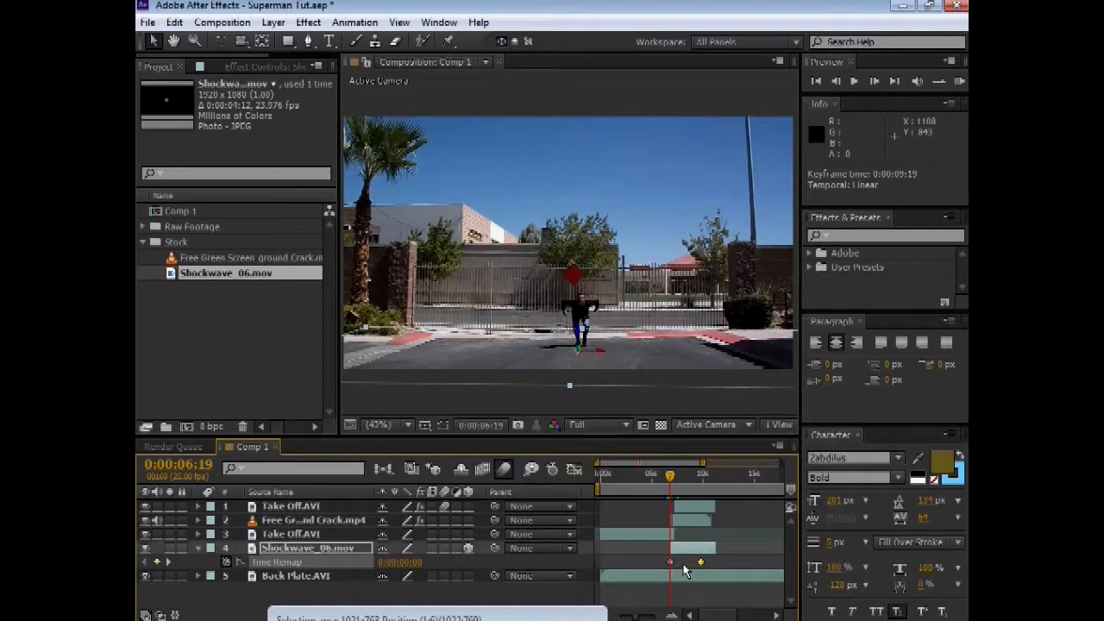
pyautogui.click(853, 81)
pyautogui.click(852, 81)
# - Move the shockwave's ending time-remap keyframe earlier to 0:00:08:14 and preview the result from 0:00:06:19
pyautogui.click(699, 562)
pyautogui.moveTo(700, 564); pyautogui.dragTo(688, 562)
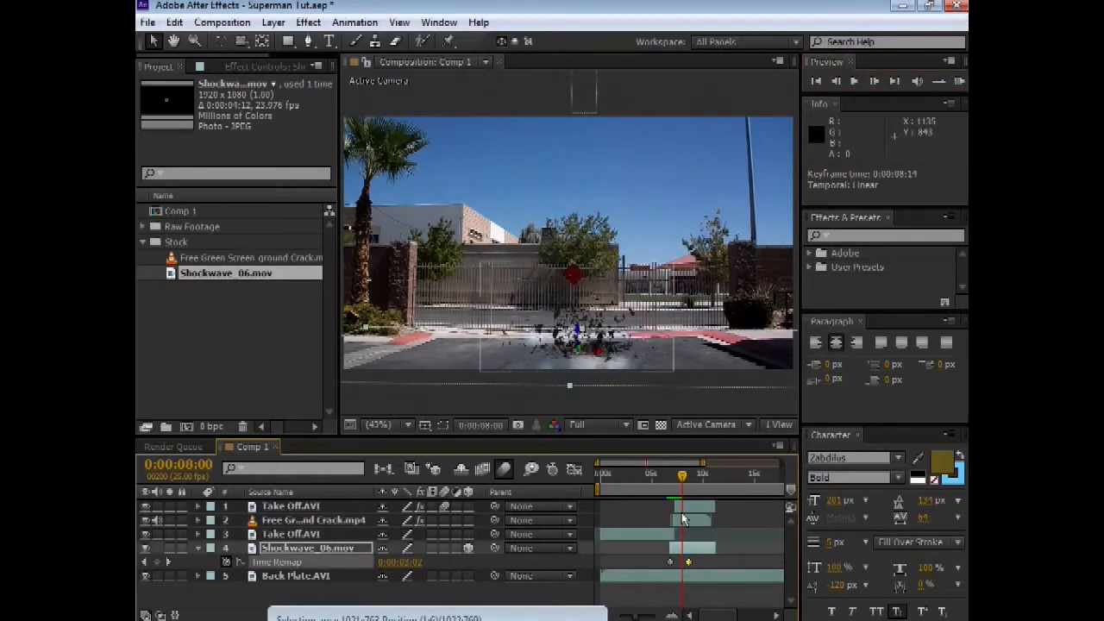
pyautogui.moveTo(681, 475); pyautogui.dragTo(670, 475)
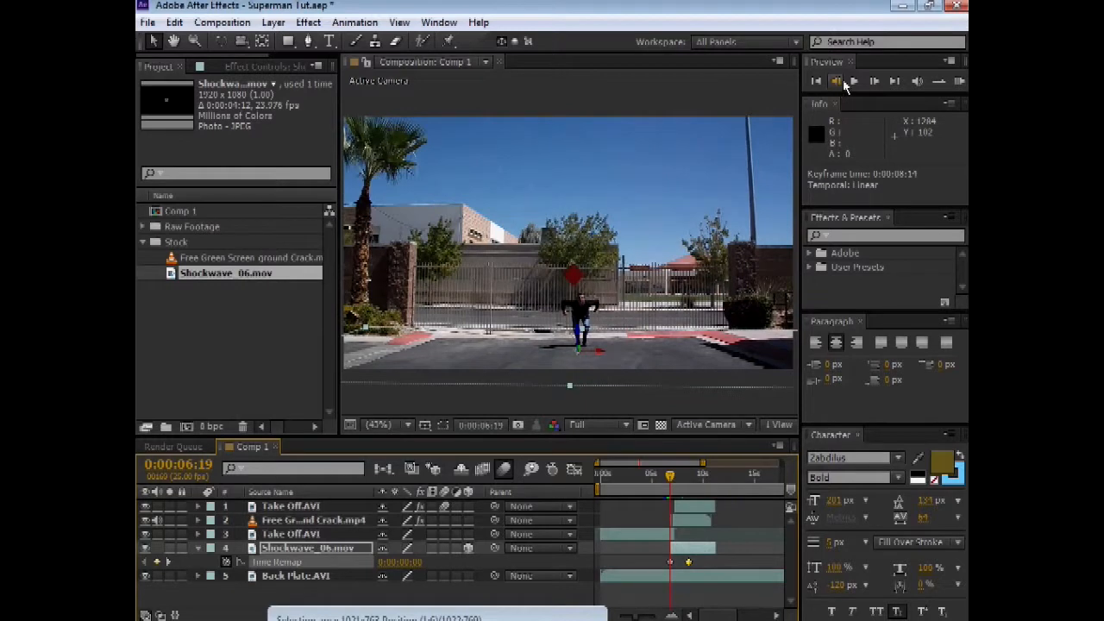
pyautogui.click(852, 80)
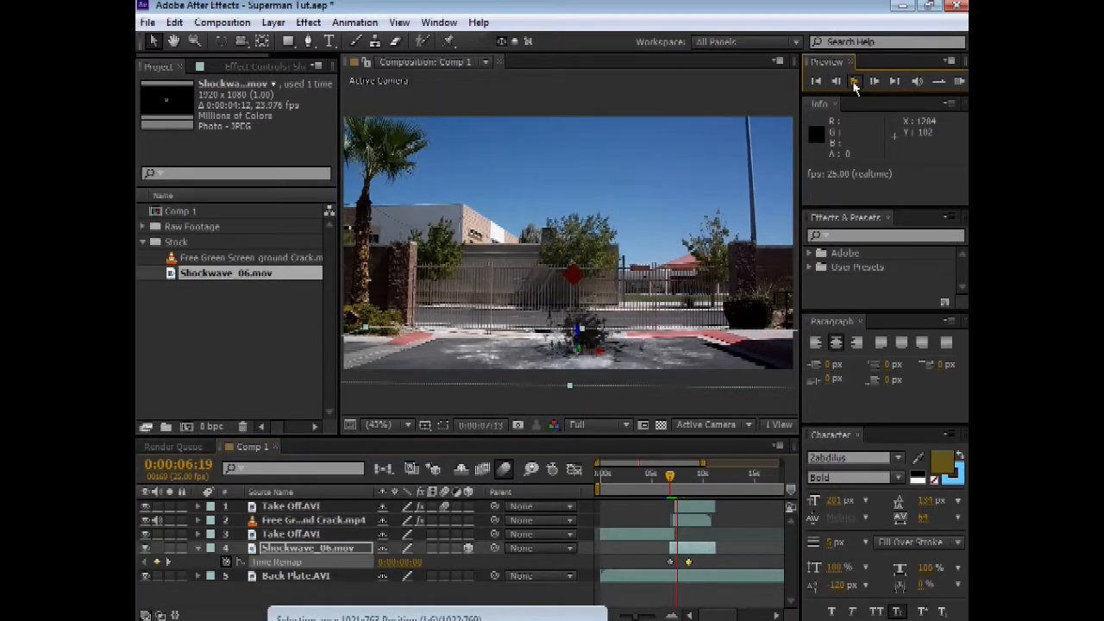
pyautogui.click(853, 81)
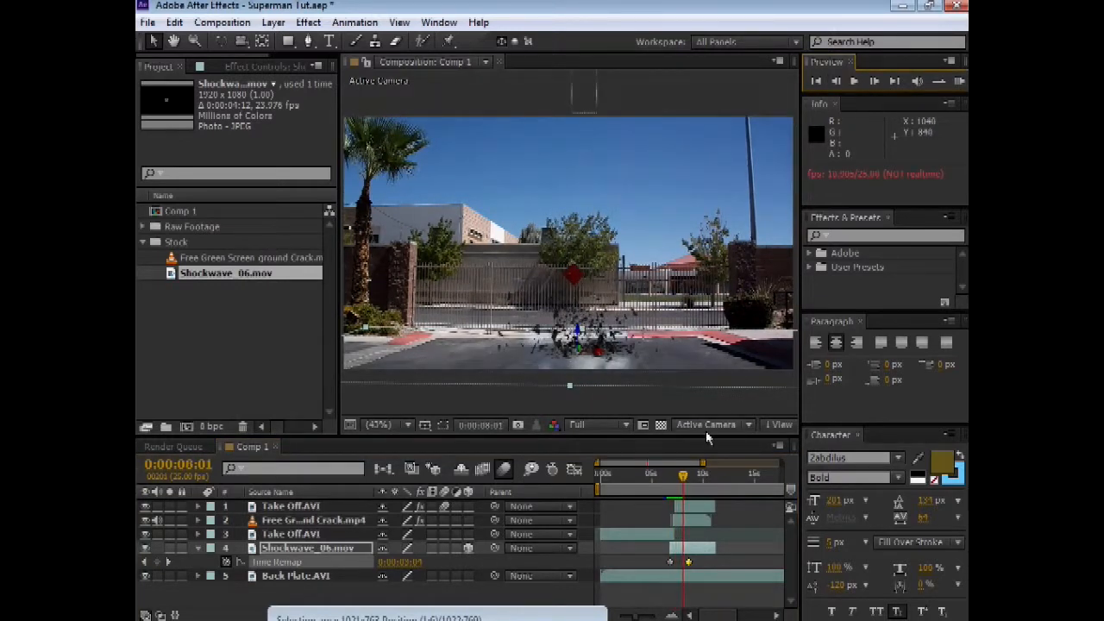
# - Try the shockwave's ending time-remap keyframe at 0:00:07:19 and preview the faster playback
pyautogui.moveTo(689, 562); pyautogui.dragTo(680, 568)
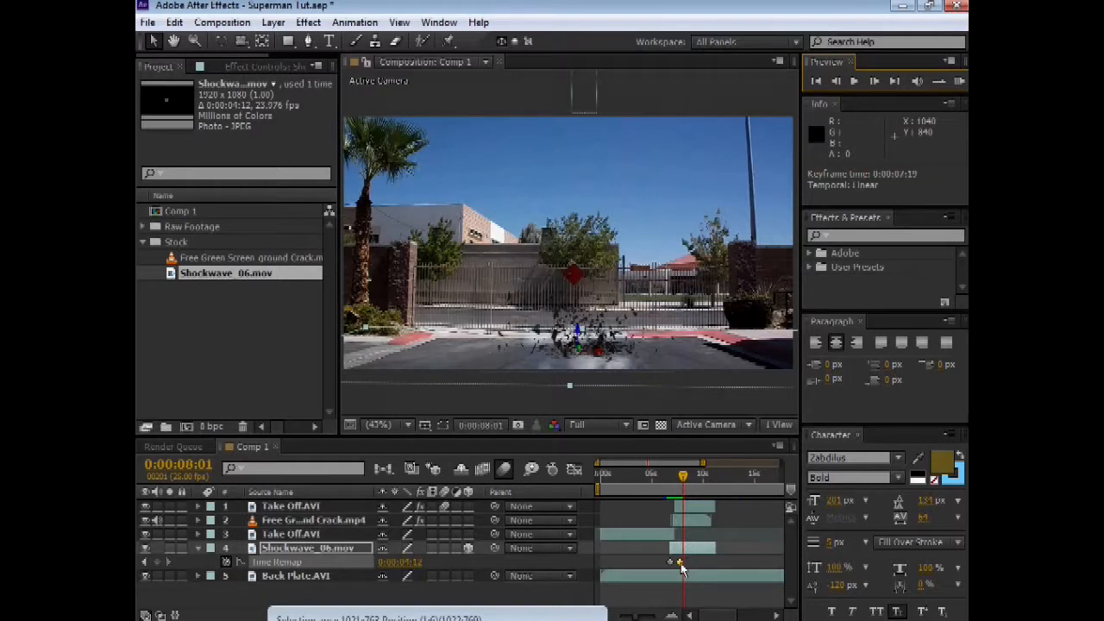
pyautogui.moveTo(682, 479); pyautogui.dragTo(670, 479)
pyautogui.click(856, 81)
pyautogui.click(853, 83)
# - Set the shockwave's ending time-remap keyframe to 0:00:08:02 and preview the launch from 0:00:06:09 and 0:00:06:19
pyautogui.moveTo(680, 564); pyautogui.dragTo(684, 565)
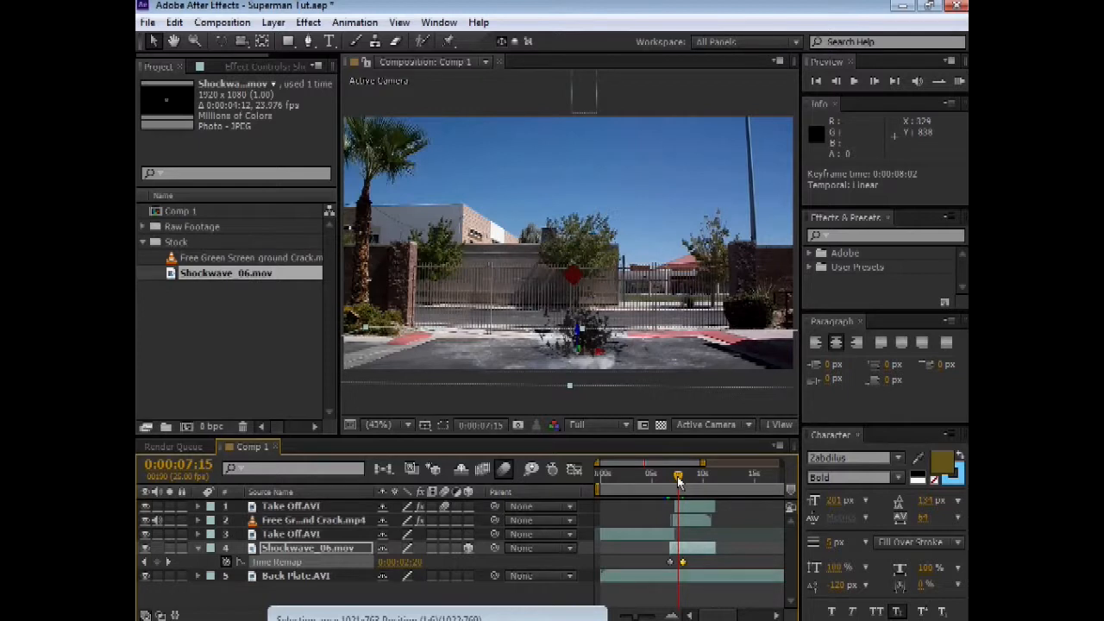
pyautogui.moveTo(679, 479); pyautogui.dragTo(666, 479)
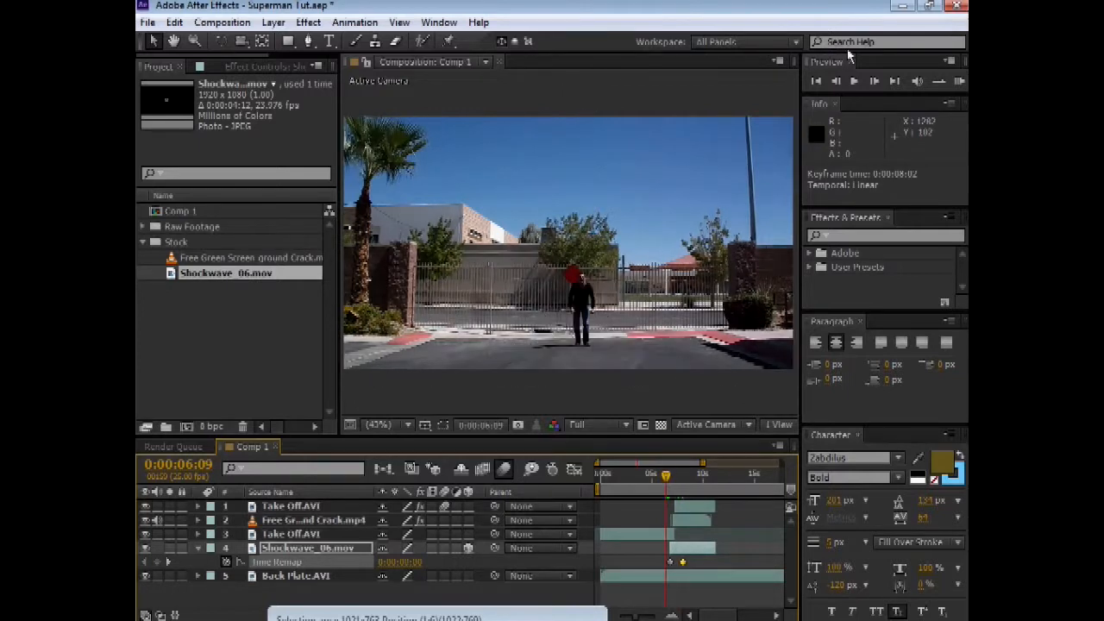
pyautogui.click(852, 84)
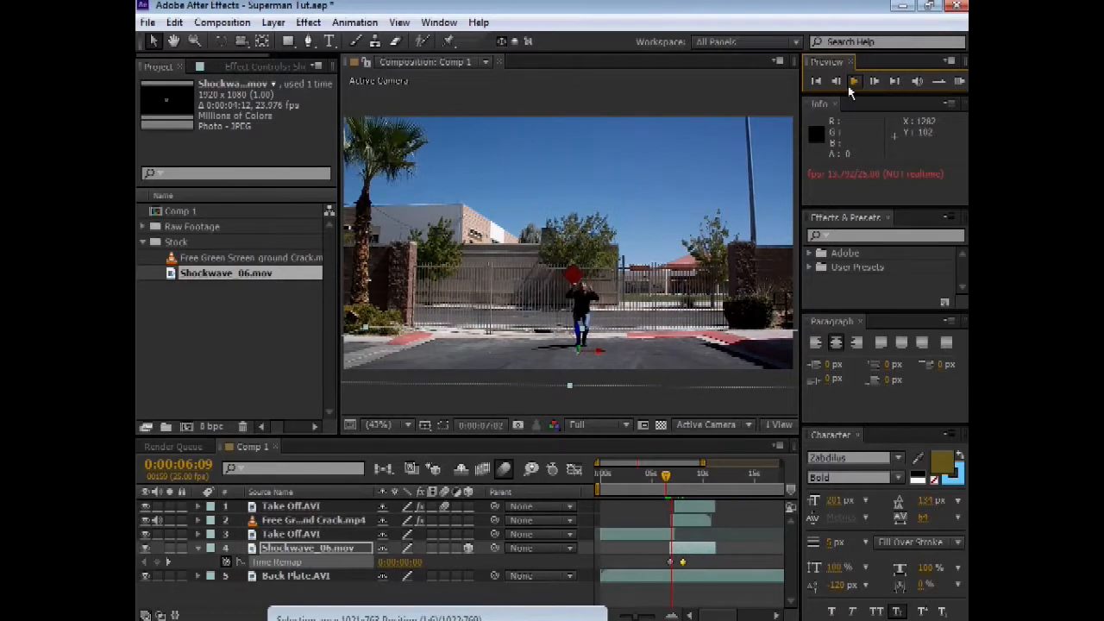
pyautogui.click(850, 85)
pyautogui.moveTo(678, 480); pyautogui.dragTo(670, 480)
pyautogui.click(852, 83)
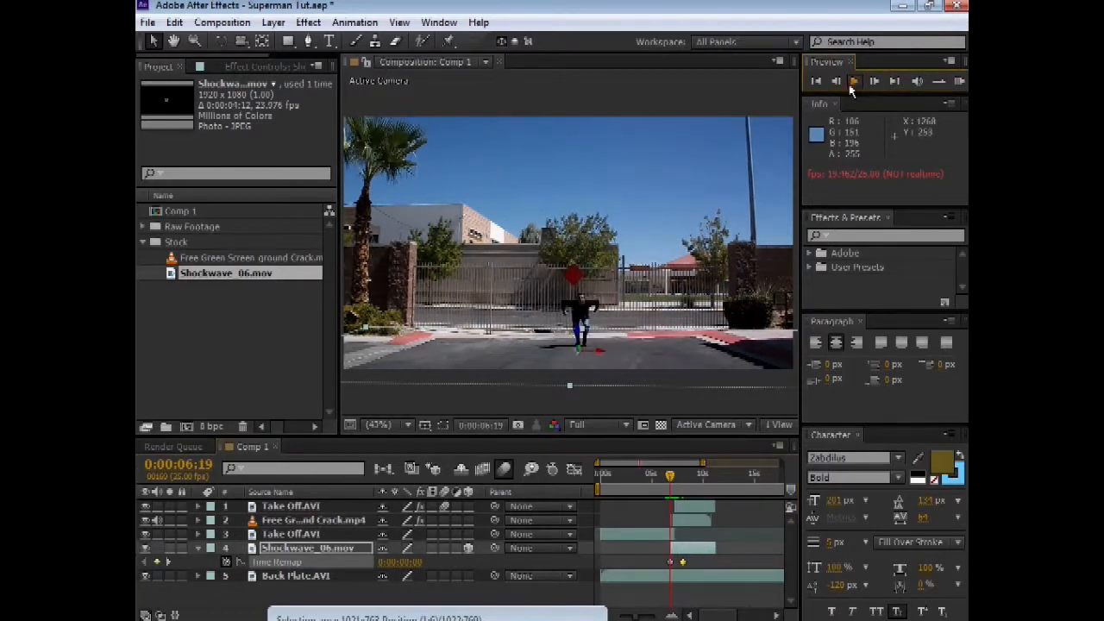
pyautogui.click(850, 88)
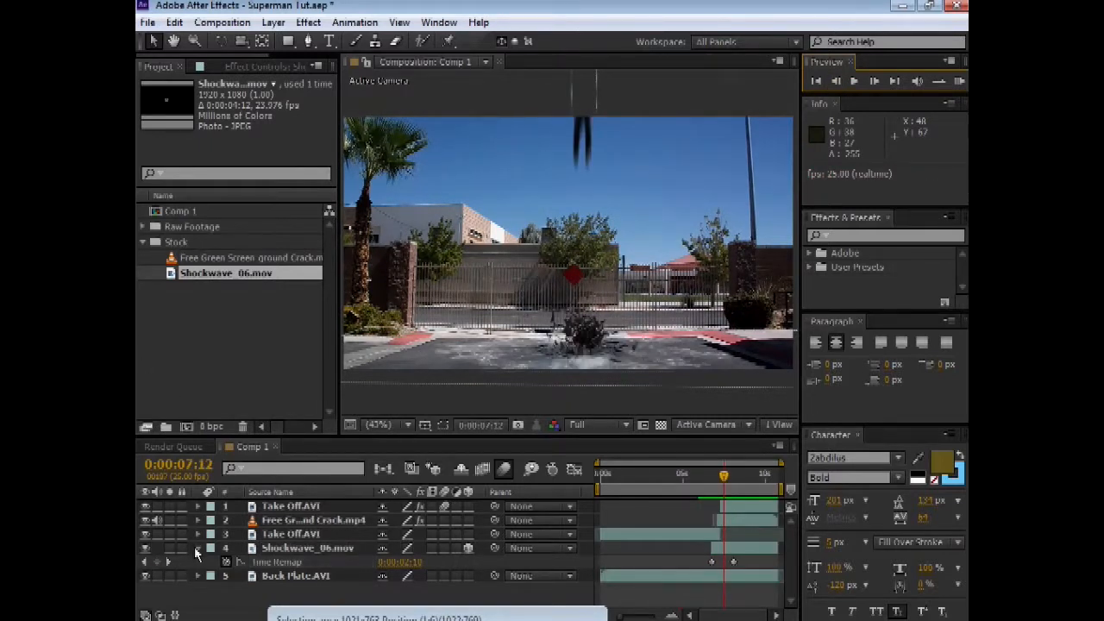
# - Add a black 1280 x 720 px solid above all layers in Comp 1 and save the project
pyautogui.click(196, 548)
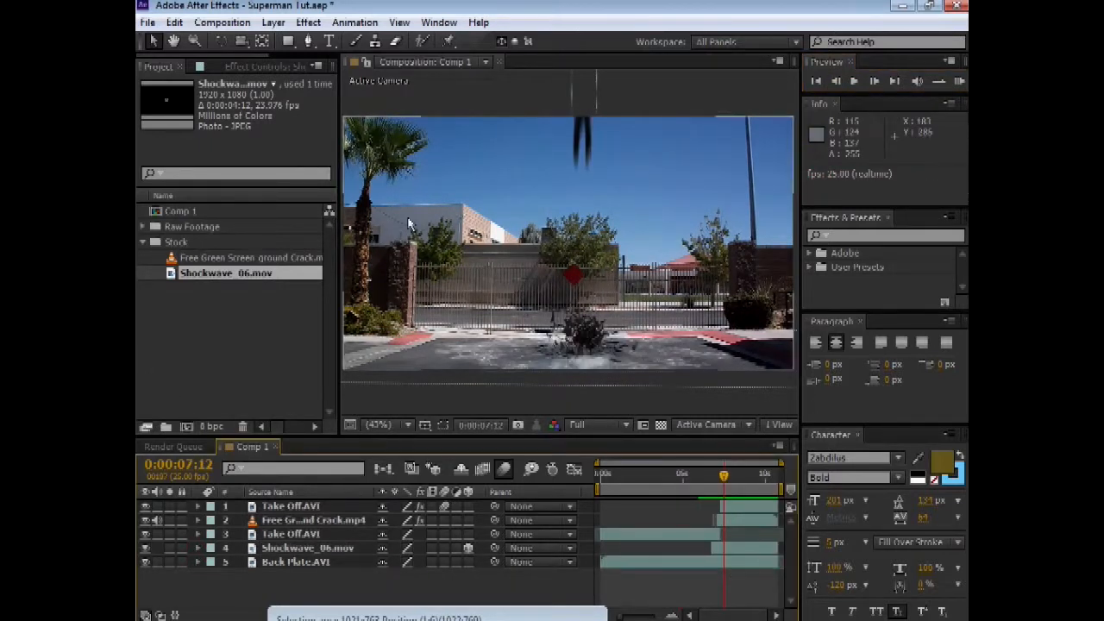
pyautogui.rightClick(261, 592)
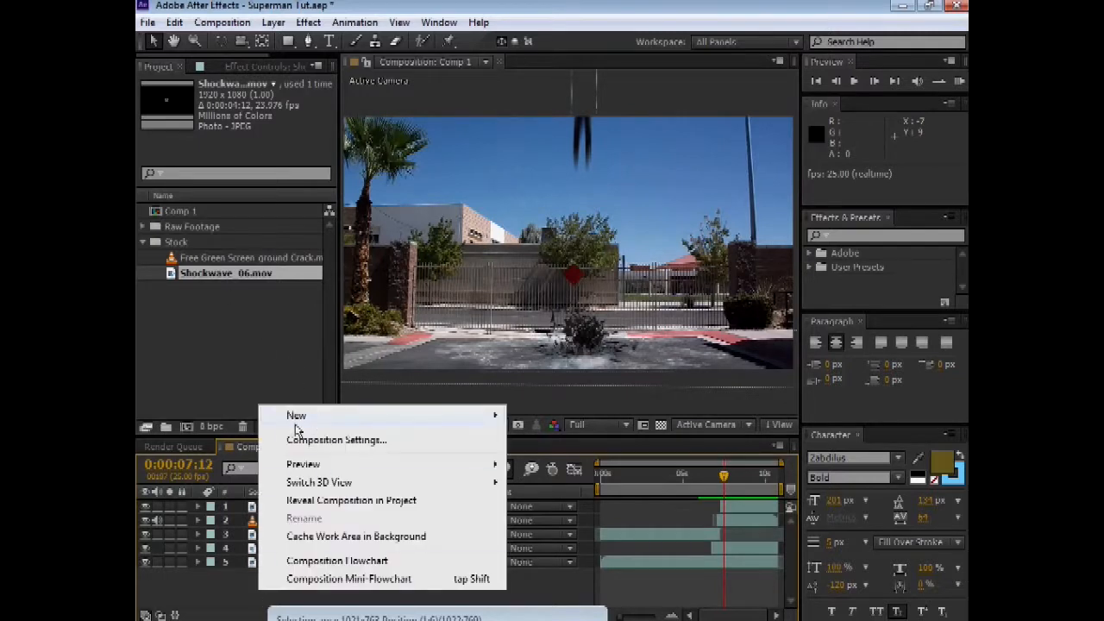
pyautogui.moveTo(302, 422)
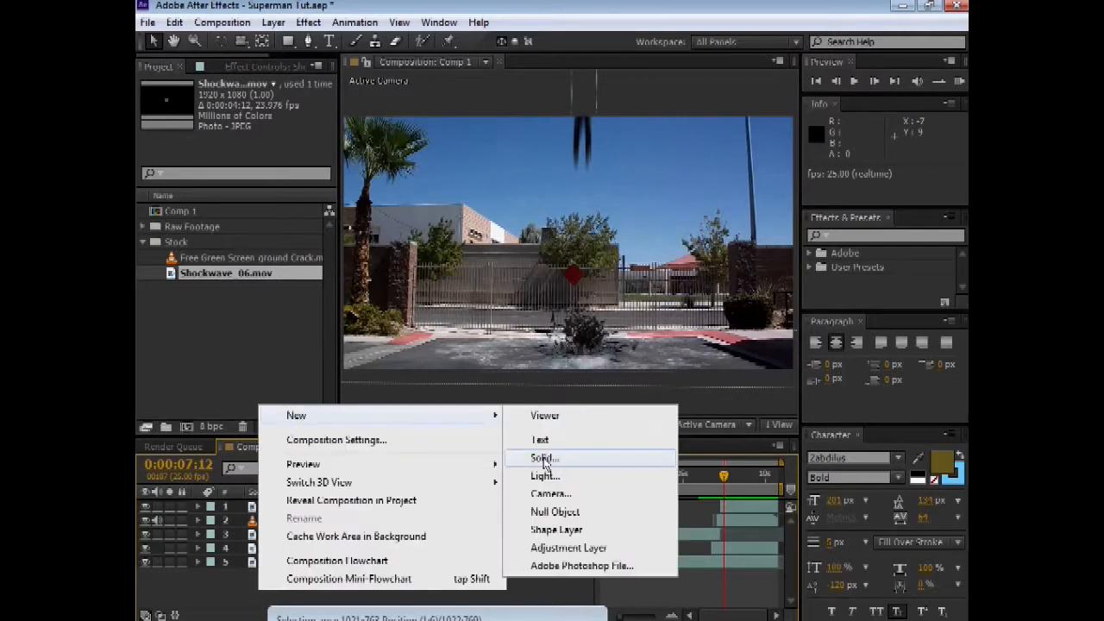
pyautogui.click(543, 458)
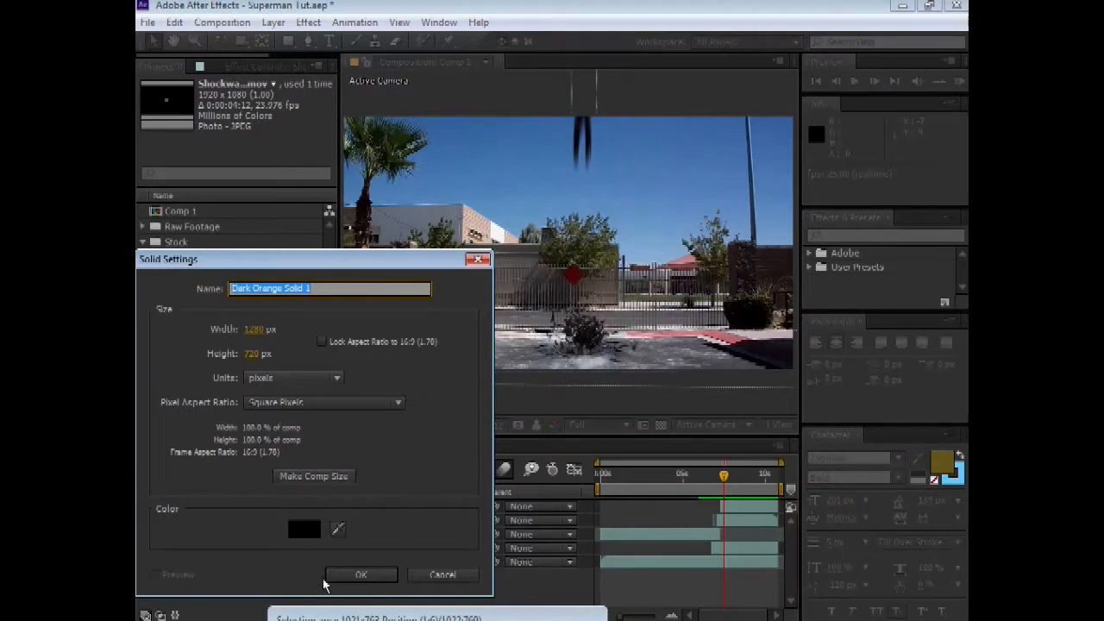
pyautogui.click(361, 574)
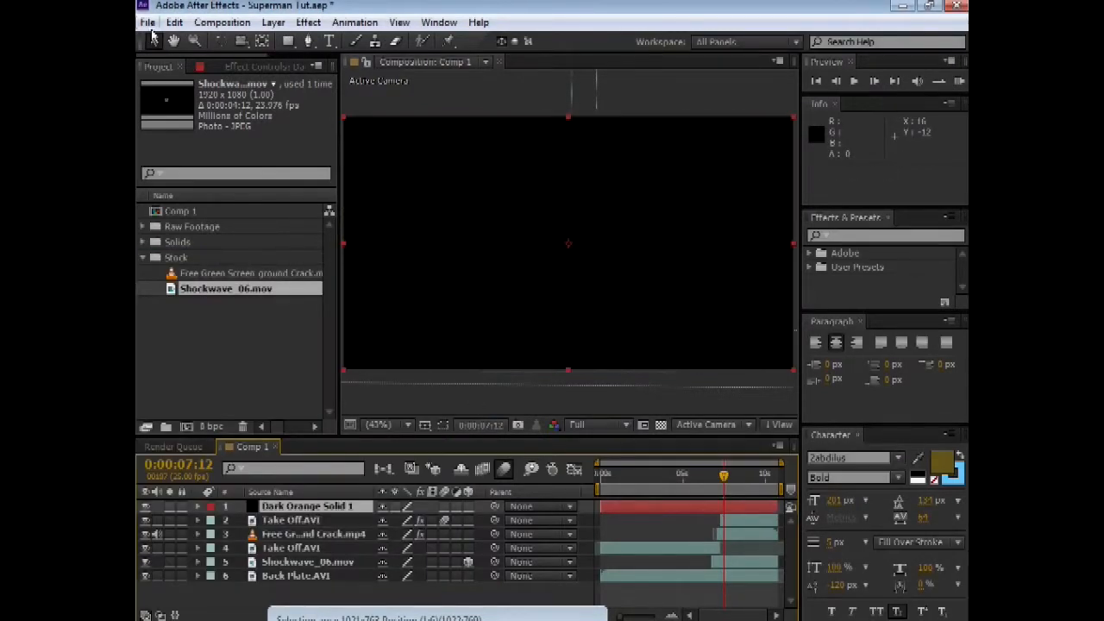
pyautogui.click(147, 22)
pyautogui.click(164, 140)
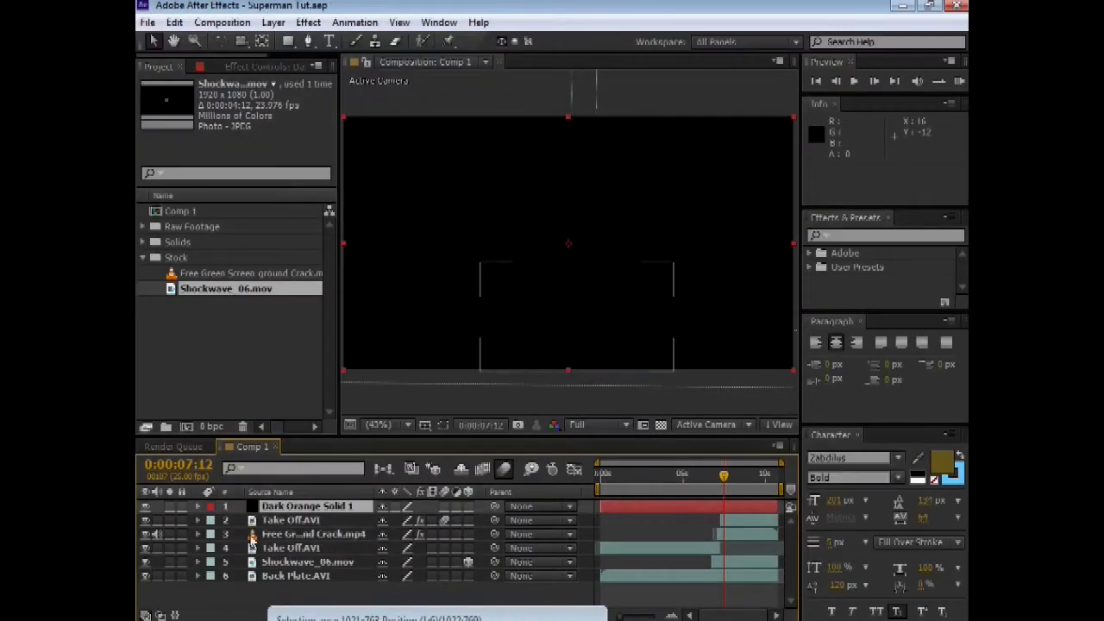
# - Apply Optical Flares to the solid with render mode On Transparent, and position the flare on the flying man at 679.0, 27.8
pyautogui.click(308, 23)
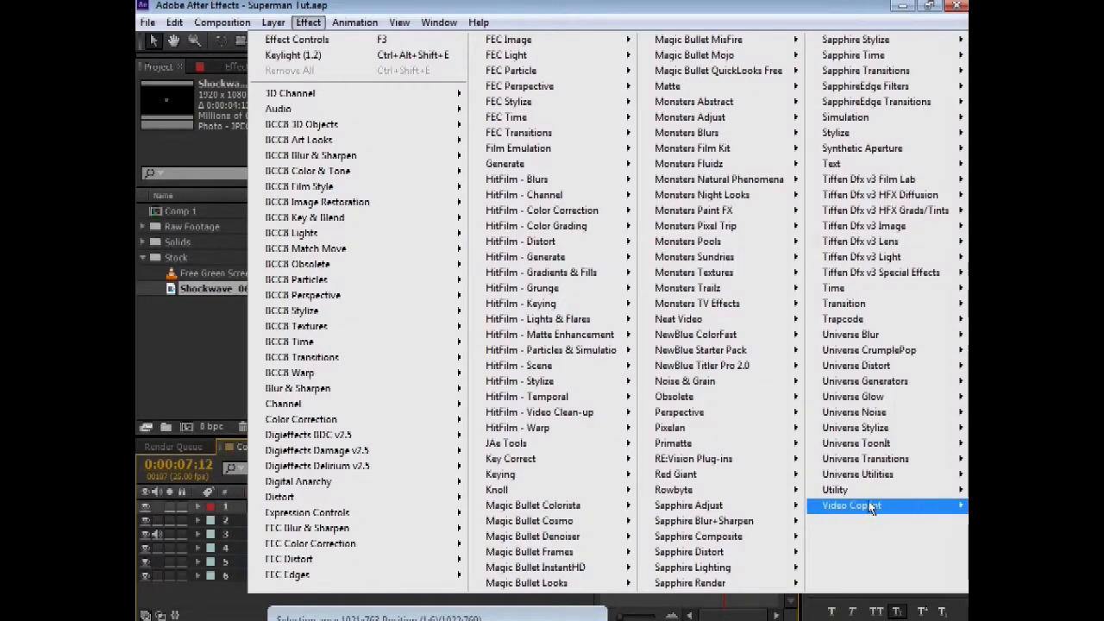
pyautogui.moveTo(860, 511)
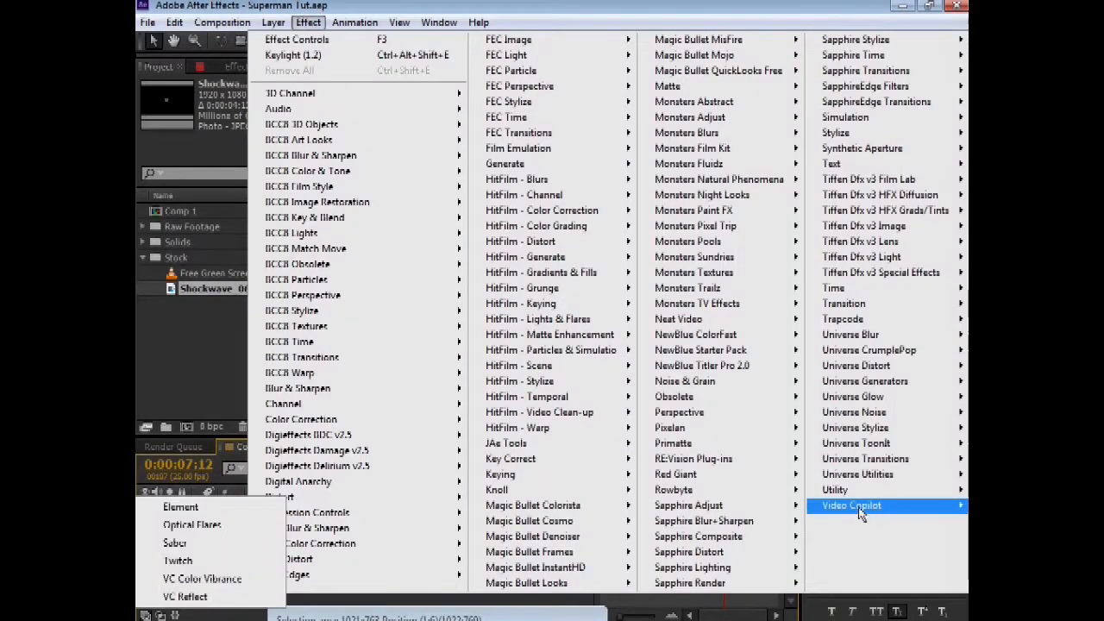
pyautogui.click(191, 524)
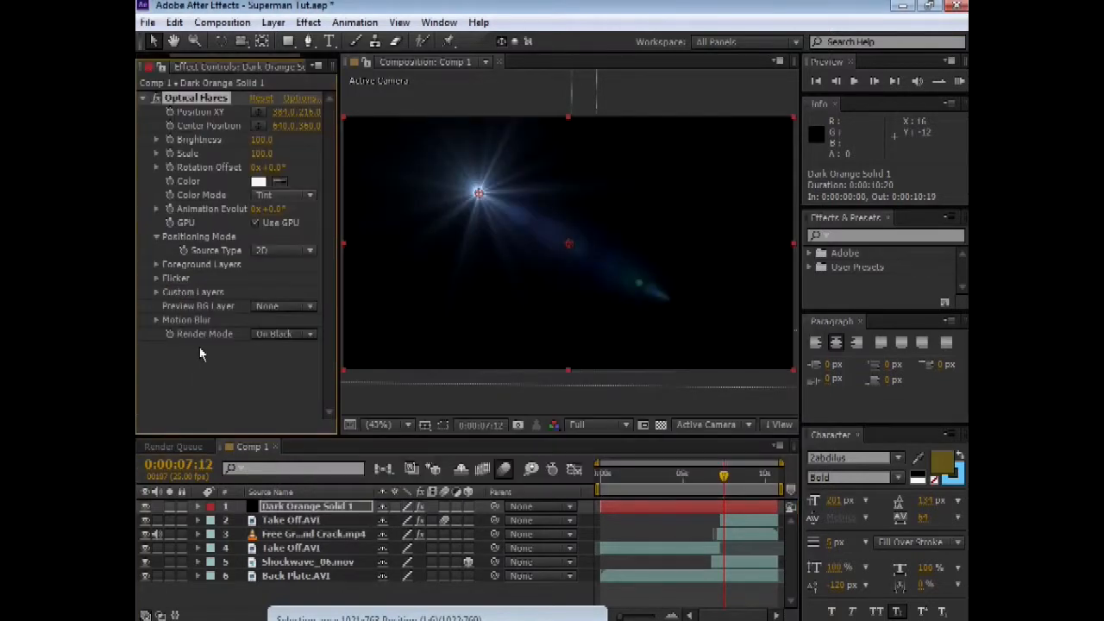
pyautogui.click(274, 335)
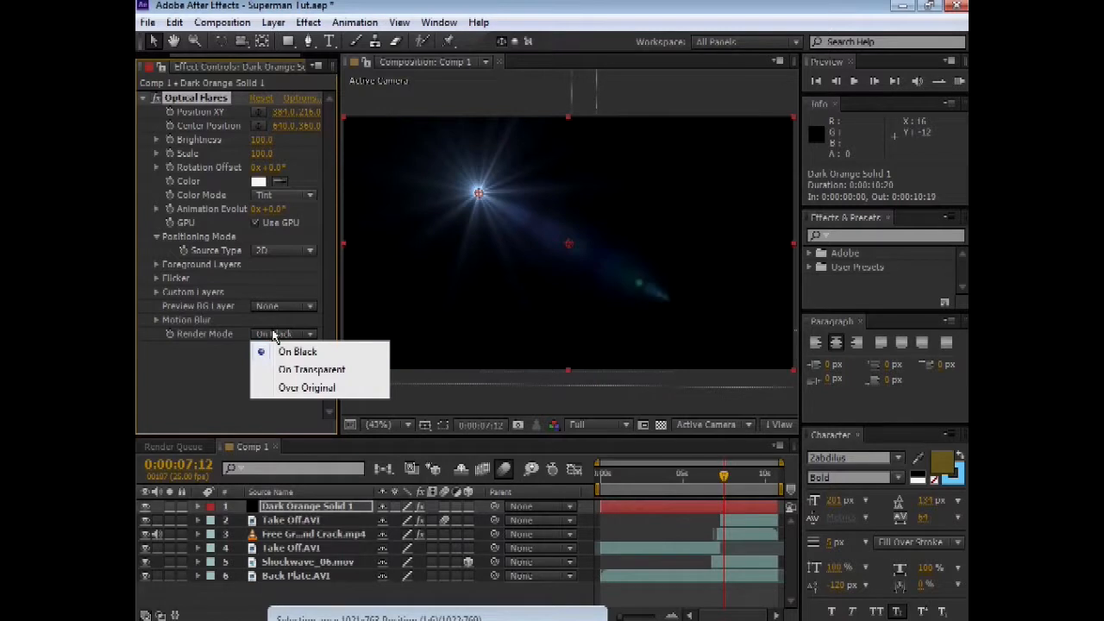
pyautogui.click(307, 369)
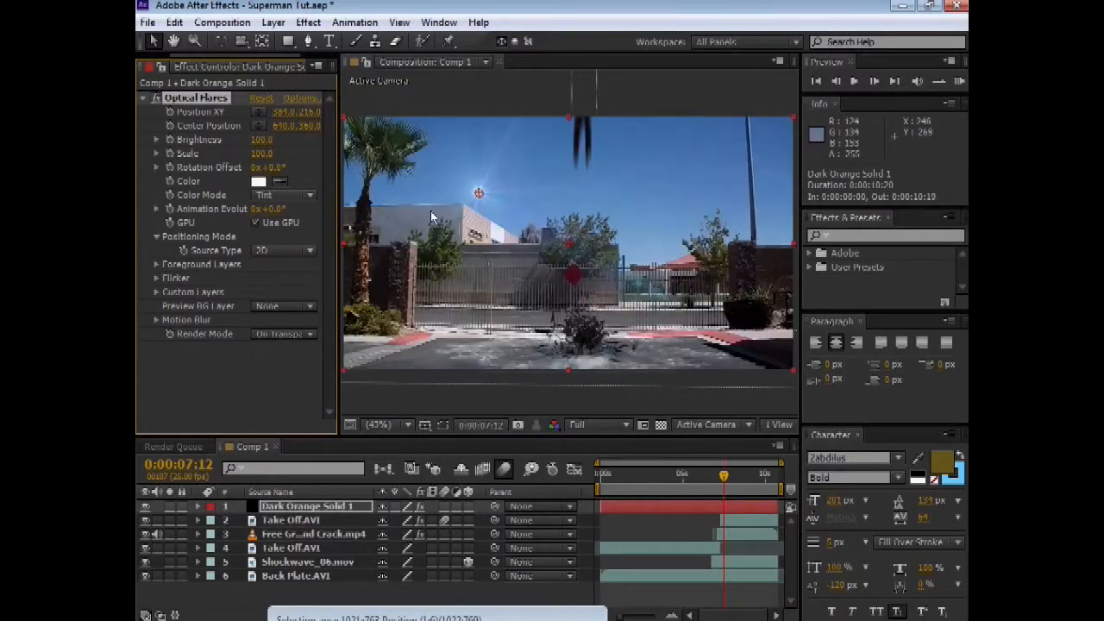
pyautogui.moveTo(484, 196); pyautogui.dragTo(580, 127)
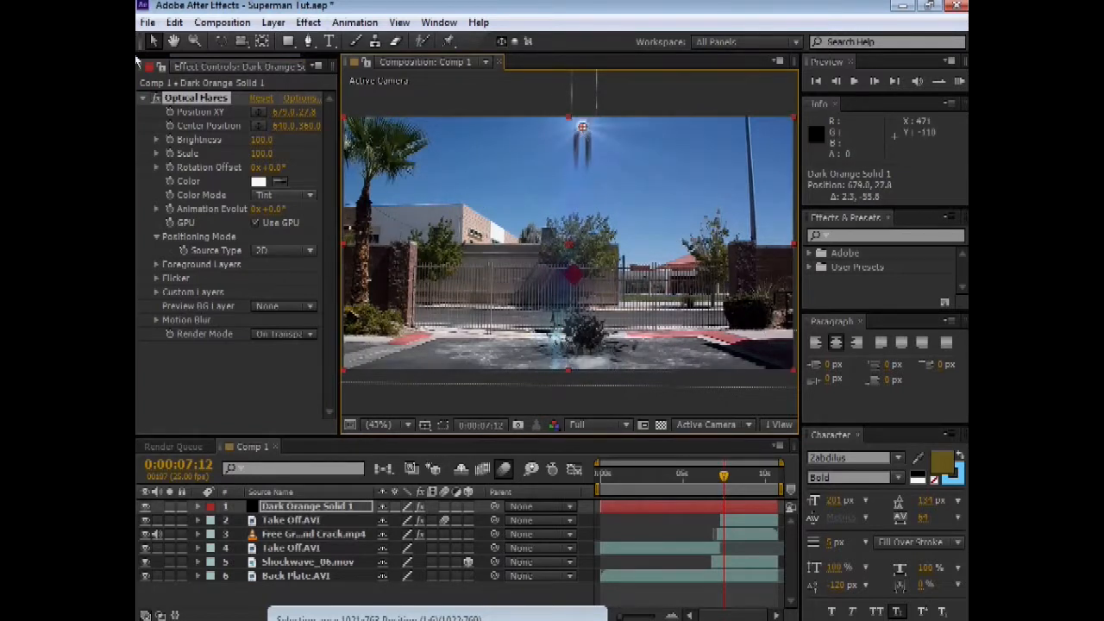
# - Clear every lens object from the Optical Flares setup, add a single Glow object, check it in the preview, and accept the options
pyautogui.click(293, 101)
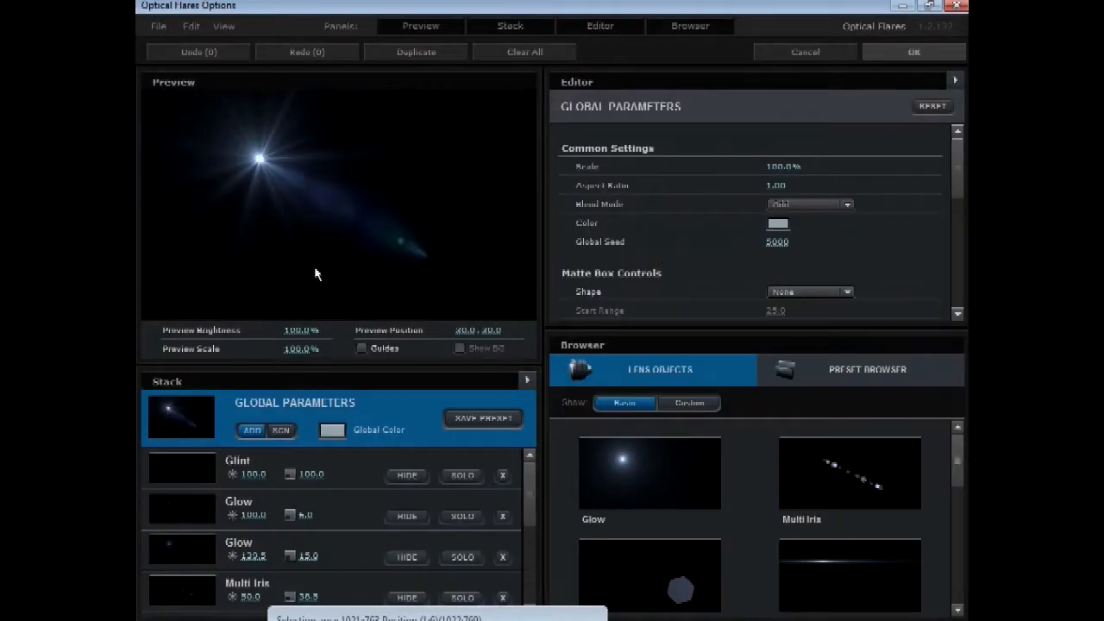
pyautogui.click(502, 53)
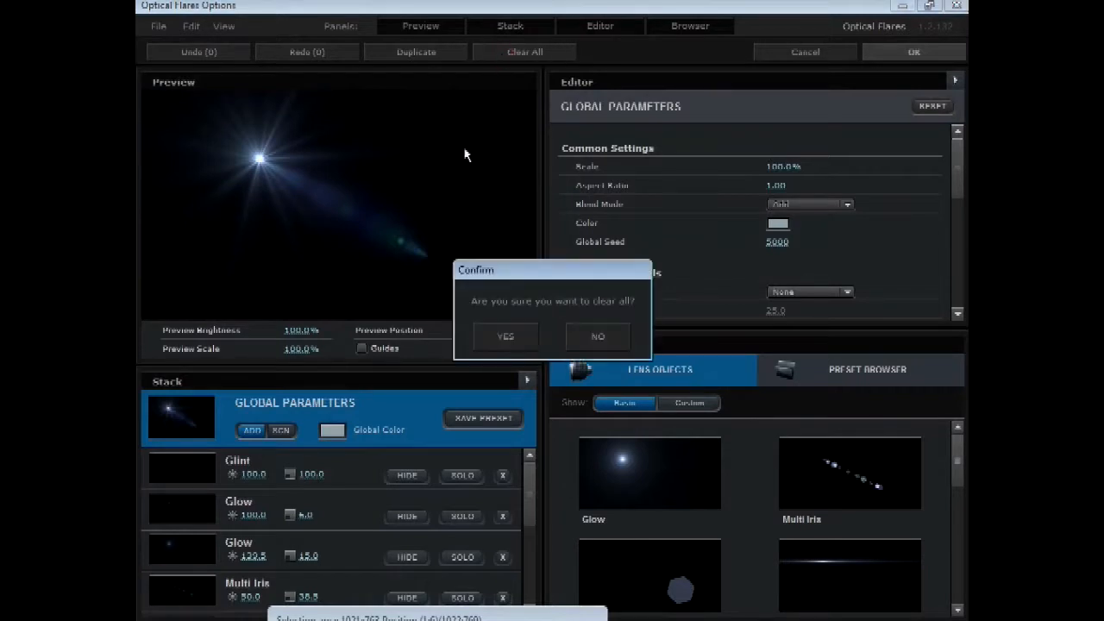
pyautogui.click(506, 337)
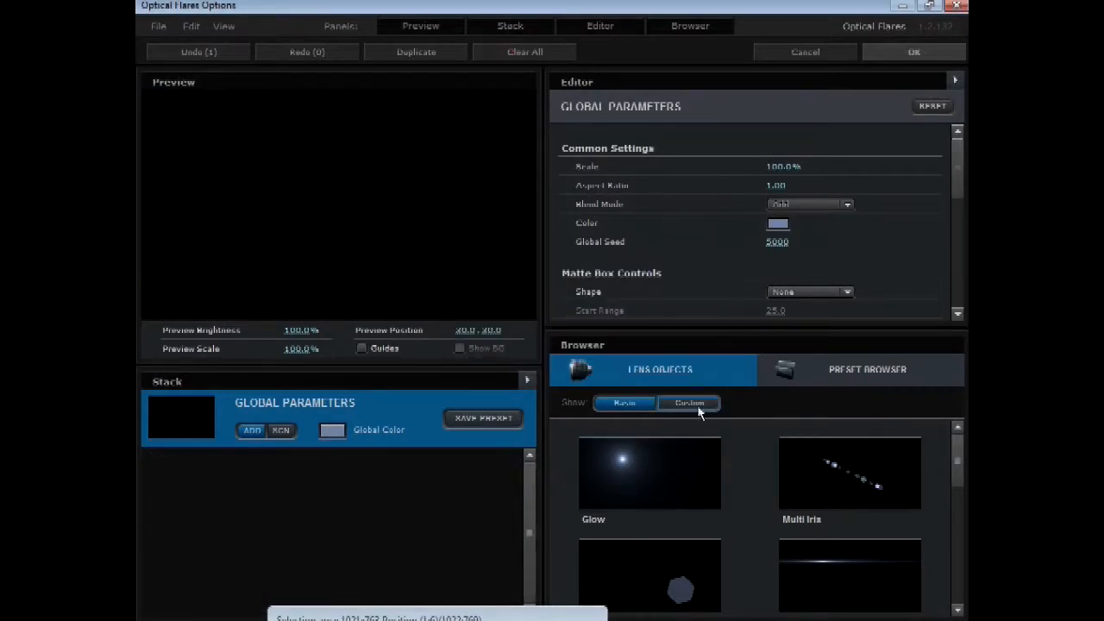
pyautogui.moveTo(958, 452)
pyautogui.mouseDown()
pyautogui.moveTo(952, 555)
pyautogui.moveTo(952, 481)
pyautogui.moveTo(961, 522)
pyautogui.moveTo(950, 453)
pyautogui.mouseUp()
pyautogui.click(626, 465)
pyautogui.moveTo(270, 156); pyautogui.dragTo(329, 164)
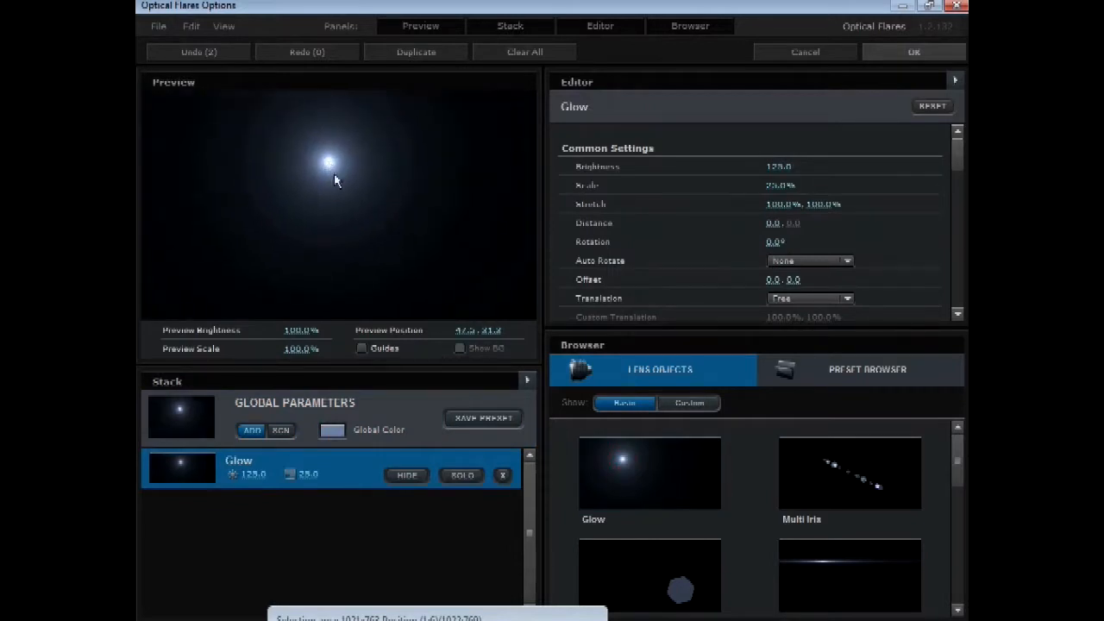
pyautogui.click(928, 50)
# - Reposition the flare on the flying man at 676.7, 32.5 and trim the solid's start to 0:00:07:12
pyautogui.moveTo(583, 130); pyautogui.dragTo(582, 131)
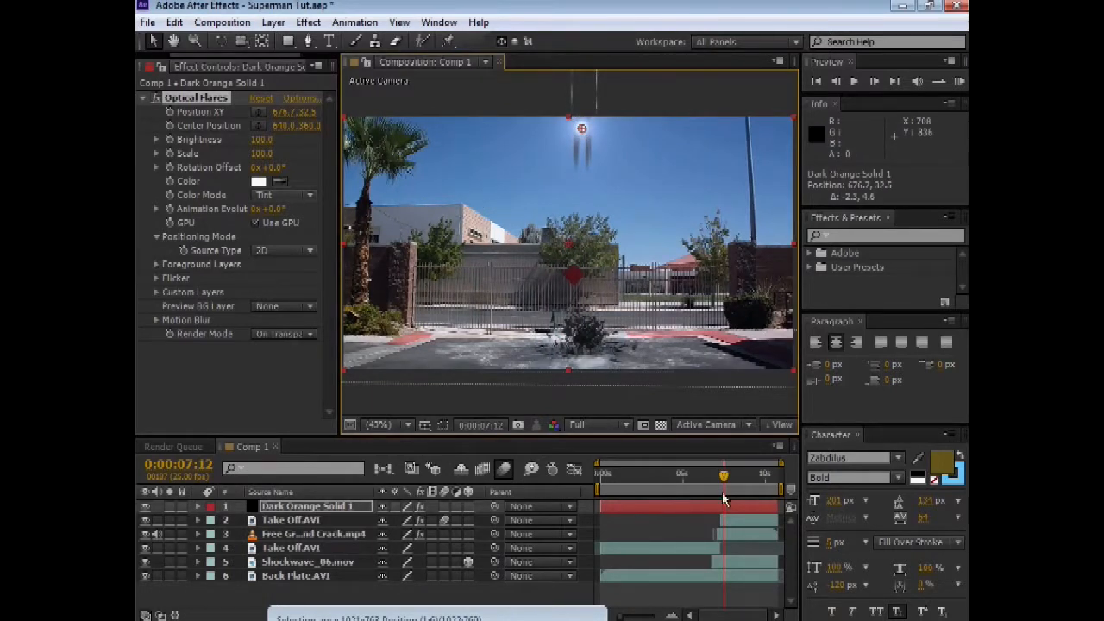
pyautogui.moveTo(600, 508); pyautogui.dragTo(729, 510)
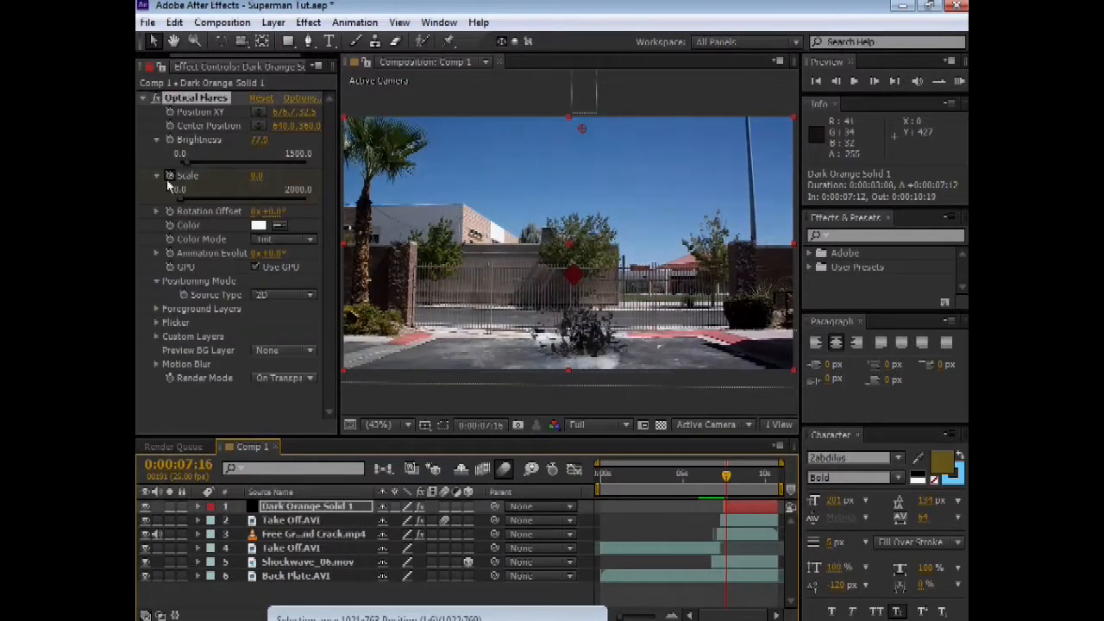
# - Animate the flare's Scale from 0 at 0:00:07:12 to 389.6 at 0:00:07:16 and preview the flash
pyautogui.moveTo(180, 199); pyautogui.dragTo(205, 207)
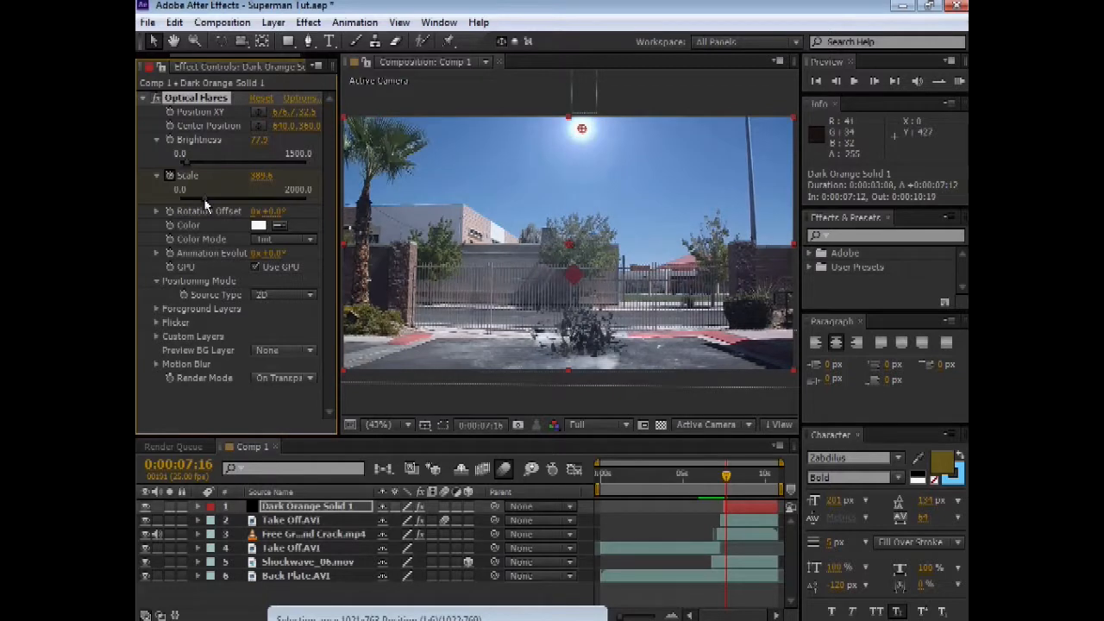
pyautogui.moveTo(726, 482); pyautogui.dragTo(723, 481)
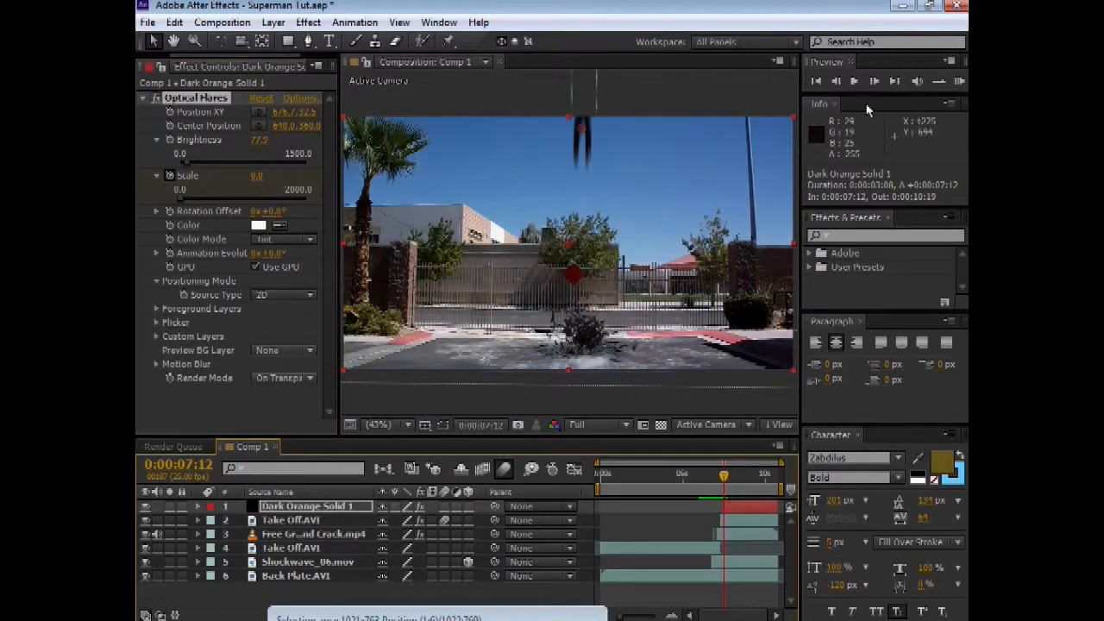
pyautogui.click(853, 83)
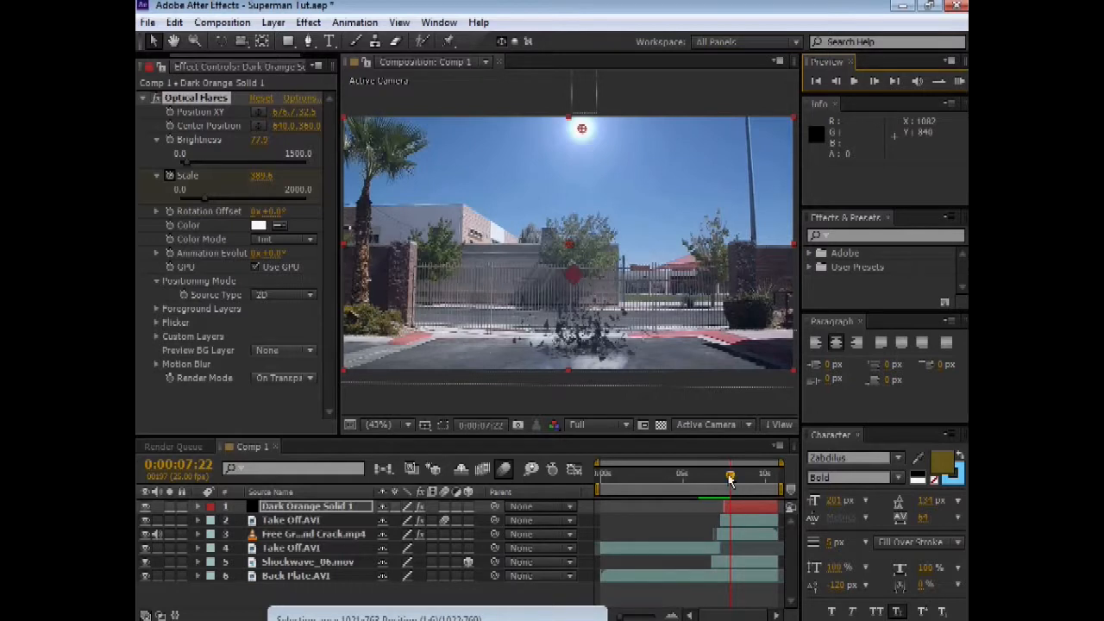
# - Move the ending Scale keyframe to 0:00:07:14, split the solid there, and delete the part after the split
pyautogui.moveTo(729, 475); pyautogui.dragTo(723, 477)
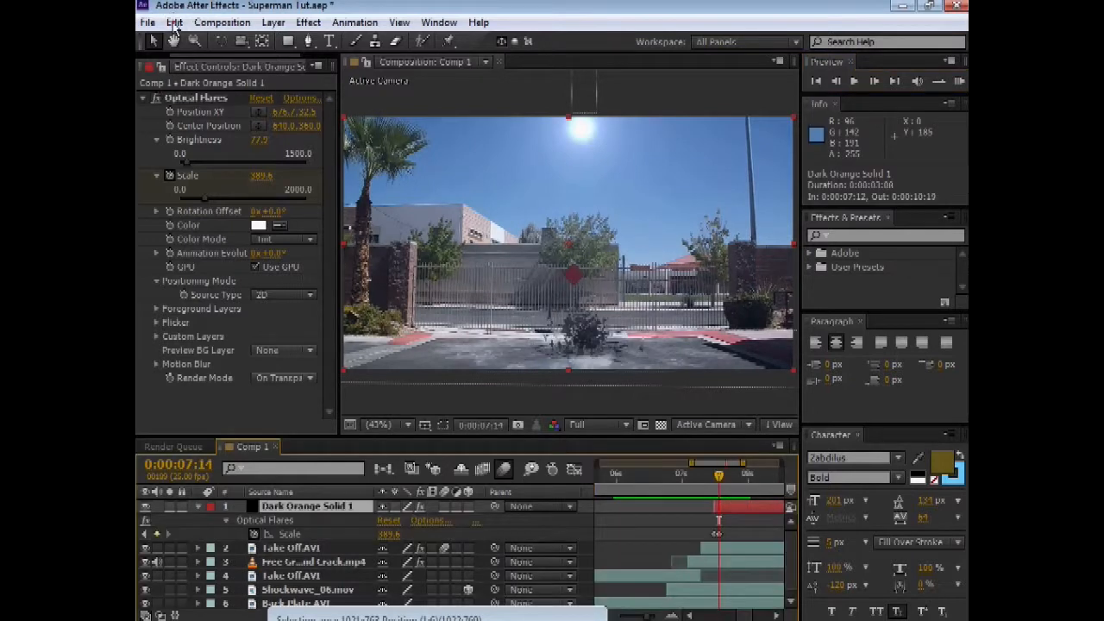
pyautogui.click(174, 23)
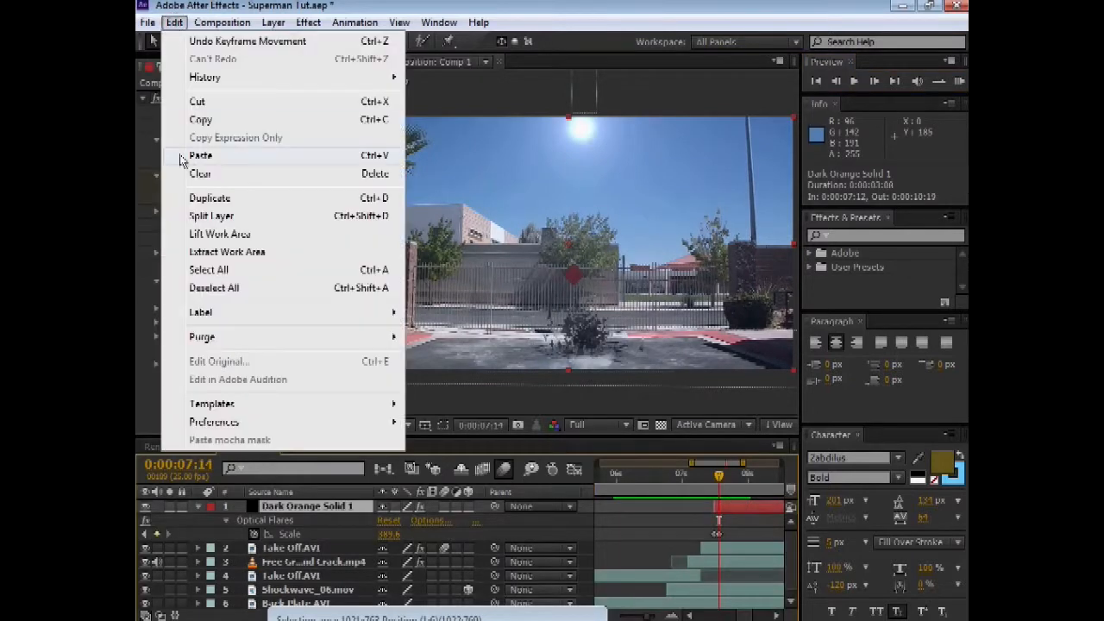
pyautogui.click(217, 216)
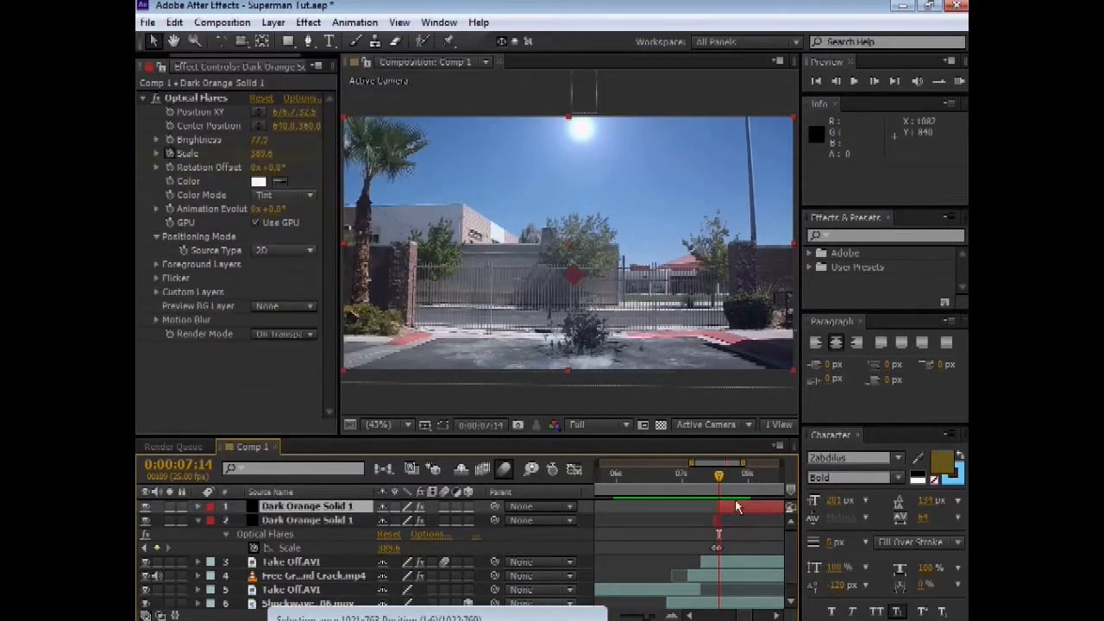
pyautogui.click(174, 23)
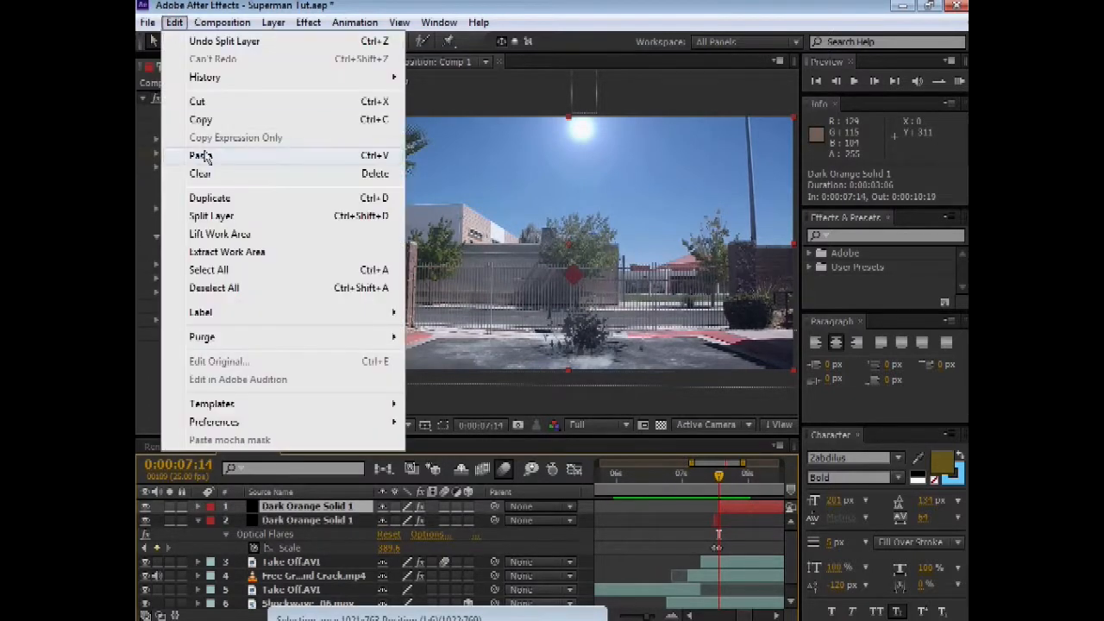
pyautogui.click(199, 174)
# - Play back the shortened flare flash from 0:00:07:12 twice to check its timing
pyautogui.click(717, 479)
pyautogui.moveTo(717, 480); pyautogui.dragTo(714, 480)
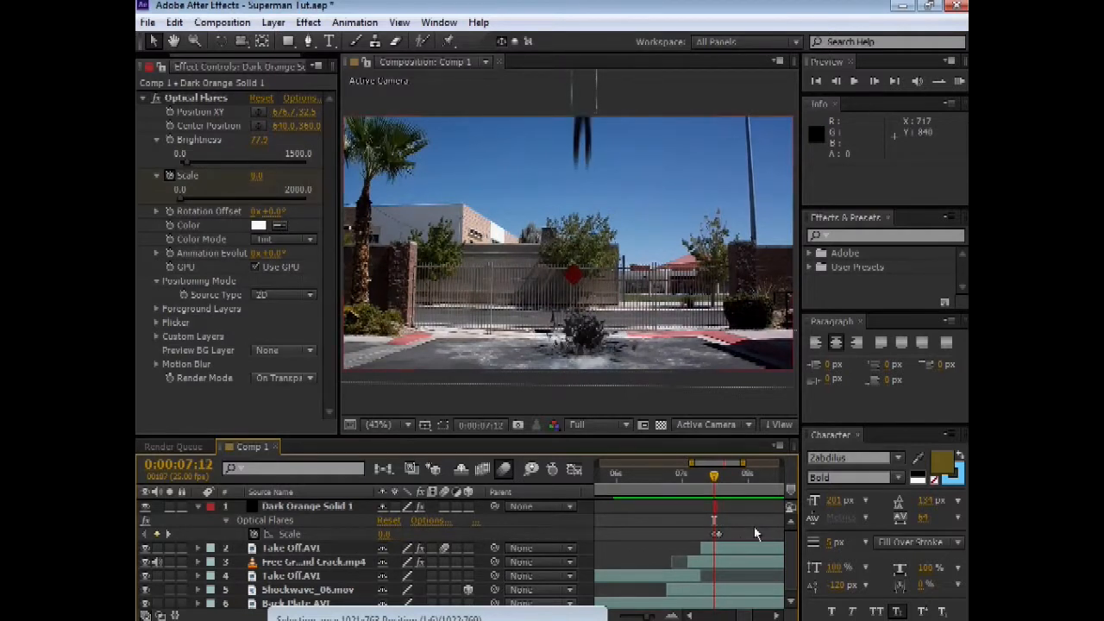
pyautogui.click(854, 80)
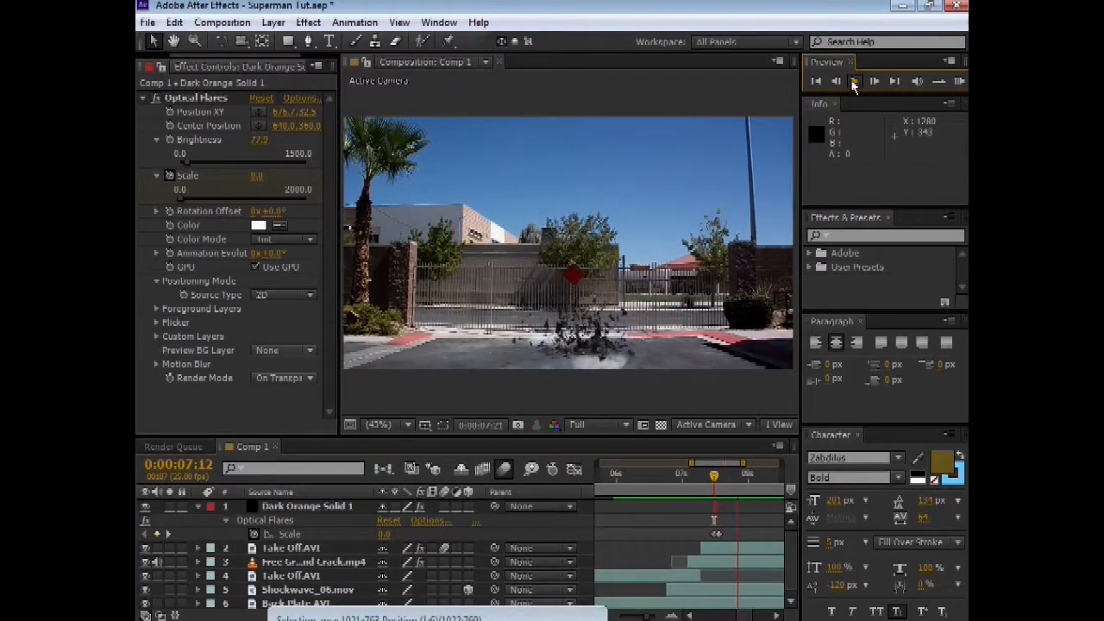
pyautogui.moveTo(749, 473); pyautogui.dragTo(710, 478)
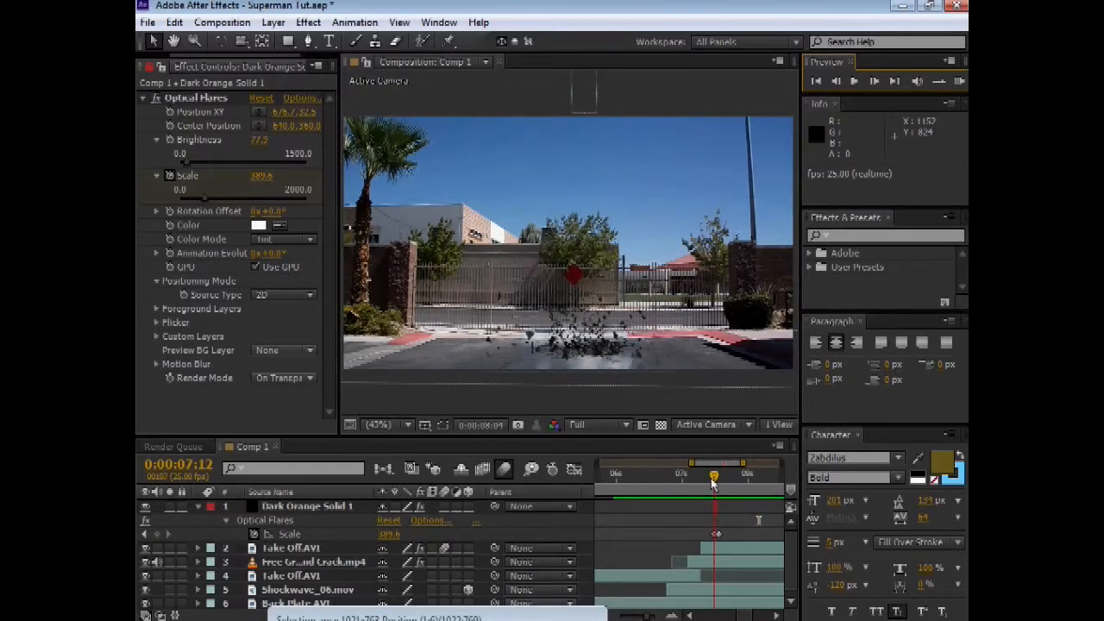
pyautogui.click(853, 81)
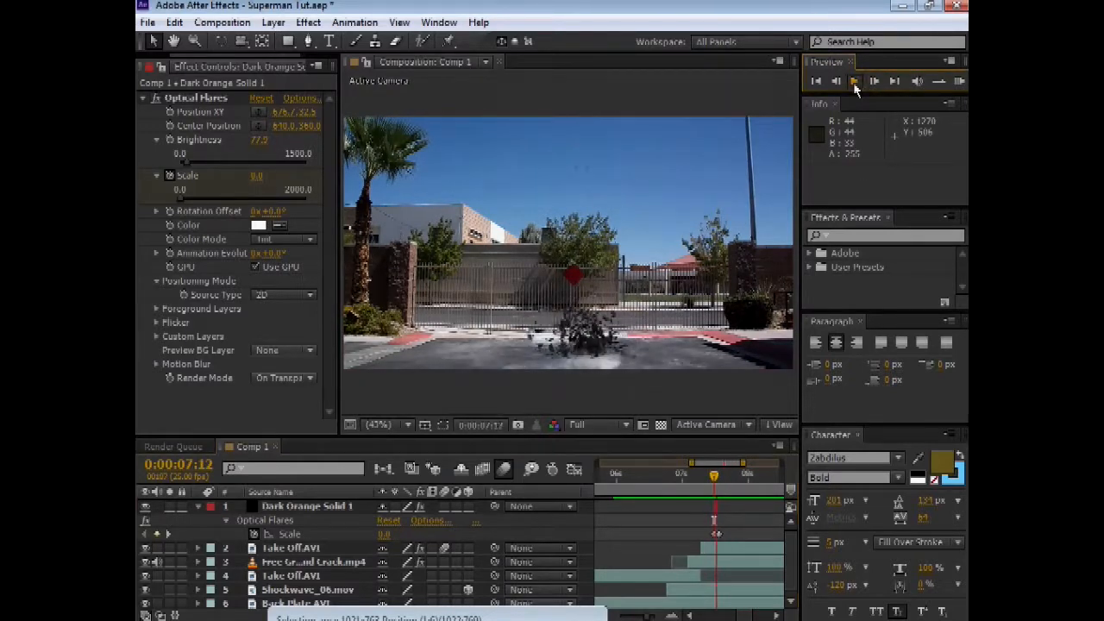
pyautogui.moveTo(750, 476); pyautogui.dragTo(714, 477)
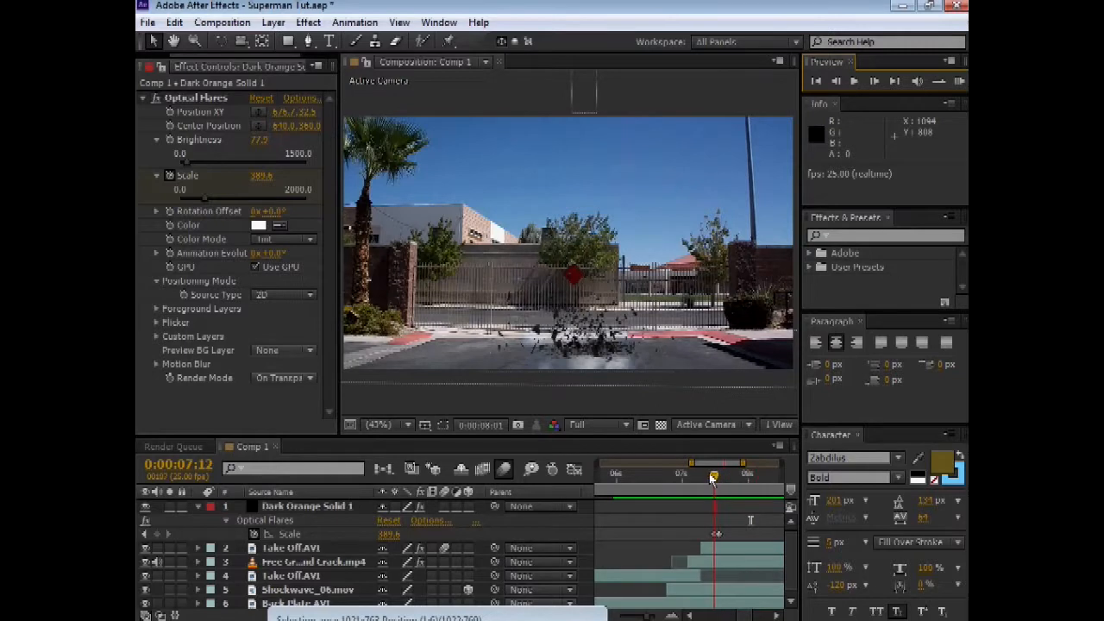
# - Extend the flare solid's end slightly and move its ending Scale keyframe to 0:00:07:15
pyautogui.click(672, 616)
pyautogui.click(672, 615)
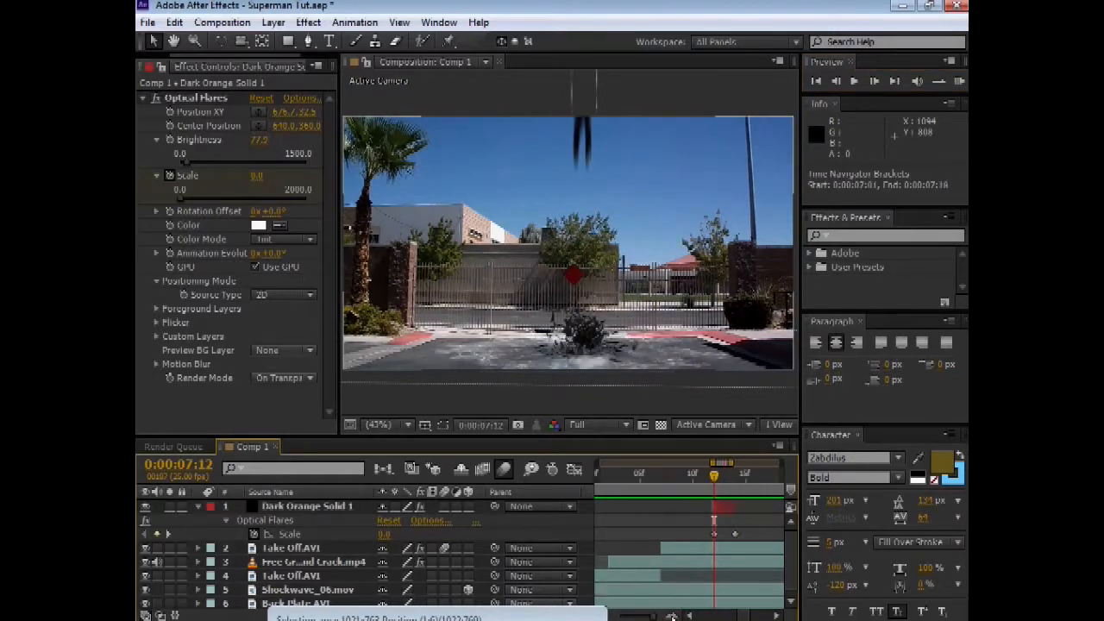
pyautogui.click(732, 514)
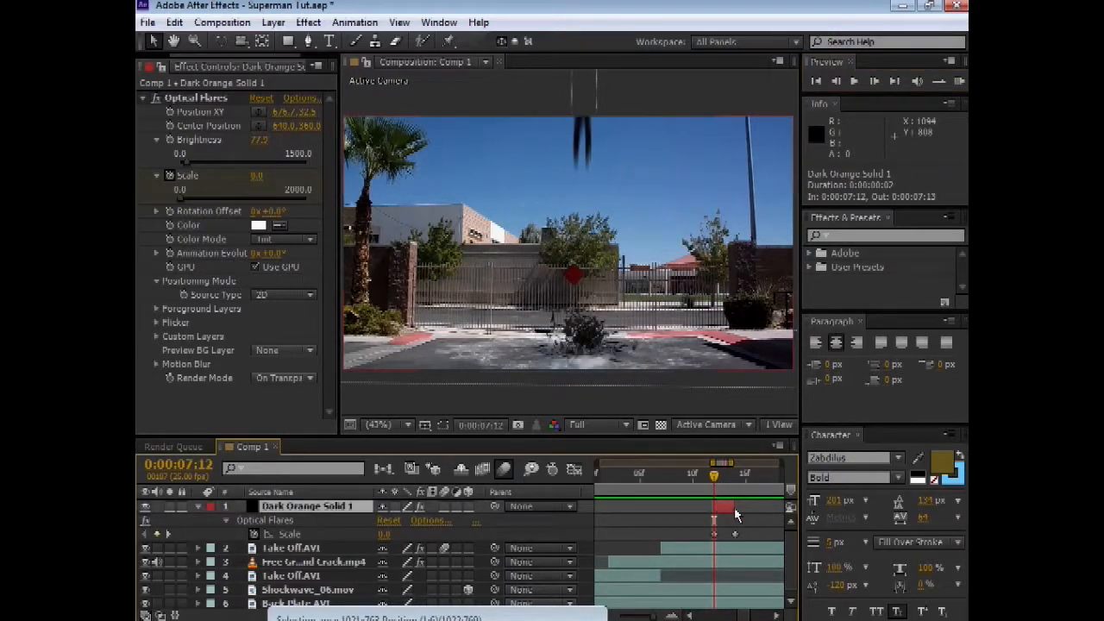
pyautogui.moveTo(736, 505); pyautogui.dragTo(731, 480)
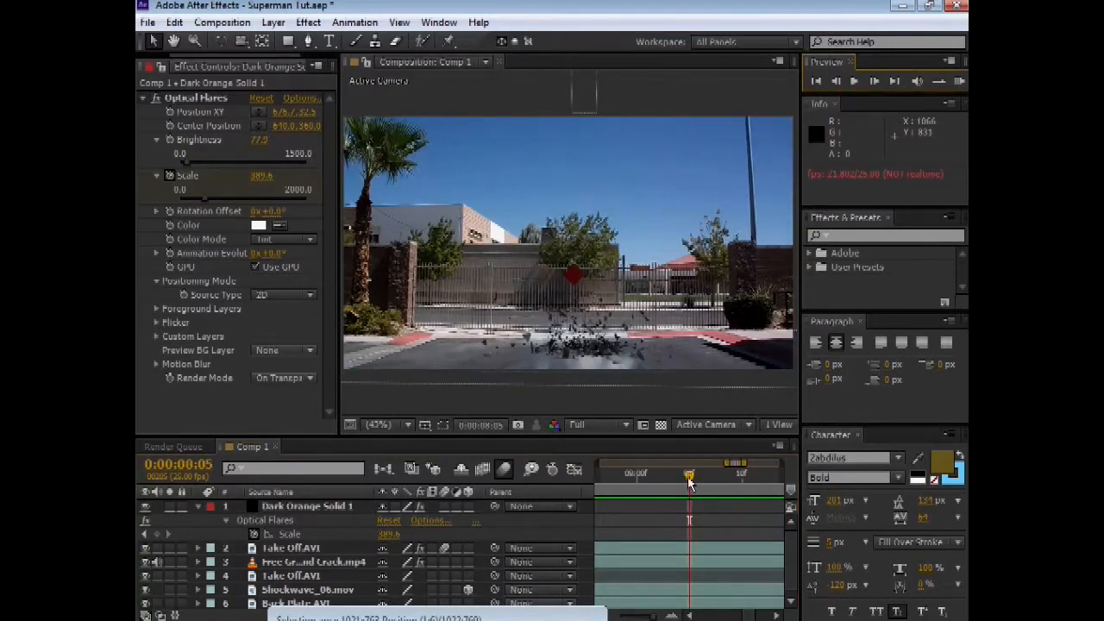
# - Set the flare's ending Scale keyframe at 0:00:07:15 to 1285.7 and preview the larger flash
pyautogui.moveTo(689, 483); pyautogui.dragTo(667, 485)
pyautogui.moveTo(653, 616); pyautogui.dragTo(641, 616)
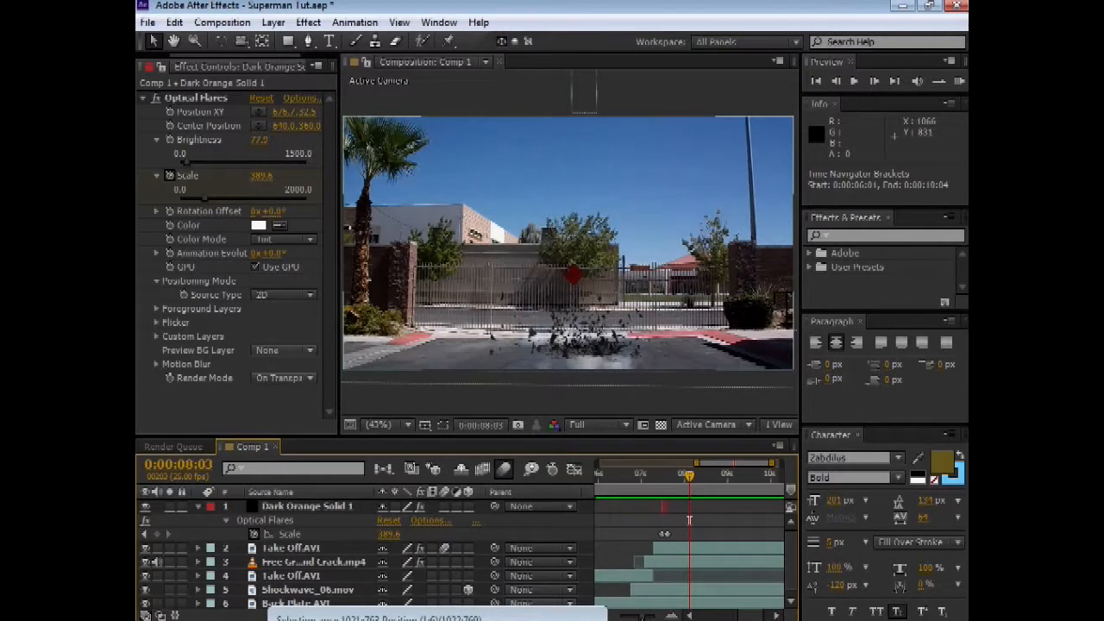
pyautogui.moveTo(689, 477); pyautogui.dragTo(669, 480)
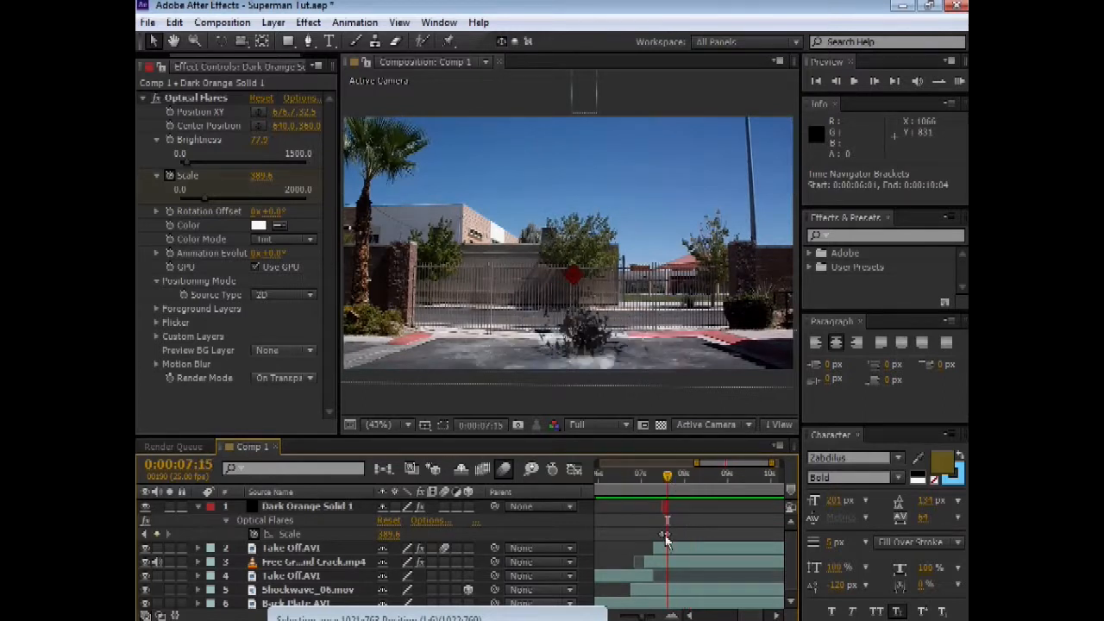
pyautogui.click(665, 535)
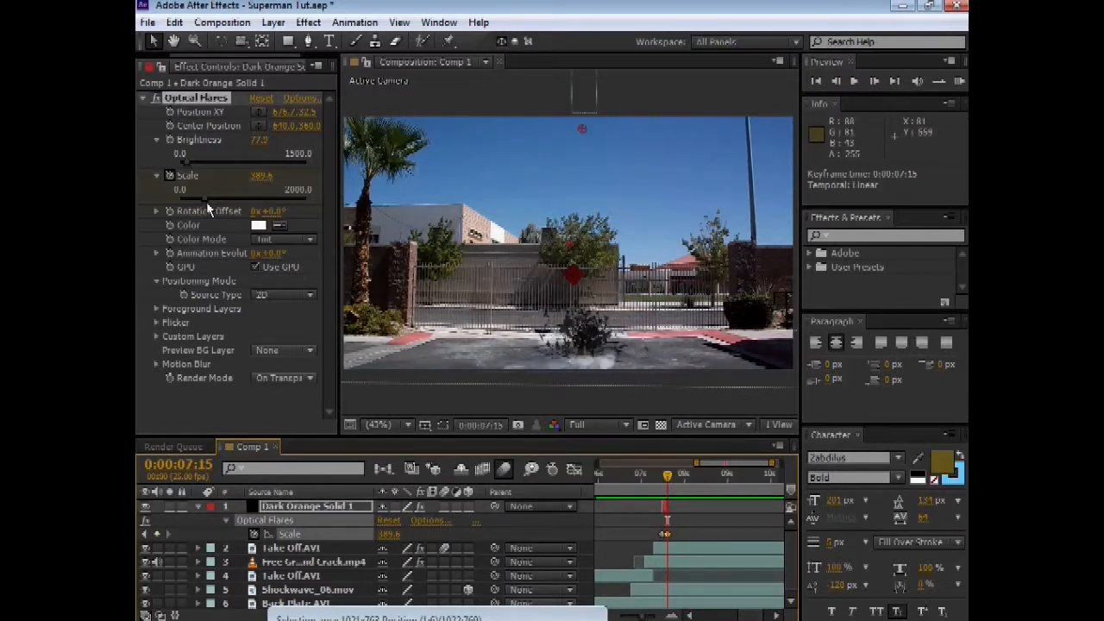
pyautogui.moveTo(207, 200); pyautogui.dragTo(219, 200)
pyautogui.click(853, 81)
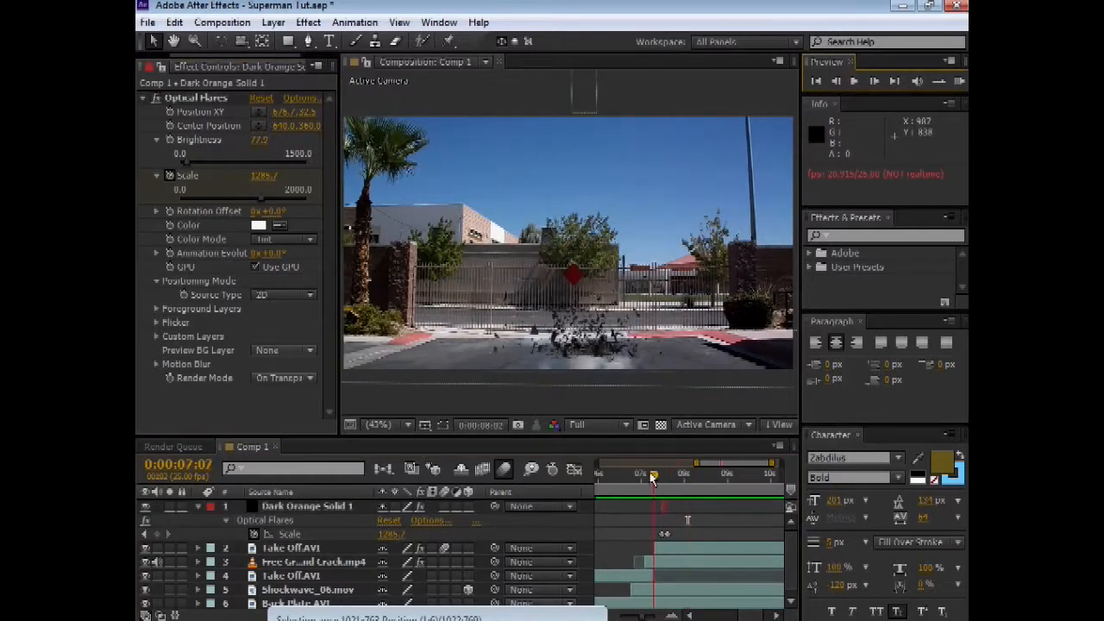
# - Replay the launch with the enlarged flare, and collapse the solid's layer properties and the Optical Flares settings
pyautogui.click(854, 80)
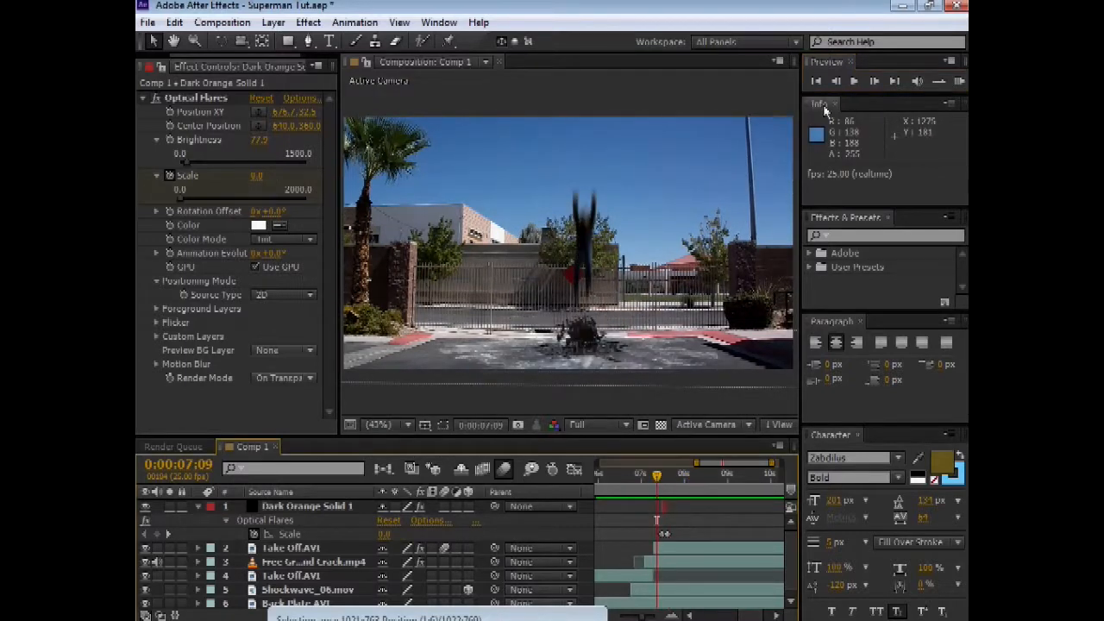
pyautogui.click(853, 82)
pyautogui.click(853, 82)
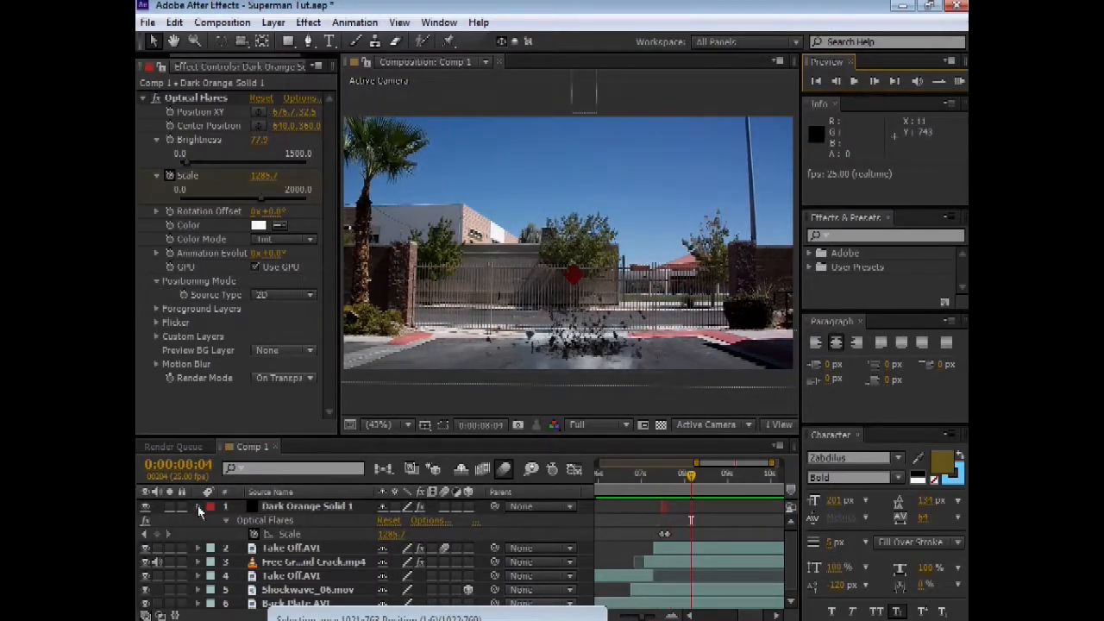
pyautogui.click(197, 506)
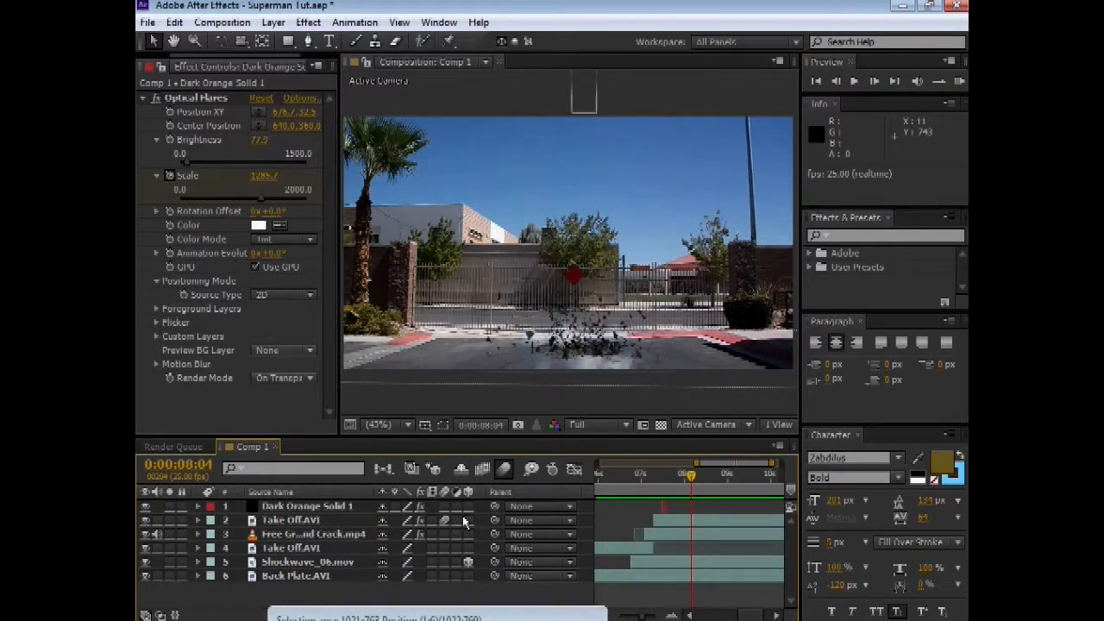
pyautogui.click(143, 99)
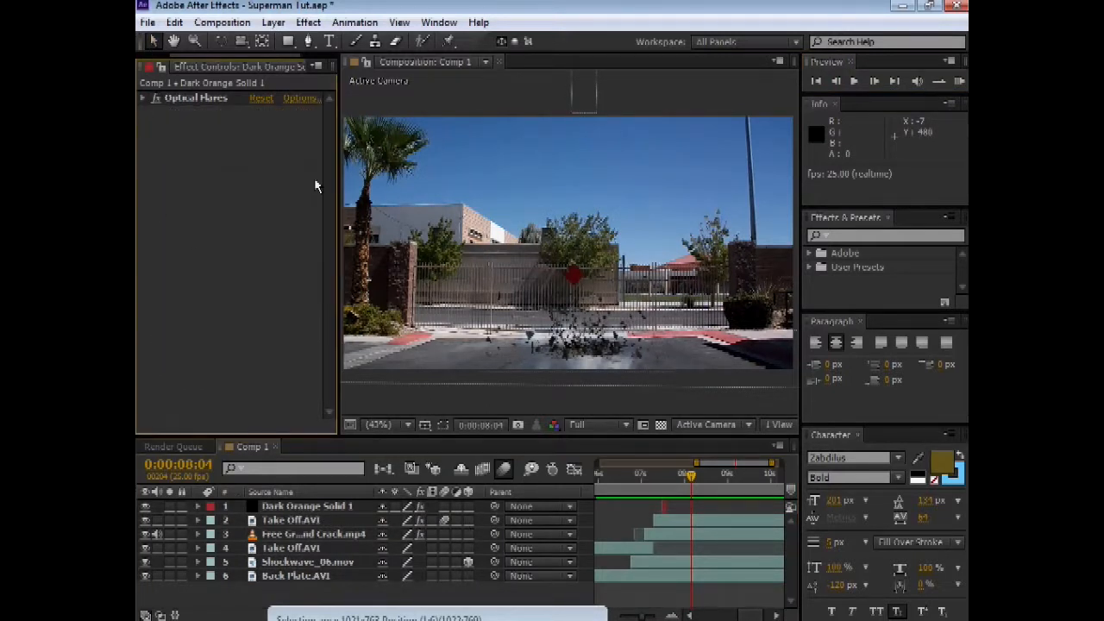